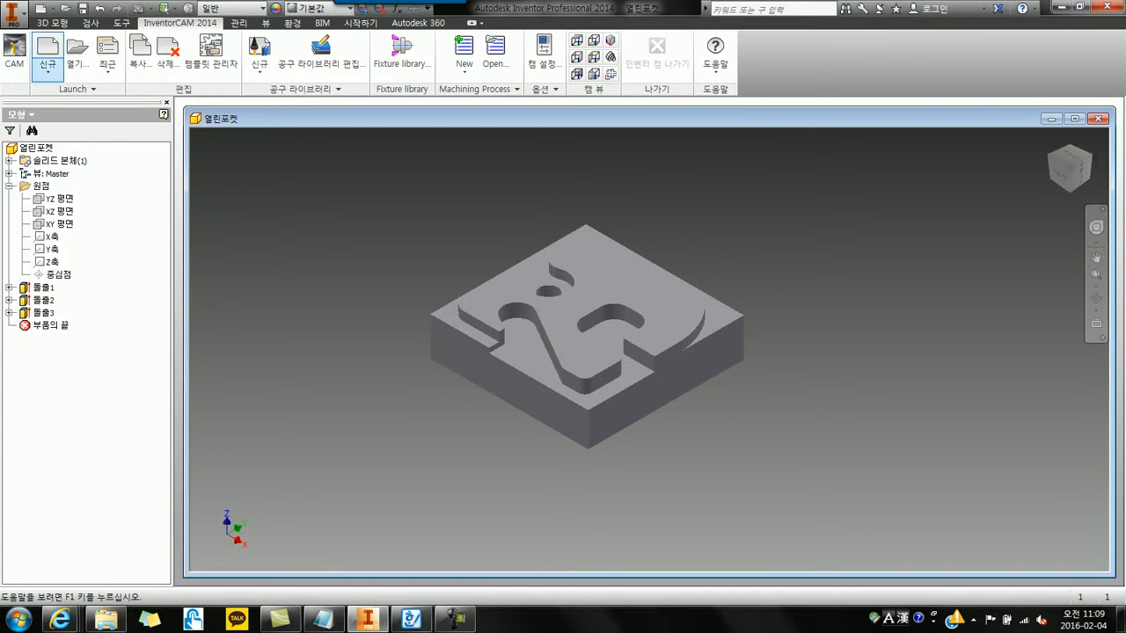
Create a new milling CAM part from the 열린포켓 model and dismiss the iMachining success story for good
{"action": "left_click", "coordinate": [48, 65]}
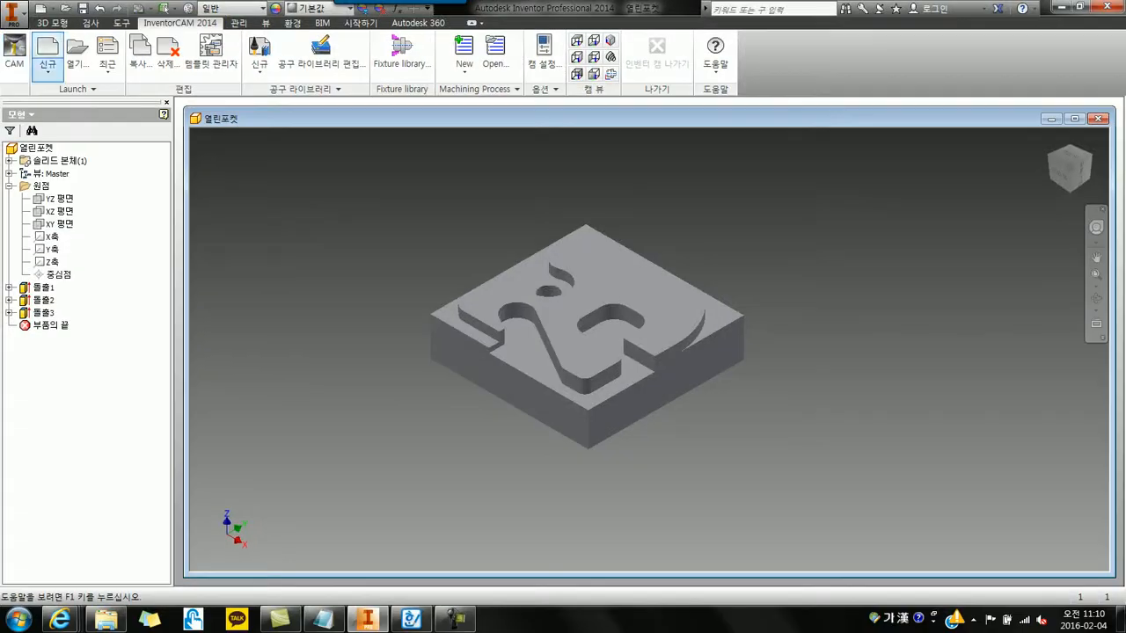
{"action": "left_click", "coordinate": [48, 55]}
{"action": "left_click", "coordinate": [66, 100]}
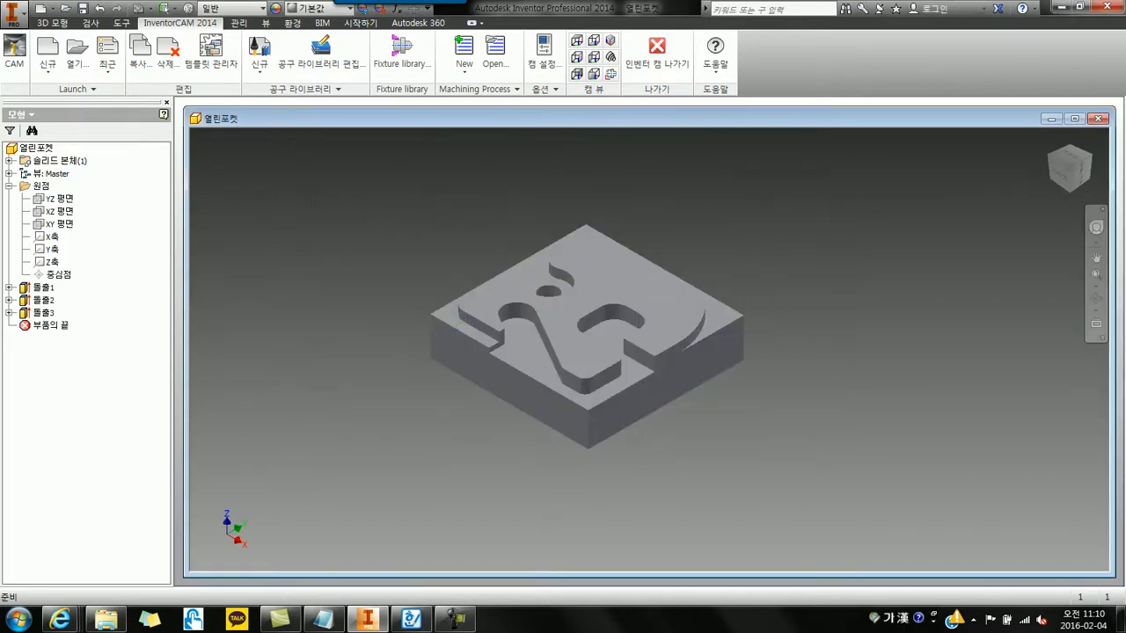
{"action": "left_click", "coordinate": [340, 354]}
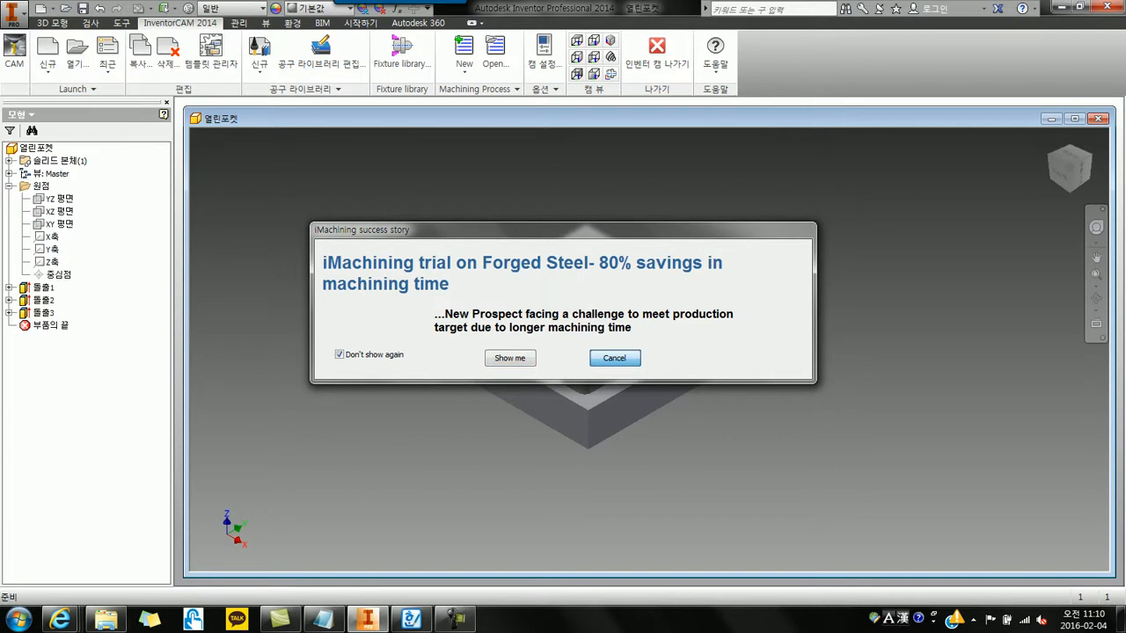
{"action": "left_click", "coordinate": [614, 358]}
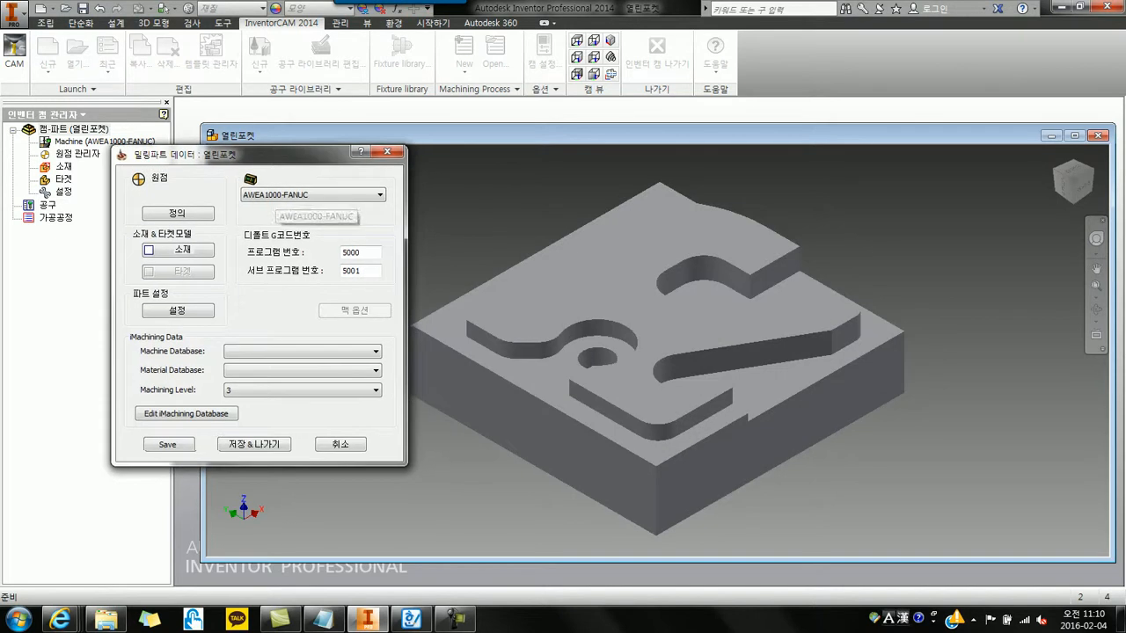
Set the CNC machine controller of the milling part to TNV-40
{"action": "left_click", "coordinate": [313, 195]}
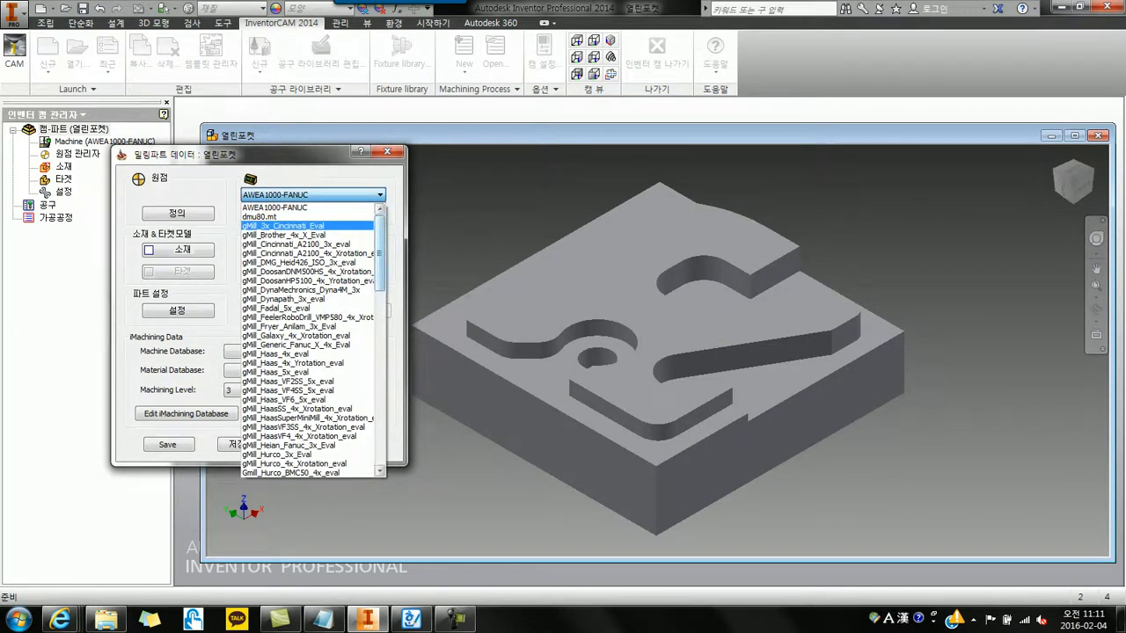
{"action": "left_click_drag", "start_coordinate": [380, 242], "coordinate": [380, 431]}
{"action": "left_click", "coordinate": [263, 464]}
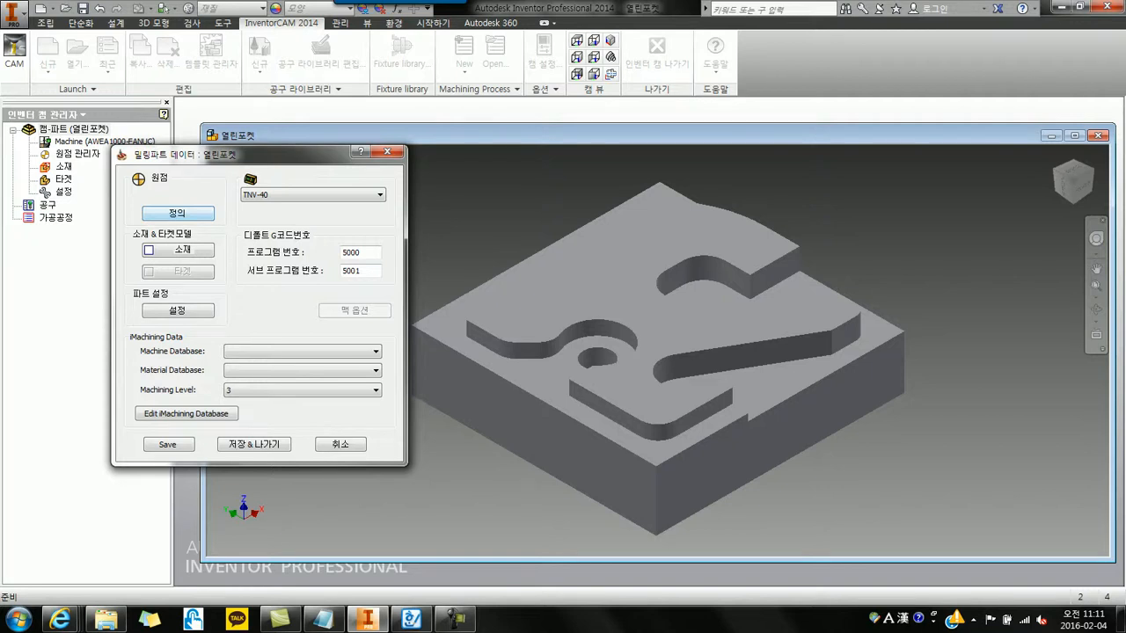
Define the machining origin by face at the corner of the model box (모델박스의 코너), using the part's top face
{"action": "left_click", "coordinate": [178, 213]}
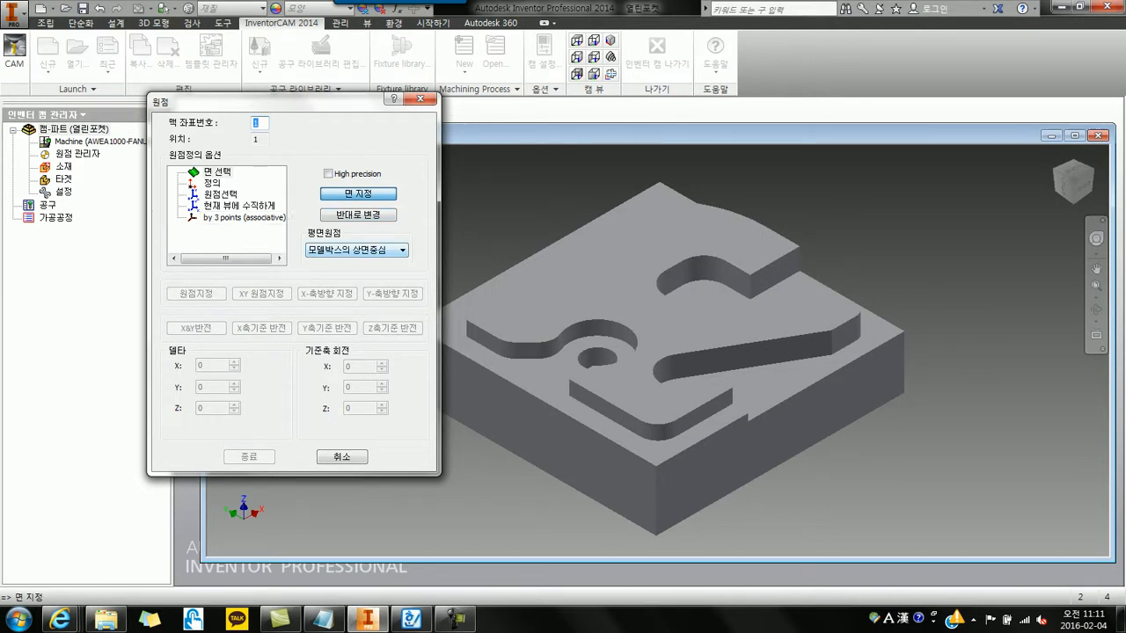
{"action": "left_click", "coordinate": [356, 250]}
{"action": "left_click", "coordinate": [351, 280]}
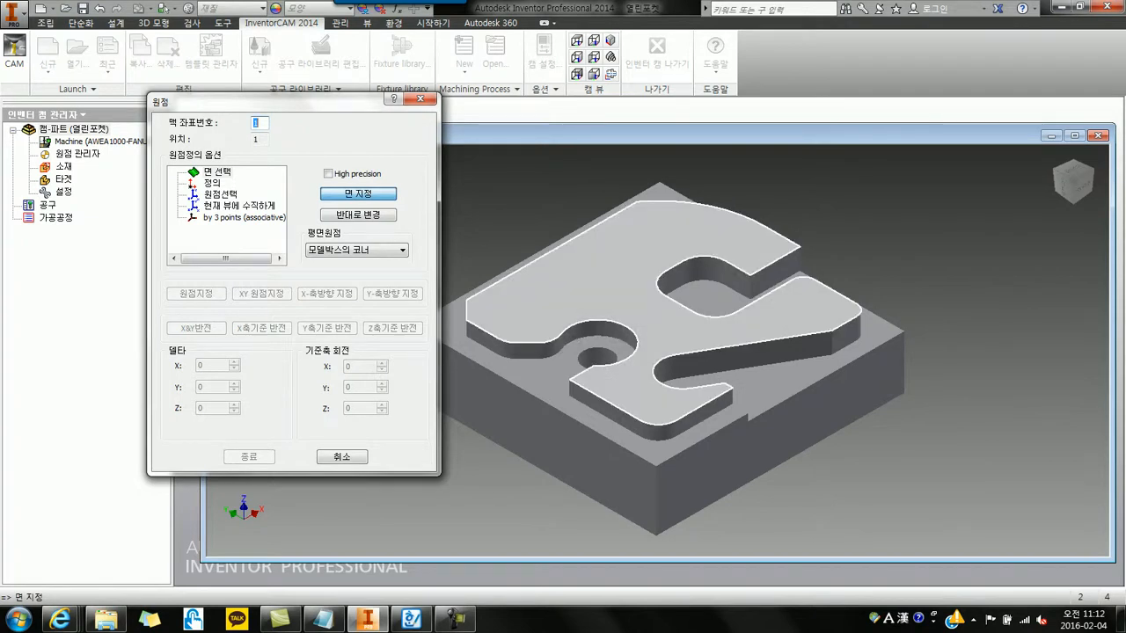
{"action": "left_click", "coordinate": [607, 272]}
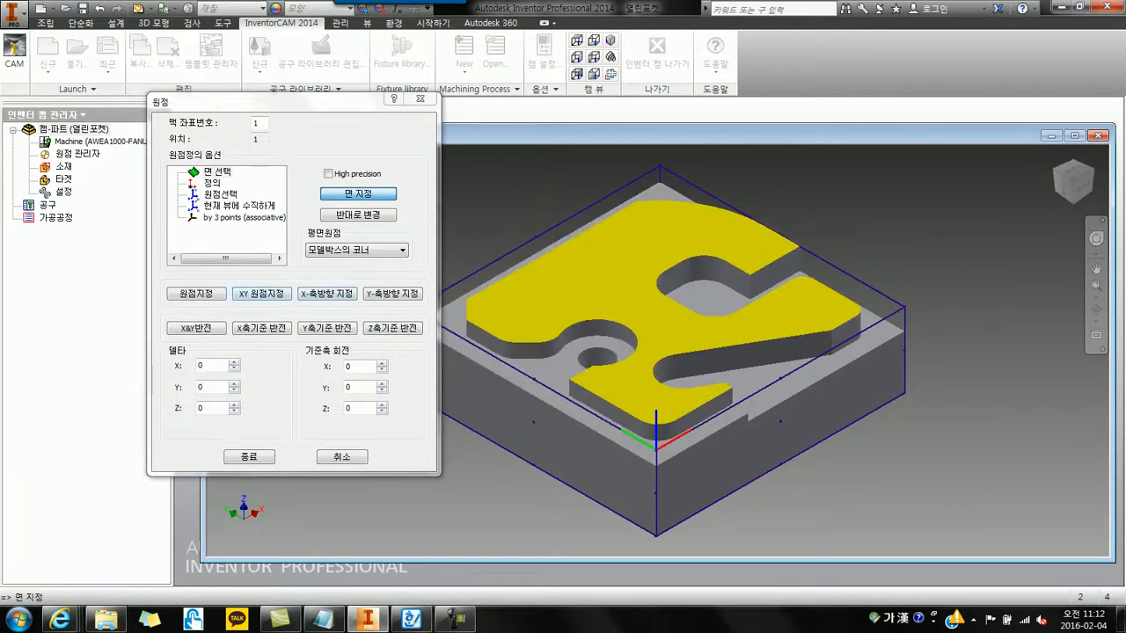
Move the origin to the model box's upper corner at the far X end and return it to the front upper corner
{"action": "left_click", "coordinate": [262, 294]}
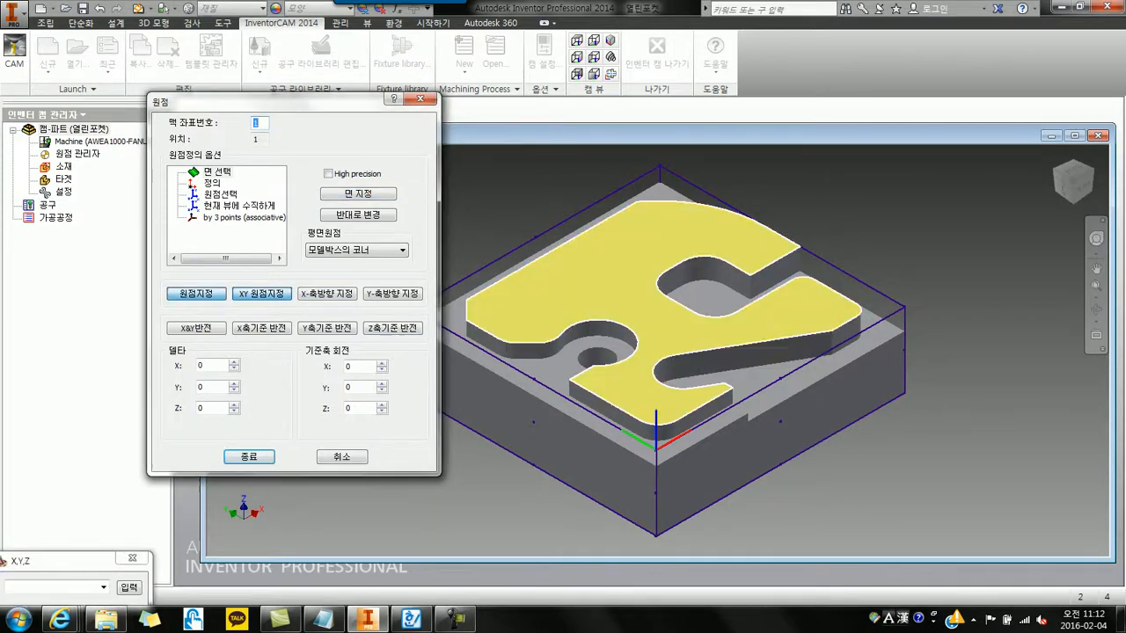
{"action": "left_click", "coordinate": [904, 306]}
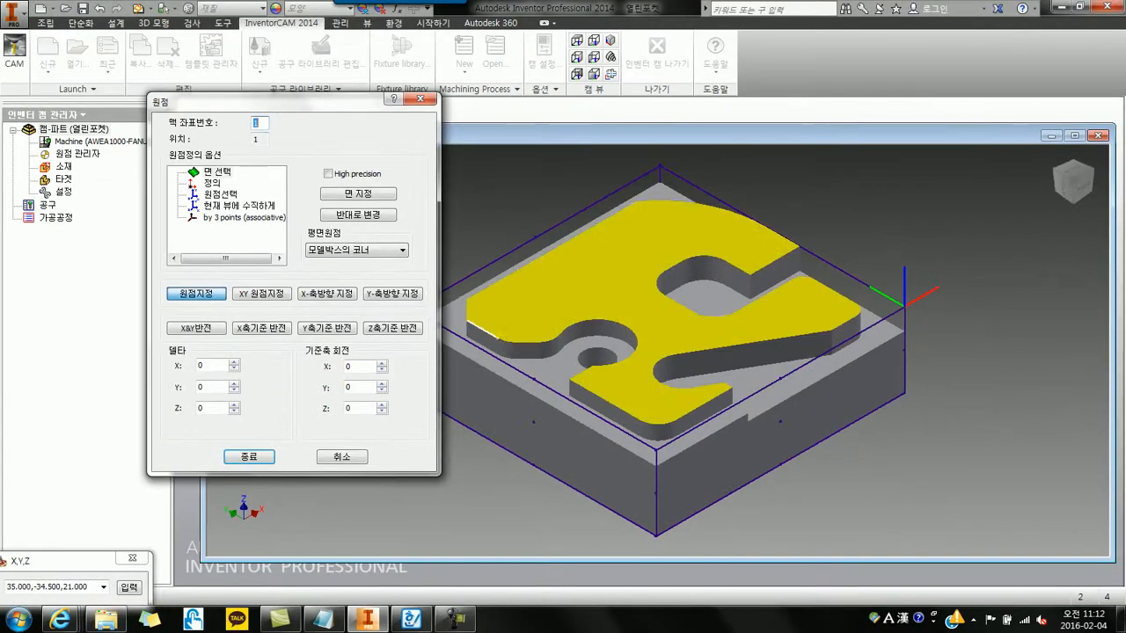
{"action": "left_click", "coordinate": [197, 293]}
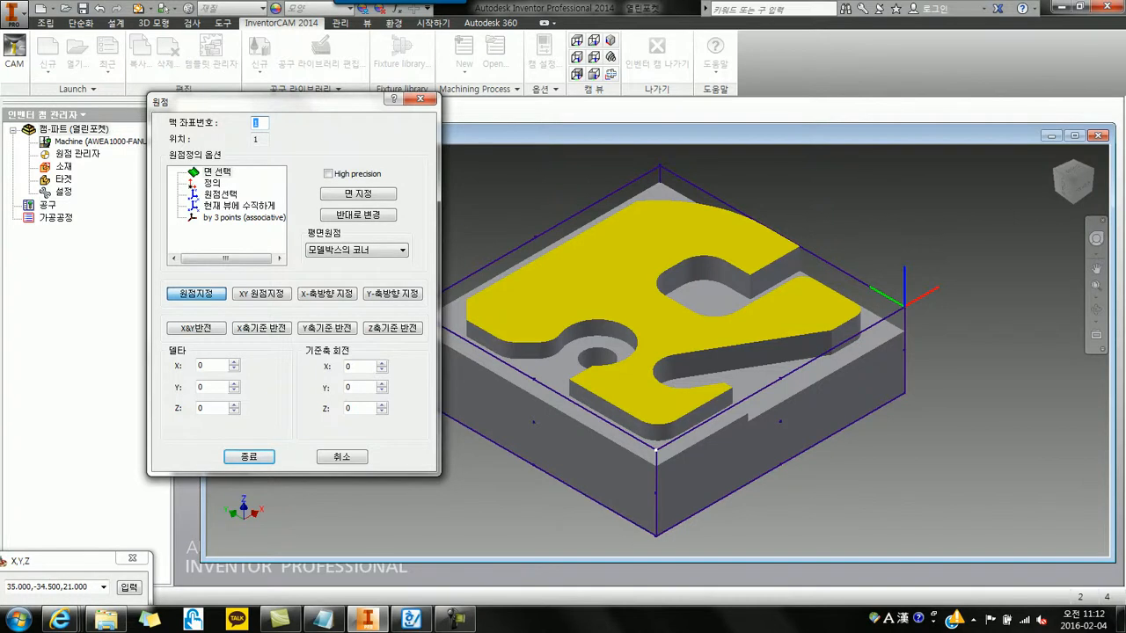
{"action": "left_click", "coordinate": [656, 450]}
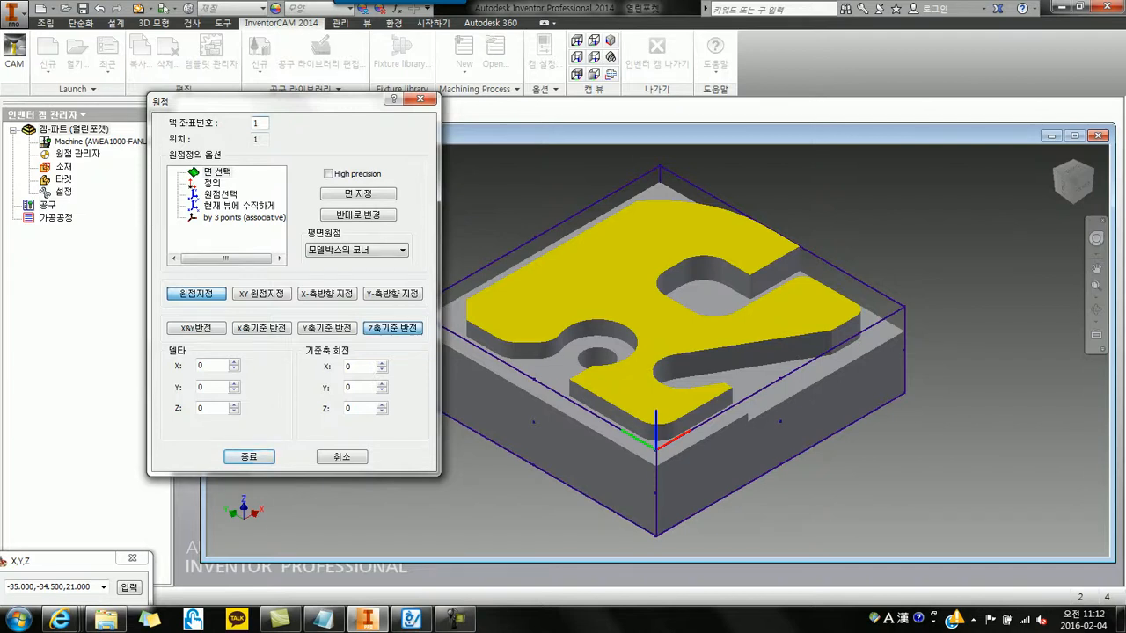
Rotate the origin's axes repeatedly about Z through their possible directions, back to the original X and Y orientation
{"action": "left_click", "coordinate": [394, 328]}
{"action": "left_click", "coordinate": [393, 329]}
{"action": "left_click", "coordinate": [394, 328]}
{"action": "left_click", "coordinate": [393, 328]}
{"action": "left_click", "coordinate": [394, 328]}
{"action": "left_click", "coordinate": [393, 328]}
{"action": "left_click", "coordinate": [393, 328]}
{"action": "left_click", "coordinate": [393, 328]}
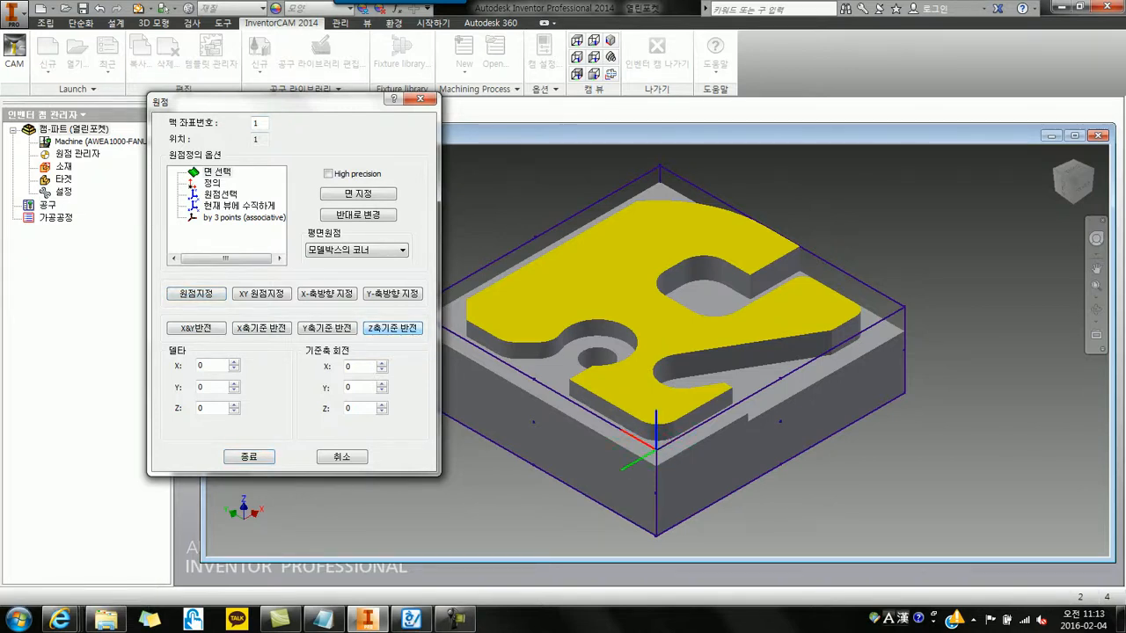
{"action": "left_click", "coordinate": [393, 328]}
{"action": "left_click", "coordinate": [393, 329]}
{"action": "left_click", "coordinate": [394, 328]}
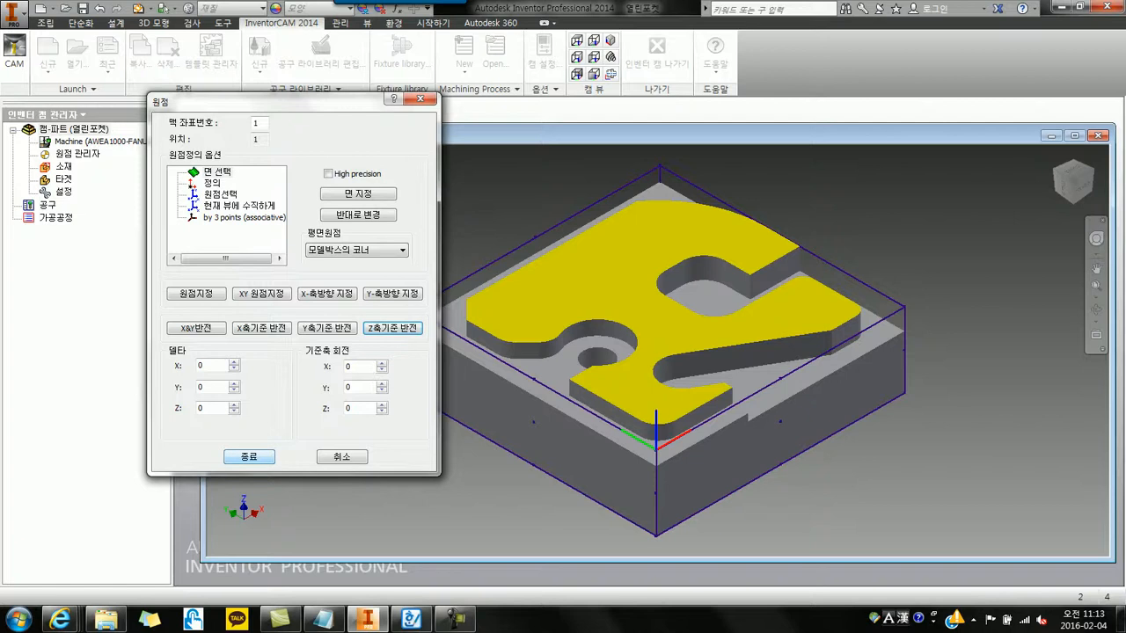
Accept the origin and set its tool start level to 50, clearance level to 10 and part upper level to 0
{"action": "left_click", "coordinate": [249, 456]}
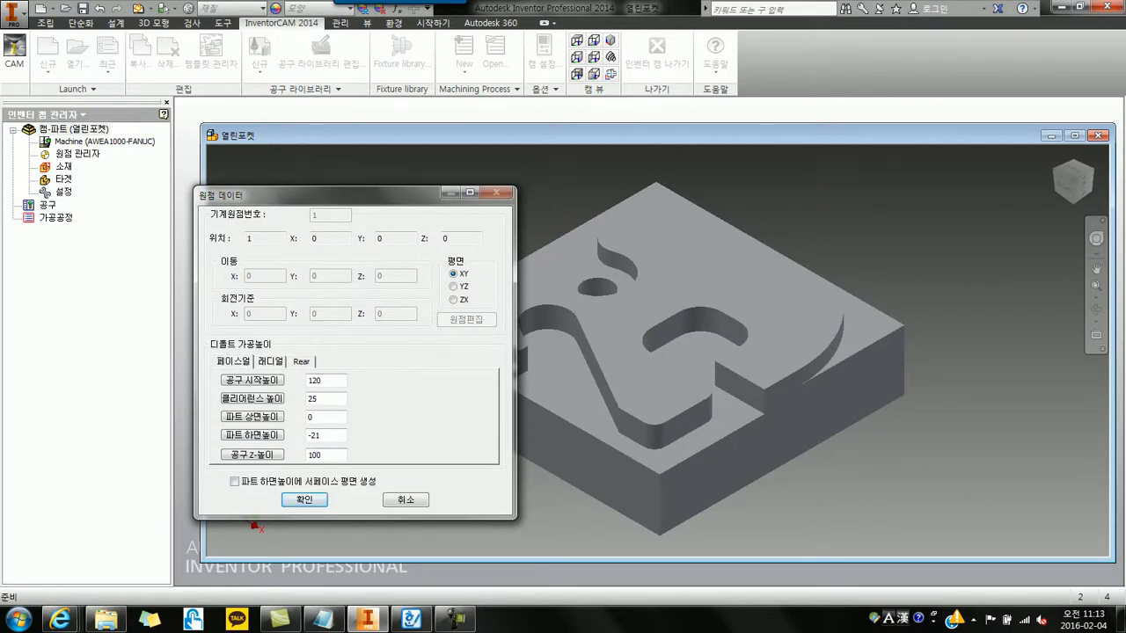
{"action": "double_click", "coordinate": [314, 400]}
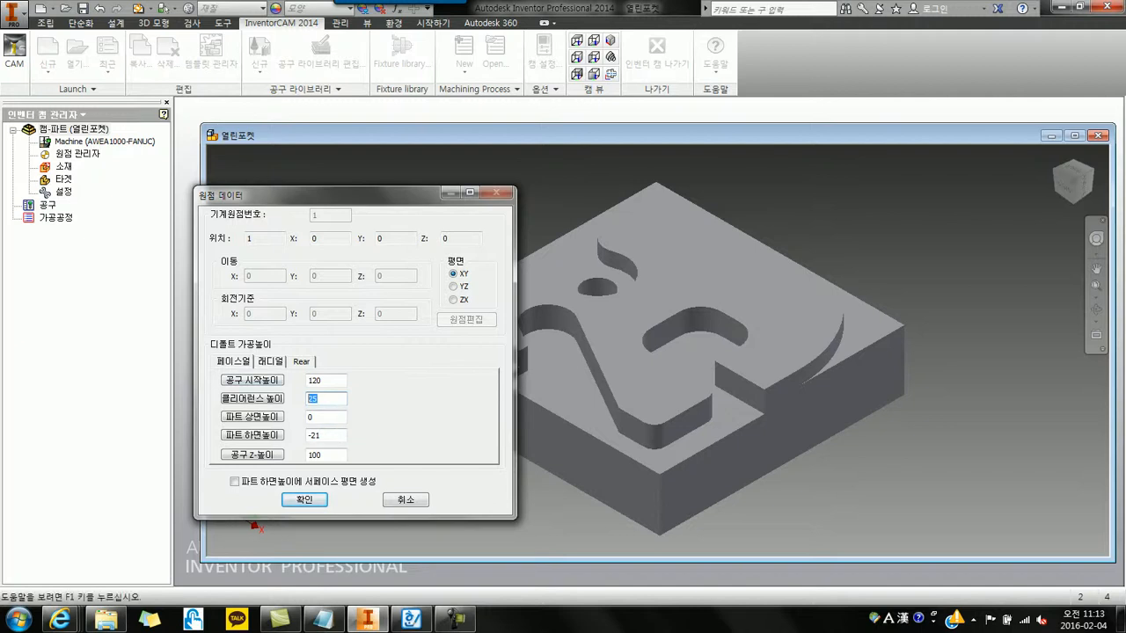
{"action": "key", "text": "shift+Tab"}
{"action": "type", "text": "50"}
{"action": "key", "text": "Tab"}
{"action": "type", "text": "10"}
{"action": "key", "text": "Tab"}
{"action": "type", "text": "0"}
{"action": "left_click", "coordinate": [315, 398]}
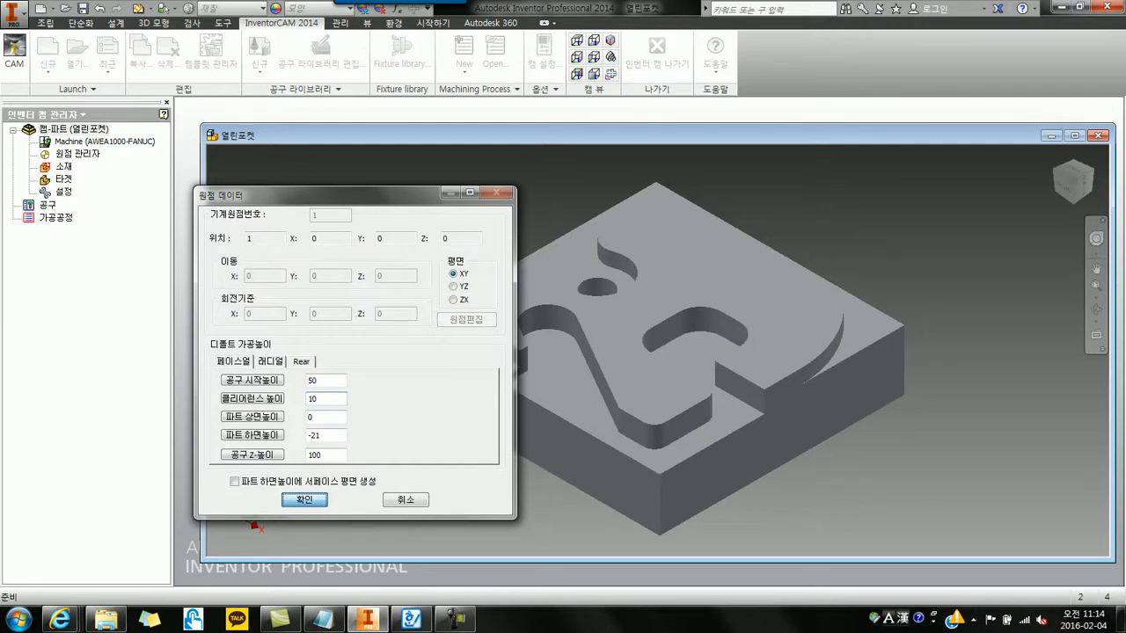
{"action": "left_click", "coordinate": [304, 499]}
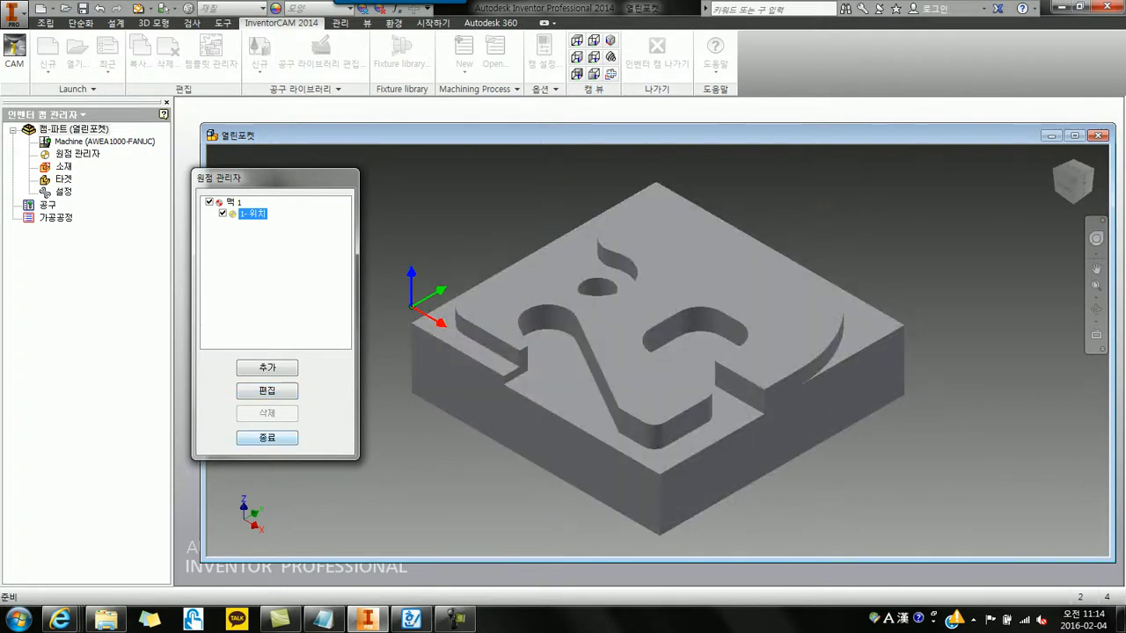
Close the origin manager and save the milling part data with the stock and target models defined
{"action": "key", "text": "Return"}
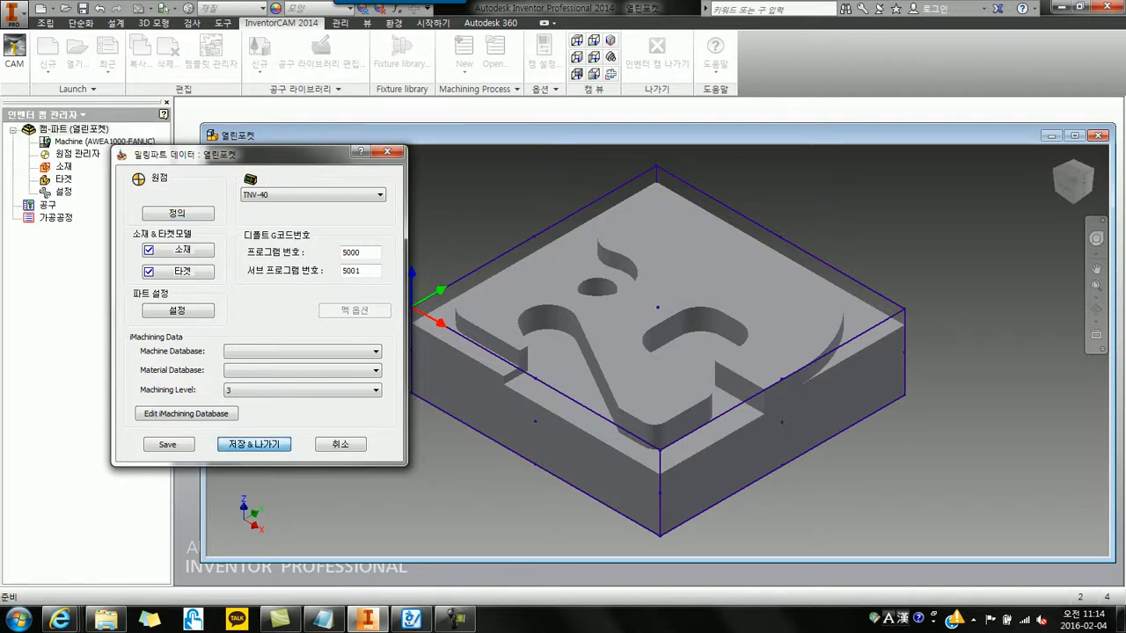
{"action": "key", "text": "Return"}
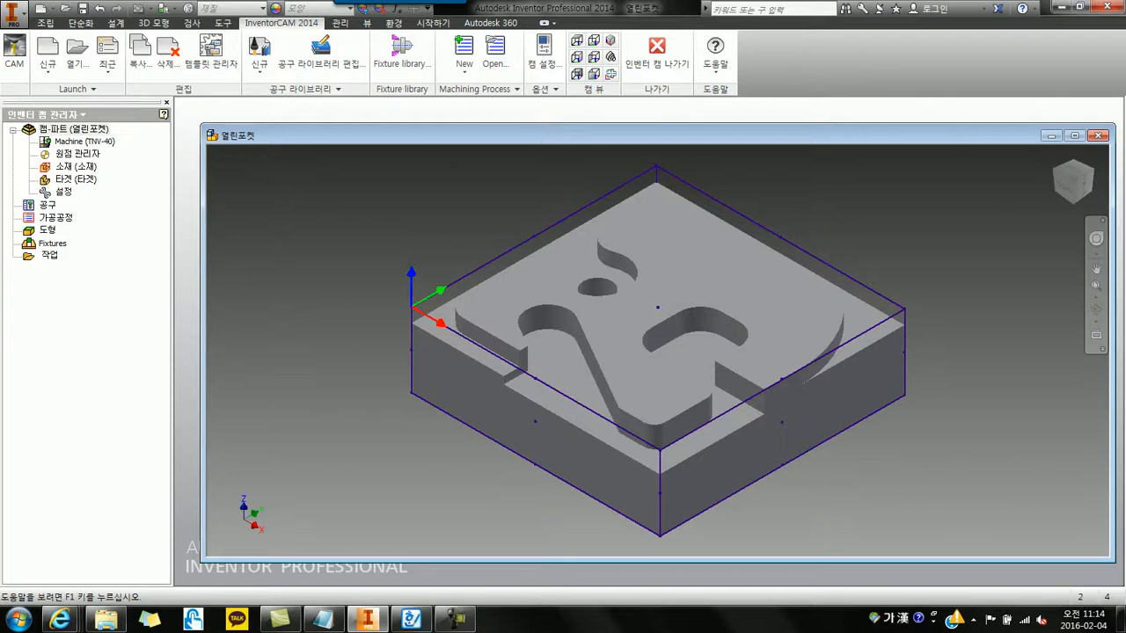
Check the 작업순서 tool table in the Hangul document and add a face milling operation to the CAM part in Inventor
{"action": "left_click", "coordinate": [411, 619]}
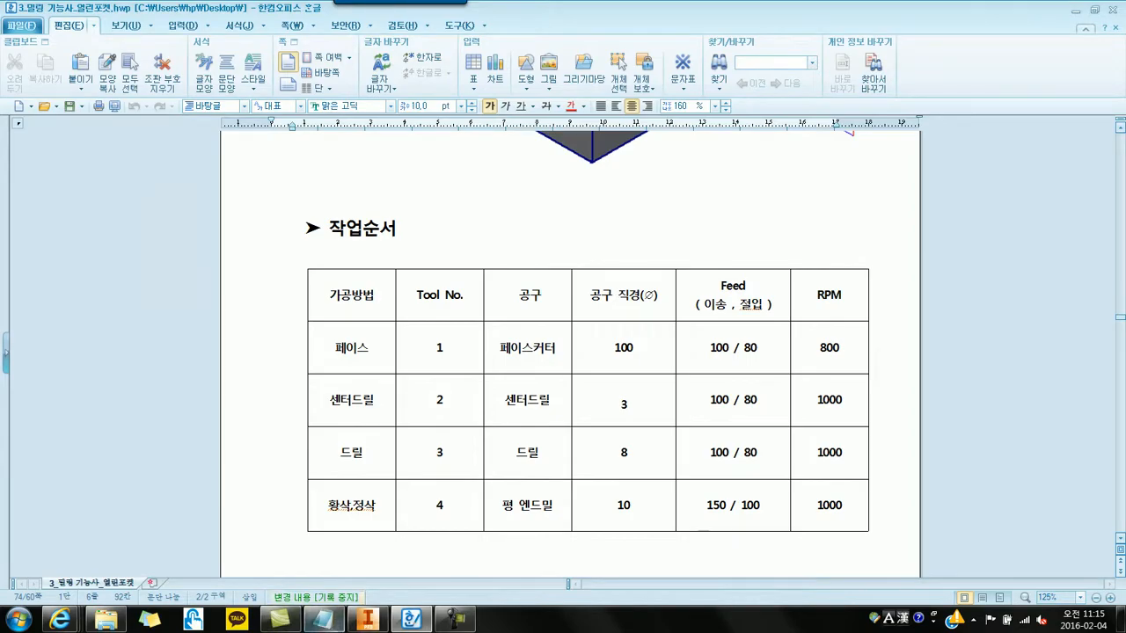
{"action": "left_click", "coordinate": [368, 619]}
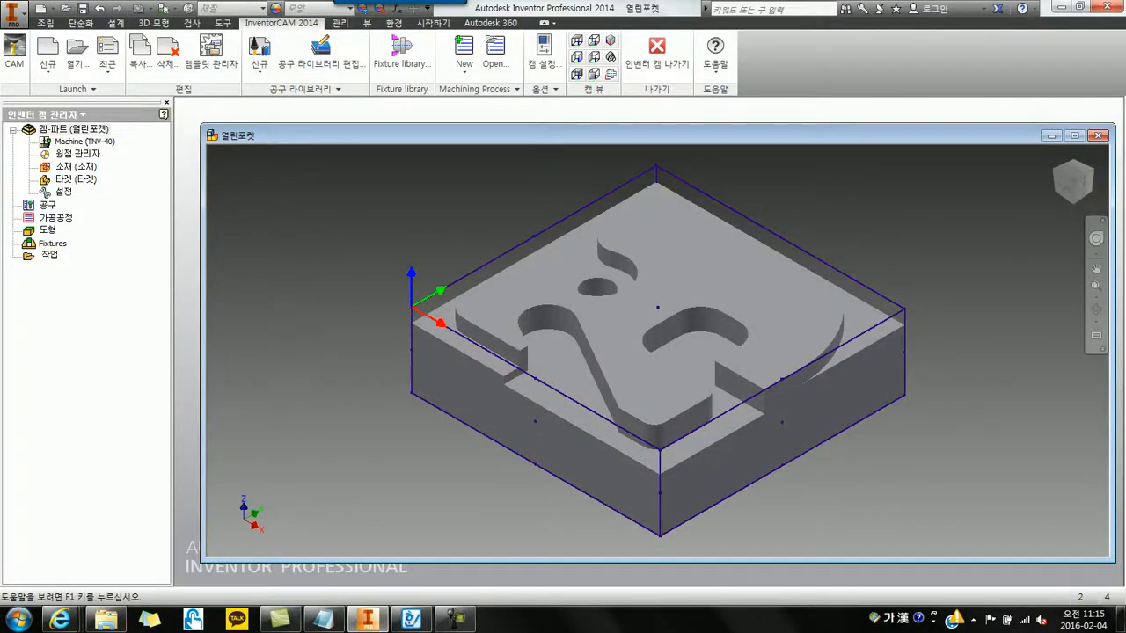
{"action": "right_click", "coordinate": [50, 255]}
{"action": "mouse_move", "coordinate": [84, 278]}
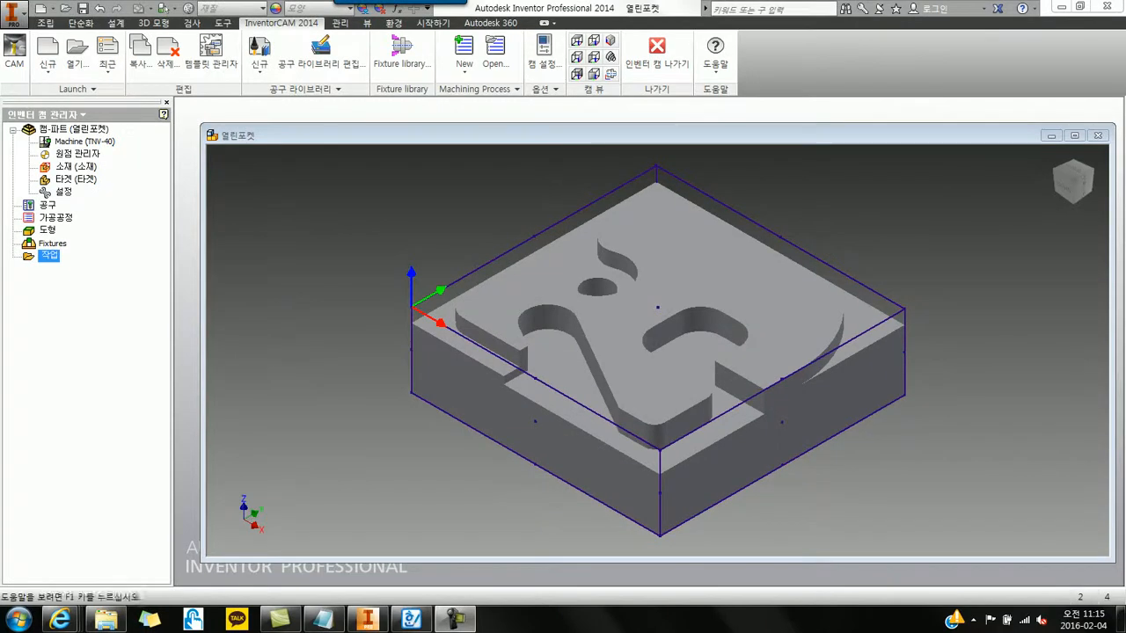
{"action": "right_click", "coordinate": [48, 255]}
{"action": "mouse_move", "coordinate": [211, 280]}
{"action": "left_click", "coordinate": [280, 229]}
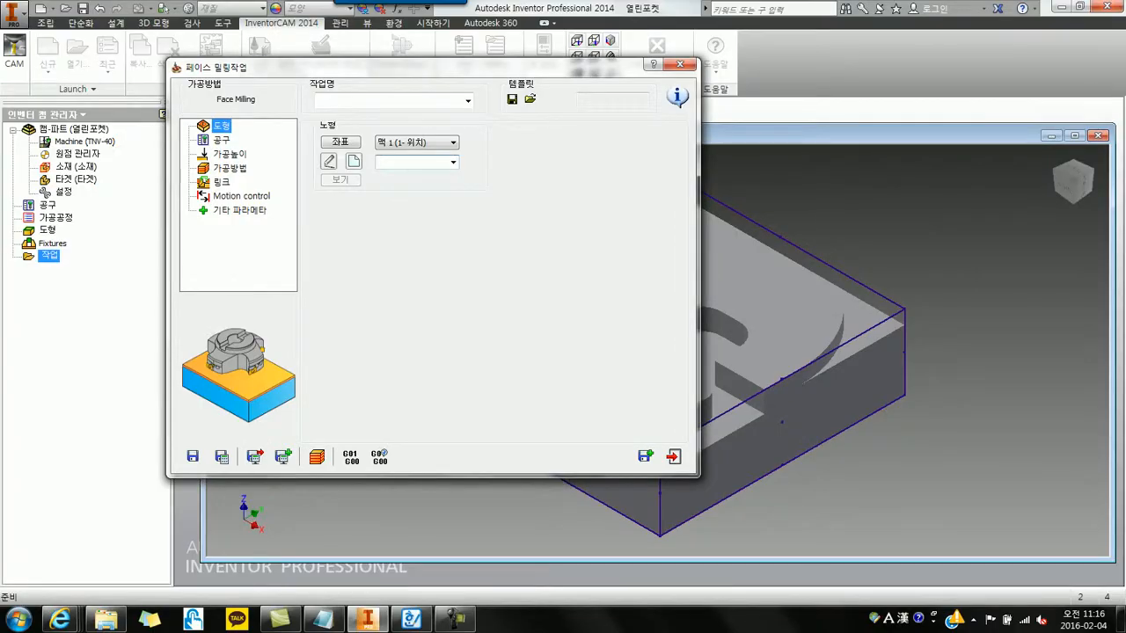
Define the face milling geometry from the target model (타겟), using model mode with the box option
{"action": "left_click", "coordinate": [560, 314]}
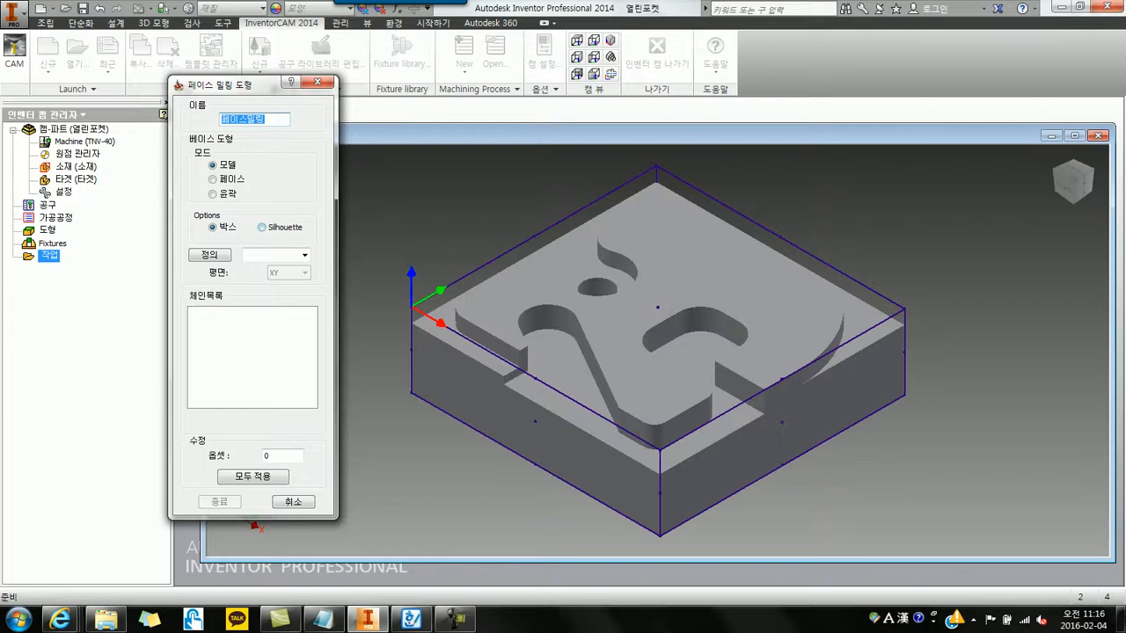
{"action": "left_click", "coordinate": [304, 255]}
{"action": "left_click", "coordinate": [273, 269]}
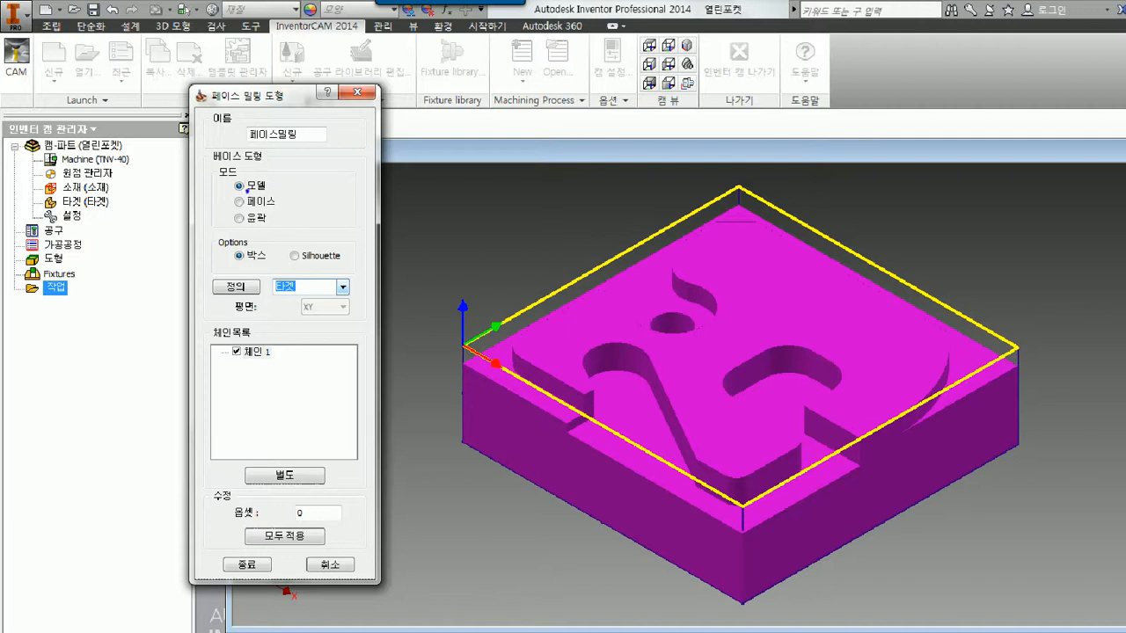
{"action": "left_click_drag", "start_coordinate": [288, 204], "coordinate": [306, 202]}
{"action": "left_click_drag", "start_coordinate": [273, 222], "coordinate": [275, 238]}
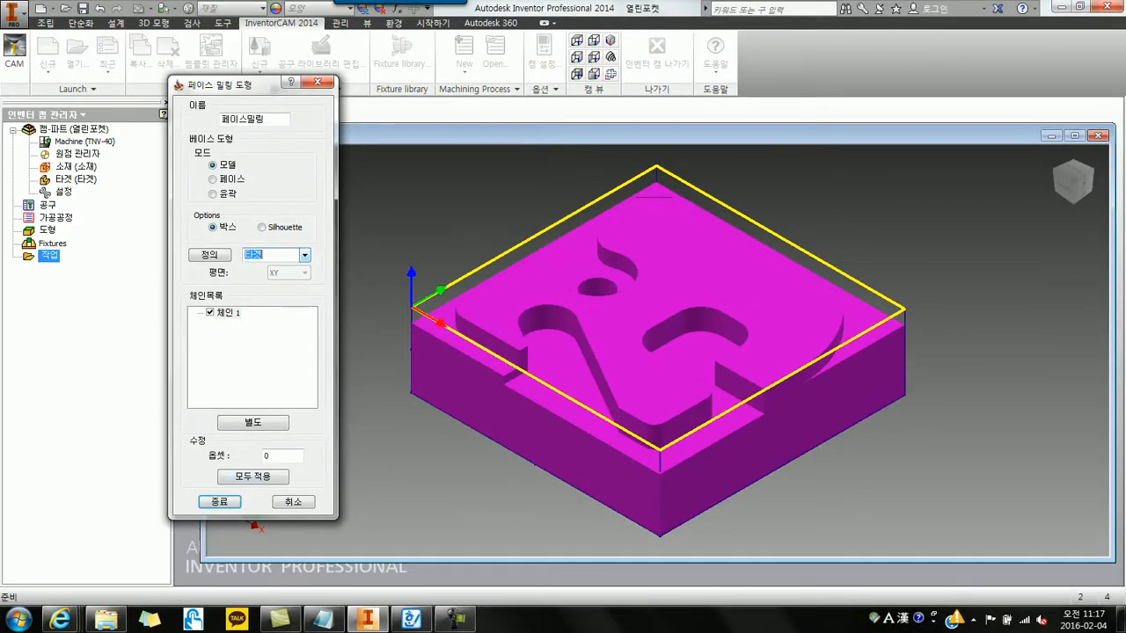
{"action": "left_click", "coordinate": [247, 564]}
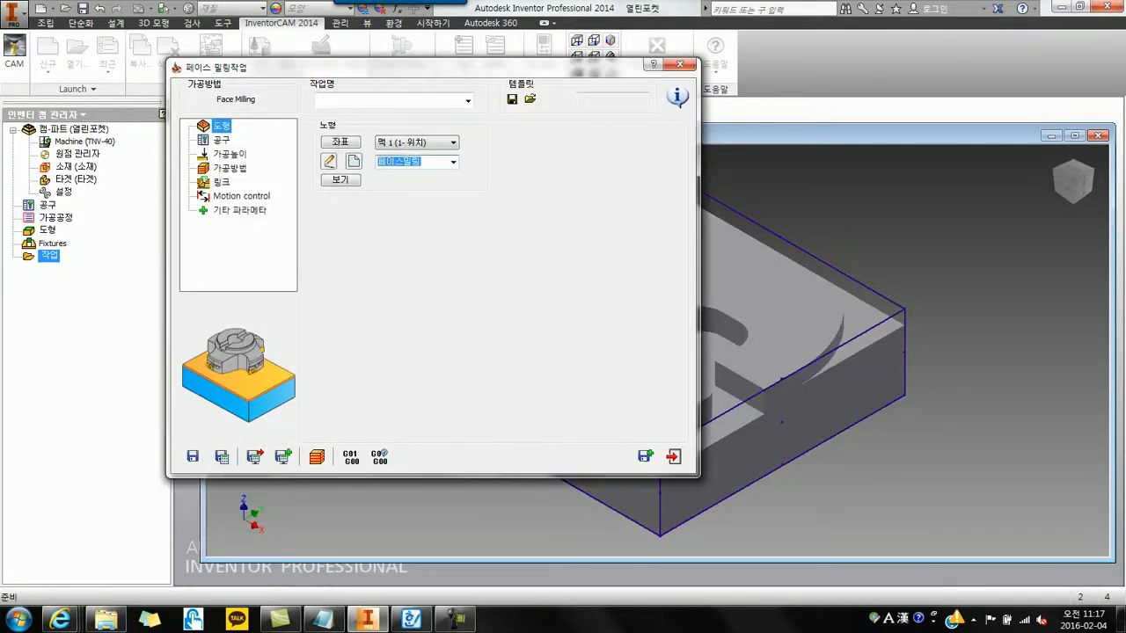
Add a face mill as a new tool for the operation and set its diameter to 100 mm
{"action": "left_click", "coordinate": [222, 141]}
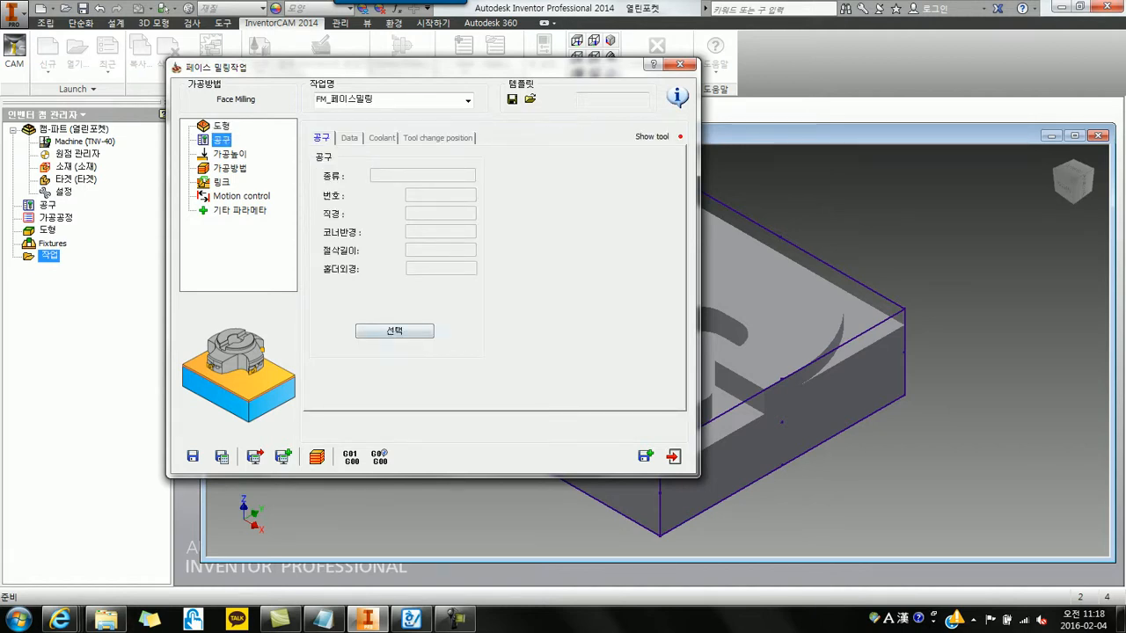
{"action": "left_click", "coordinate": [394, 331]}
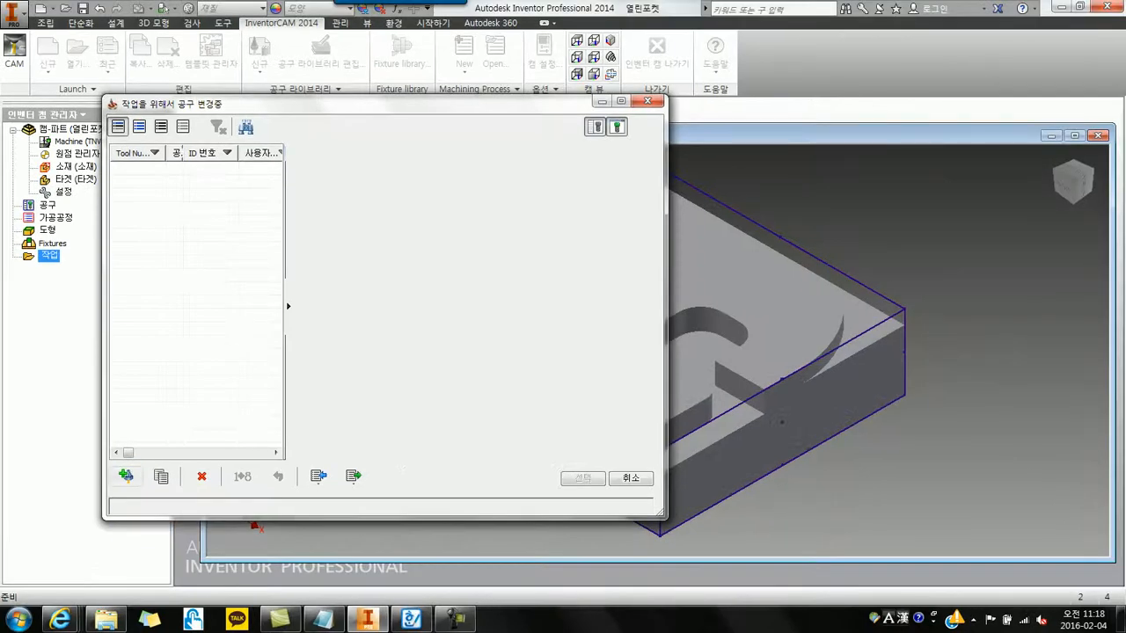
{"action": "left_click", "coordinate": [247, 327]}
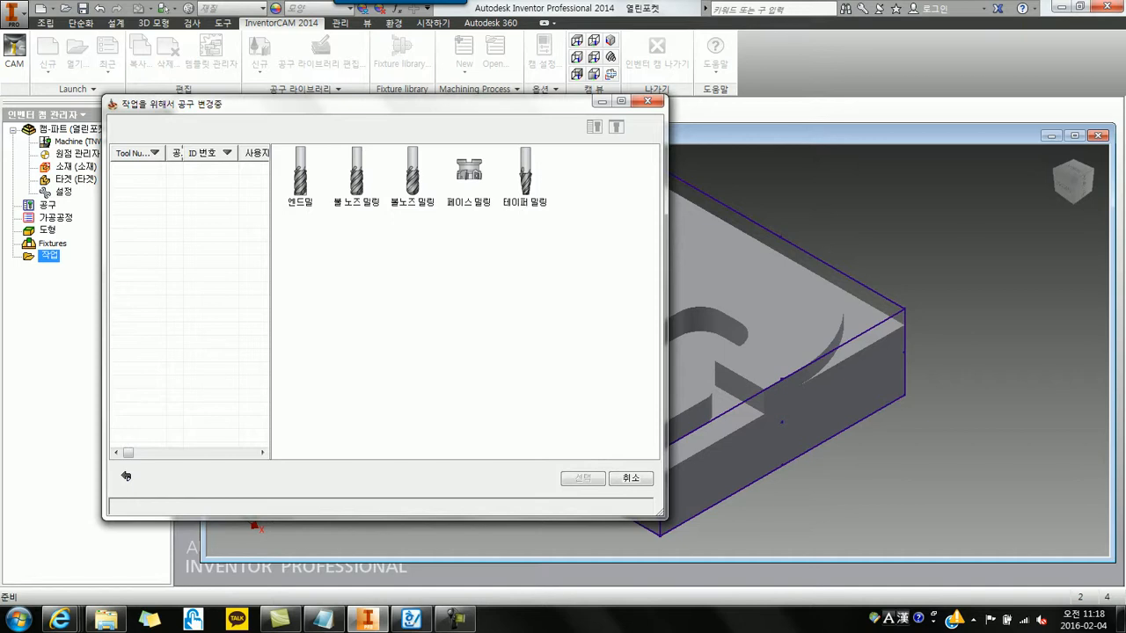
{"action": "left_click", "coordinate": [468, 173]}
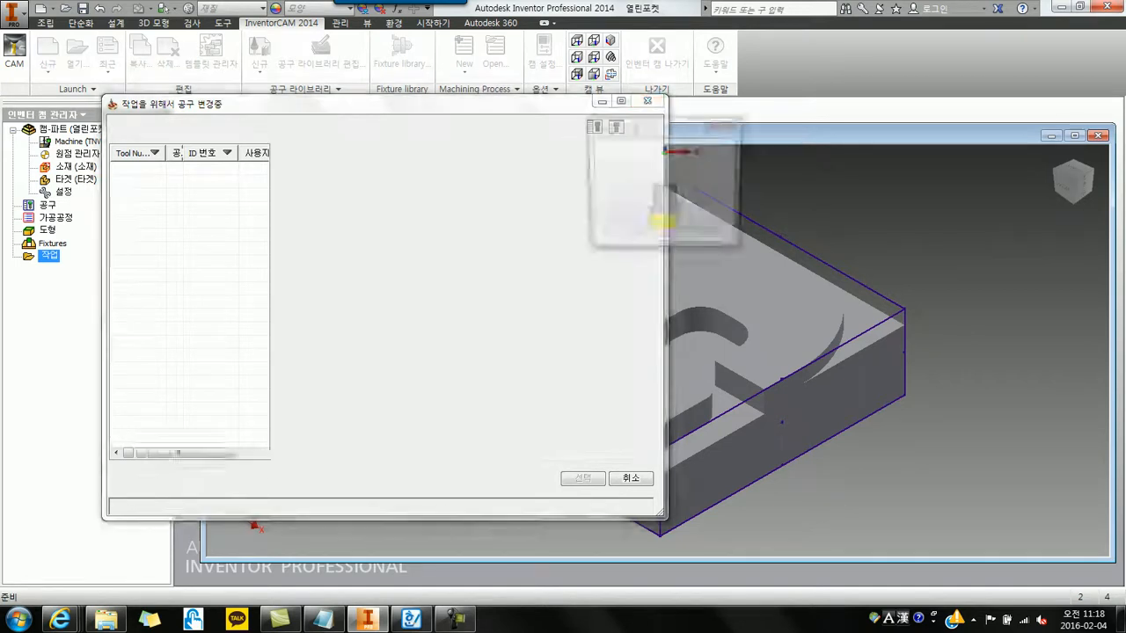
{"action": "double_click", "coordinate": [470, 248]}
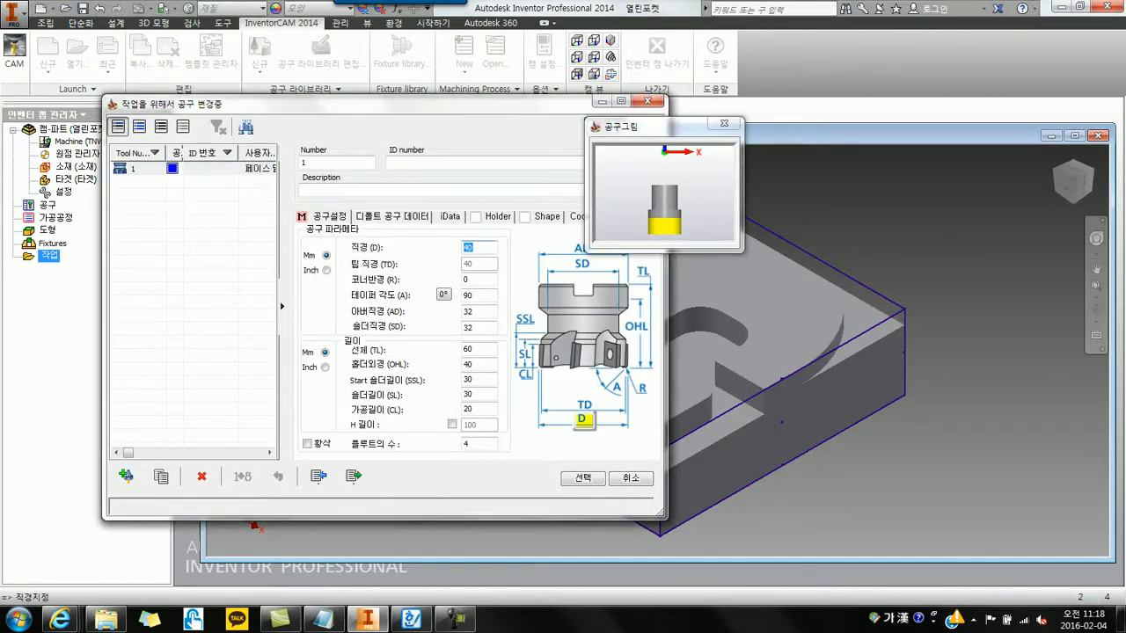
{"action": "type", "text": "100"}
{"action": "key", "text": "Return"}
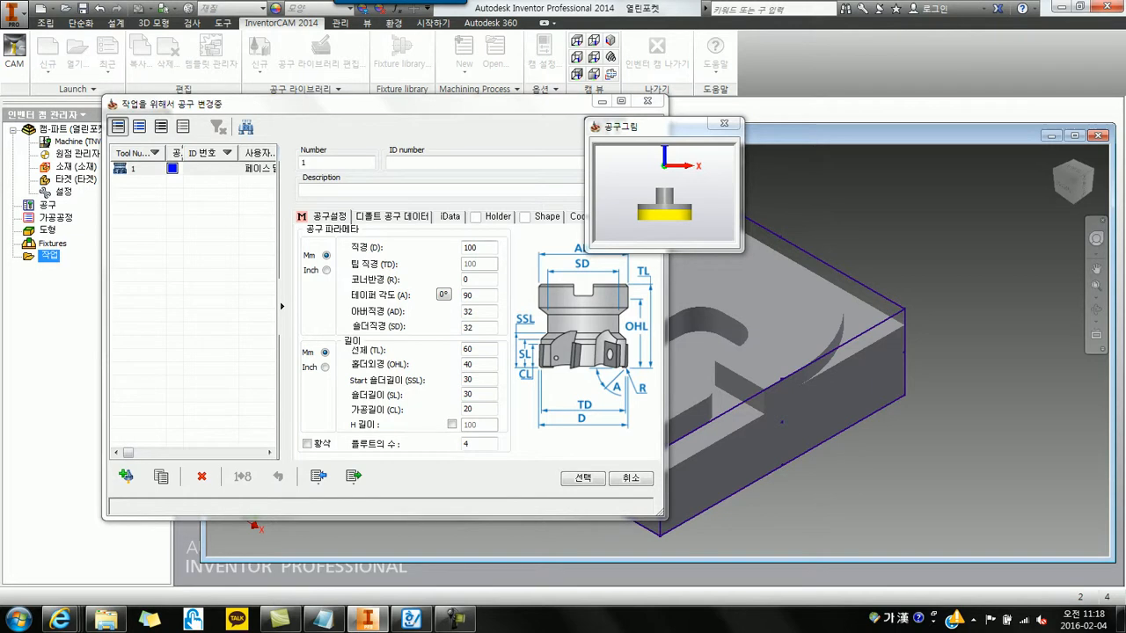
Set the face mill's default Z feed to 80 mm/min and its spindle speed to 800 rpm, and assign it to the operation
{"action": "left_click", "coordinate": [393, 217]}
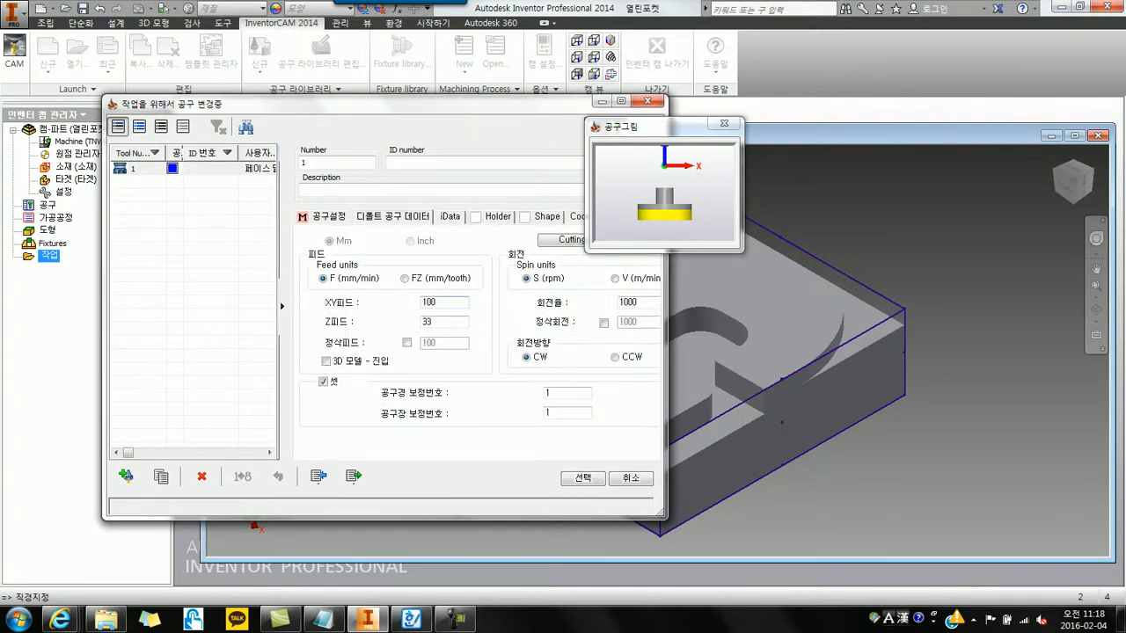
{"action": "double_click", "coordinate": [428, 322]}
{"action": "type", "text": "80"}
{"action": "key", "text": "Tab"}
{"action": "type", "text": "800"}
{"action": "left_click_drag", "start_coordinate": [658, 126], "coordinate": [742, 185]}
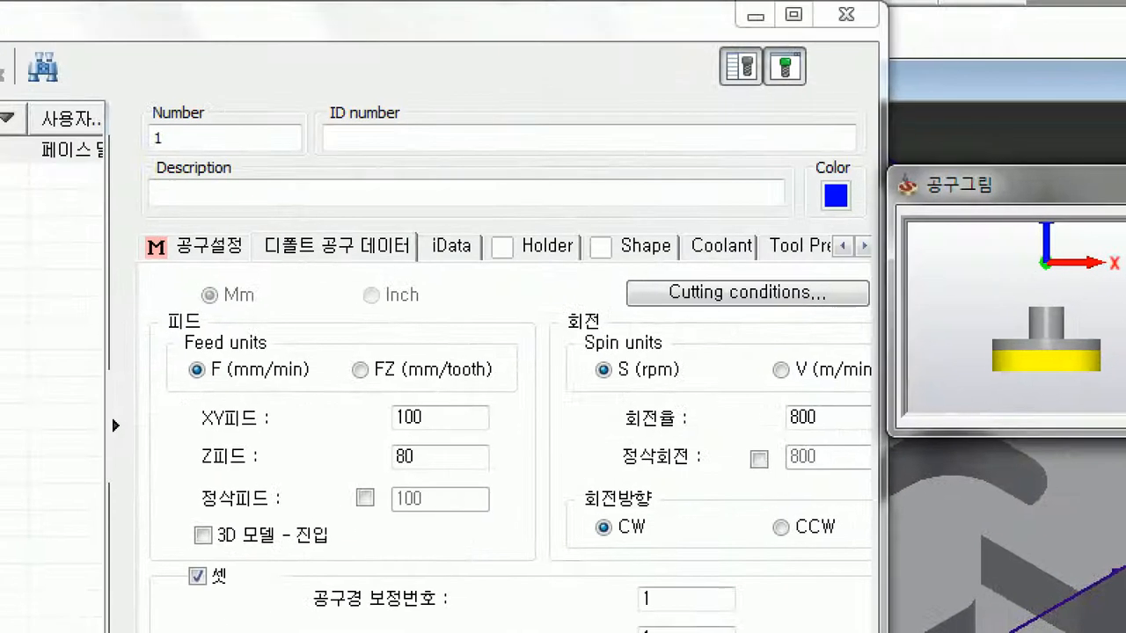
{"action": "left_click_drag", "start_coordinate": [250, 217], "coordinate": [421, 271], "text": "ctrl"}
{"action": "left_click_drag", "start_coordinate": [167, 400], "coordinate": [475, 483], "text": "ctrl"}
{"action": "mouse_move", "coordinate": [588, 384]}
{"action": "left_mouse_down", "text": "ctrl"}
{"action": "mouse_move", "coordinate": [703, 428]}
{"action": "mouse_move", "coordinate": [841, 448]}
{"action": "left_mouse_up", "text": "ctrl"}
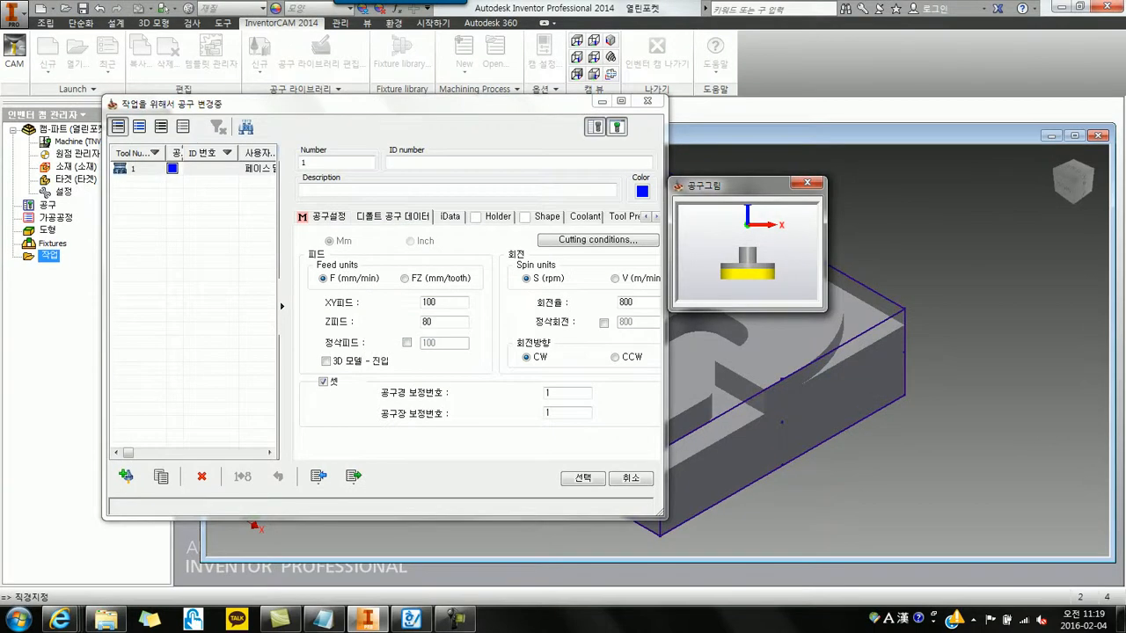
{"action": "left_click", "coordinate": [583, 479]}
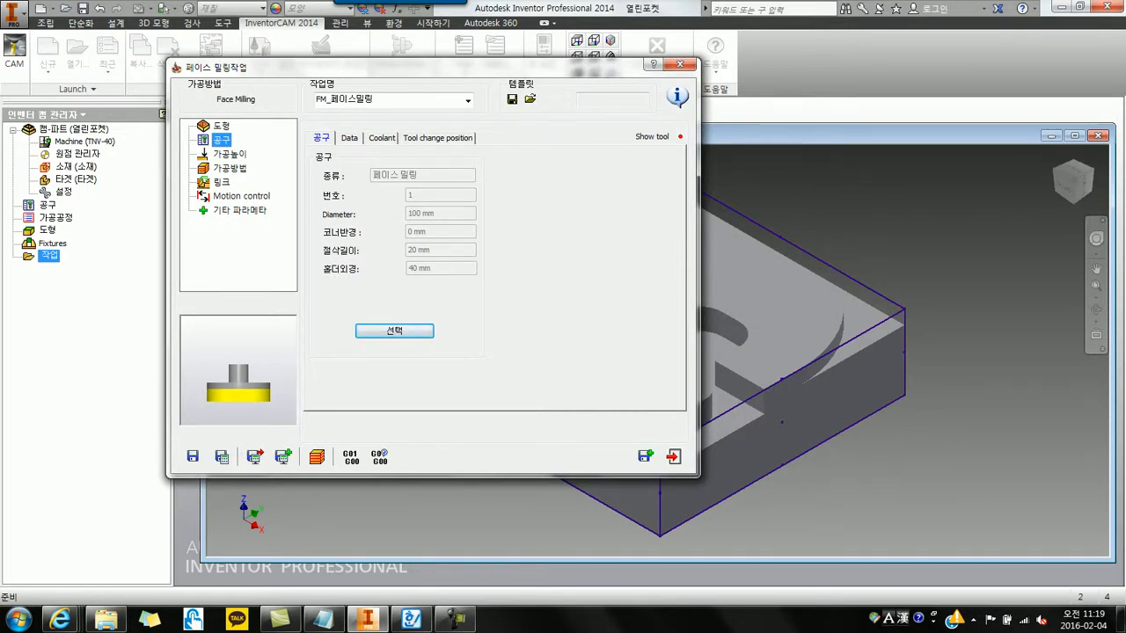
Examine the face milling operation's machining level settings, including the top level, face depth and Z pitch
{"action": "left_click", "coordinate": [230, 168]}
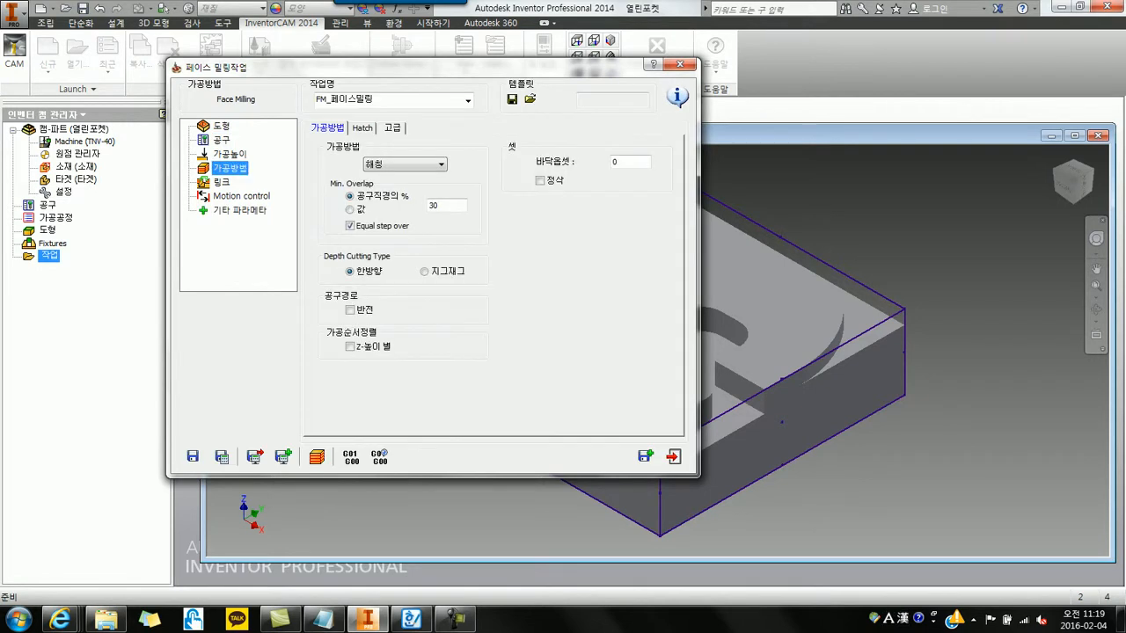
{"action": "left_click", "coordinate": [230, 153]}
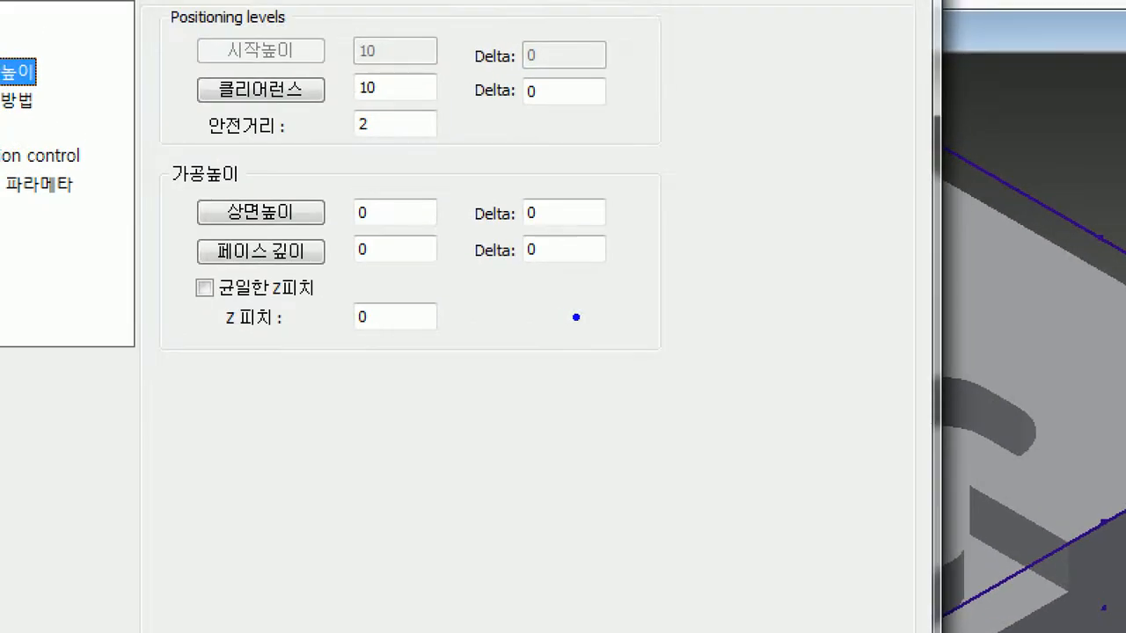
{"action": "left_click_drag", "start_coordinate": [745, 179], "coordinate": [766, 223]}
{"action": "key", "text": "e"}
{"action": "mouse_move", "coordinate": [754, 174]}
{"action": "left_mouse_down"}
{"action": "mouse_move", "coordinate": [737, 245]}
{"action": "mouse_move", "coordinate": [720, 218]}
{"action": "left_mouse_up"}
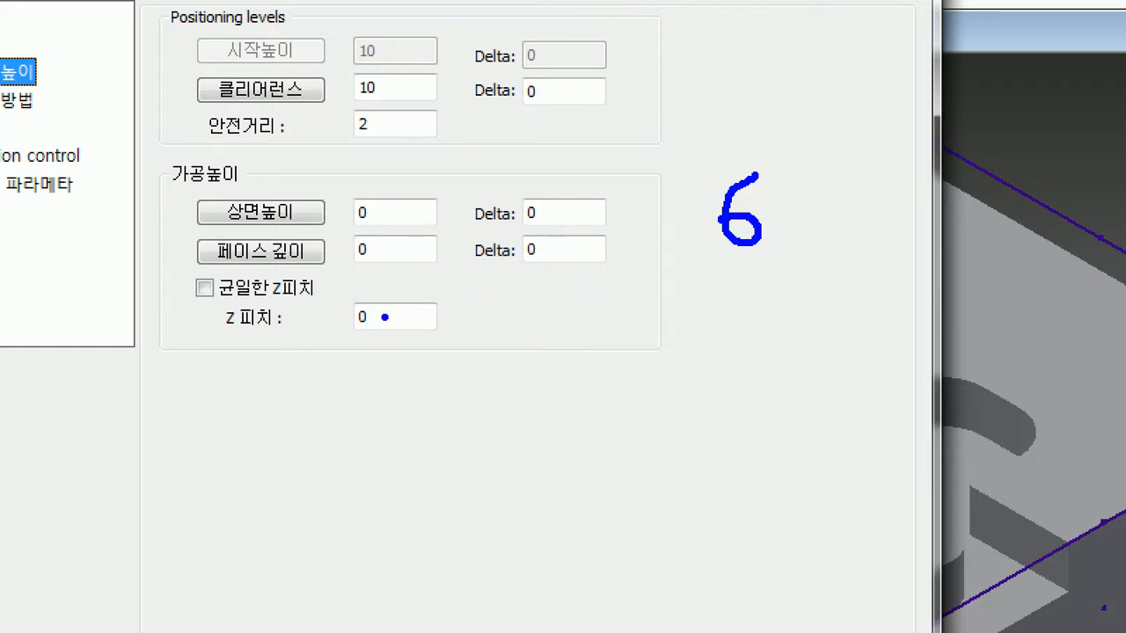
{"action": "mouse_move", "coordinate": [464, 308]}
{"action": "left_mouse_down"}
{"action": "mouse_move", "coordinate": [476, 360]}
{"action": "mouse_move", "coordinate": [505, 318]}
{"action": "left_mouse_up"}
{"action": "mouse_move", "coordinate": [486, 404]}
{"action": "left_mouse_down"}
{"action": "mouse_move", "coordinate": [502, 422]}
{"action": "mouse_move", "coordinate": [522, 412]}
{"action": "mouse_move", "coordinate": [493, 440]}
{"action": "left_mouse_up"}
{"action": "key", "text": "ctrl+z"}
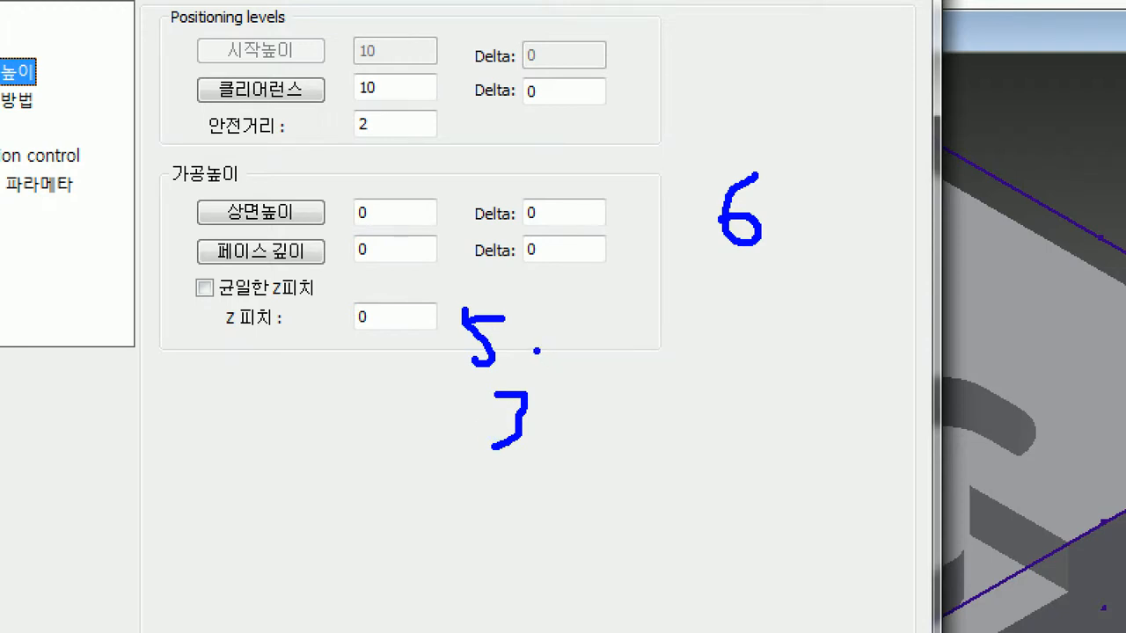
{"action": "key", "text": "super"}
{"action": "key", "text": "super"}
Leave the equal Z pitch option (균일한 Z피치) off and set the Z pitch to 0
{"action": "left_click", "coordinate": [333, 262]}
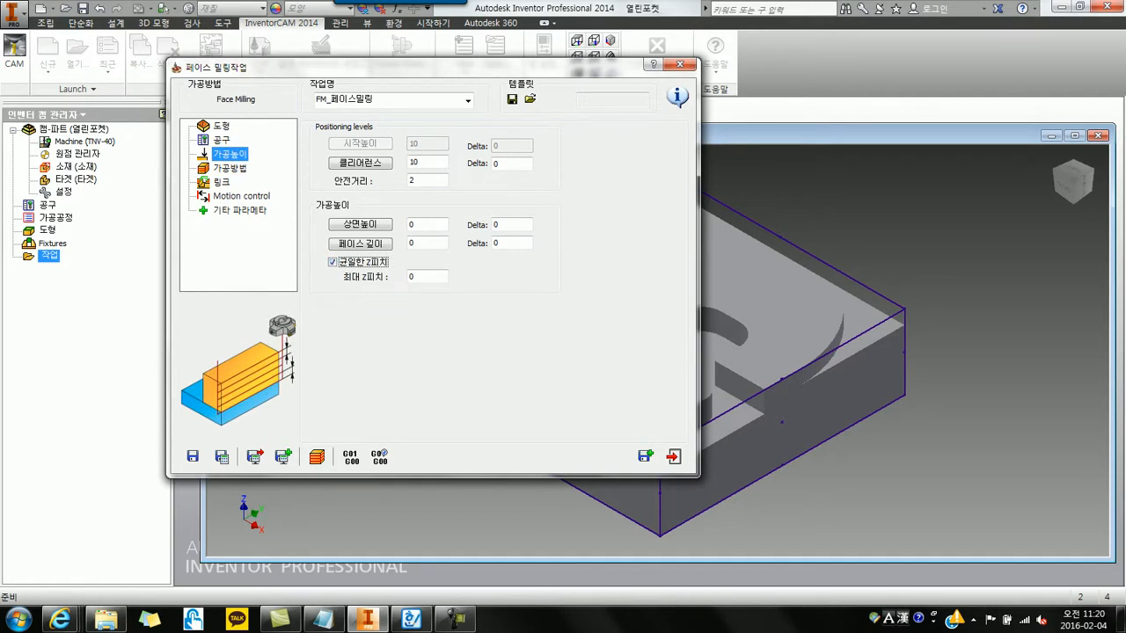
{"action": "left_click", "coordinate": [333, 262]}
{"action": "left_click", "coordinate": [333, 262]}
{"action": "left_click", "coordinate": [332, 262]}
{"action": "double_click", "coordinate": [413, 277]}
{"action": "type", "text": "0"}
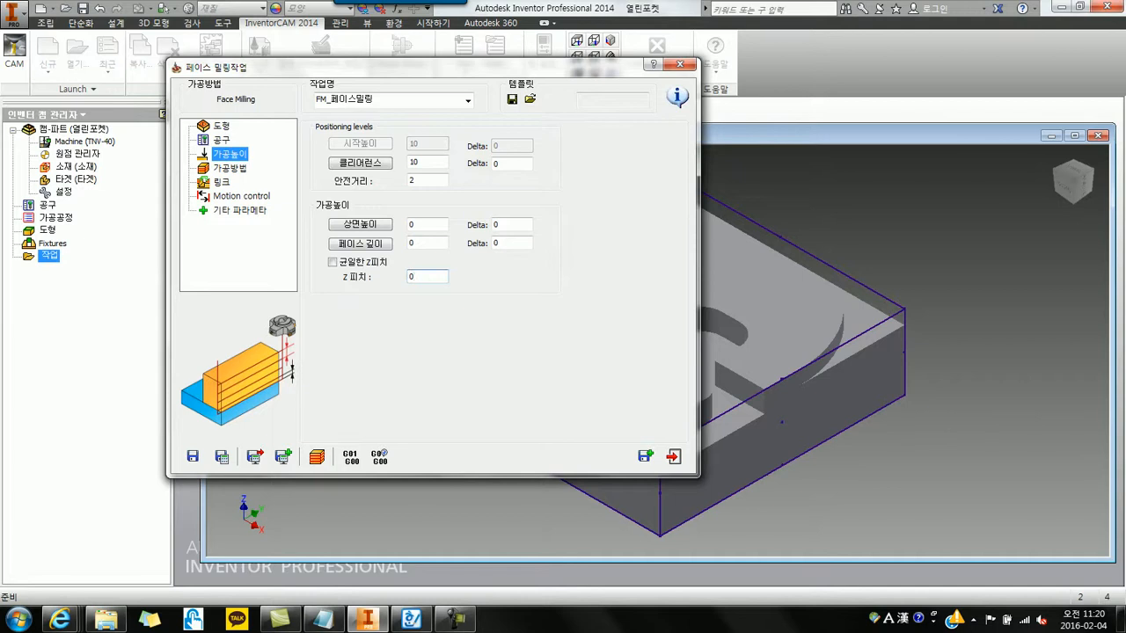
Try the one-pass (한 경로), hatch (해칭) and contour (윤곽) machining methods for the face milling operation
{"action": "left_click", "coordinate": [229, 168]}
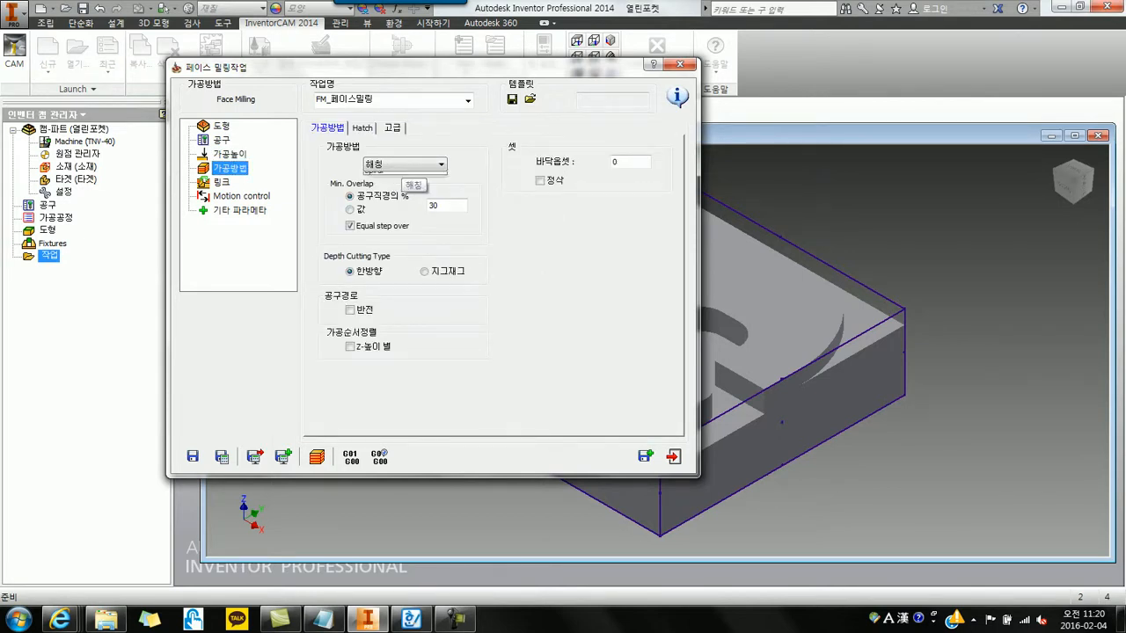
{"action": "left_click", "coordinate": [405, 164]}
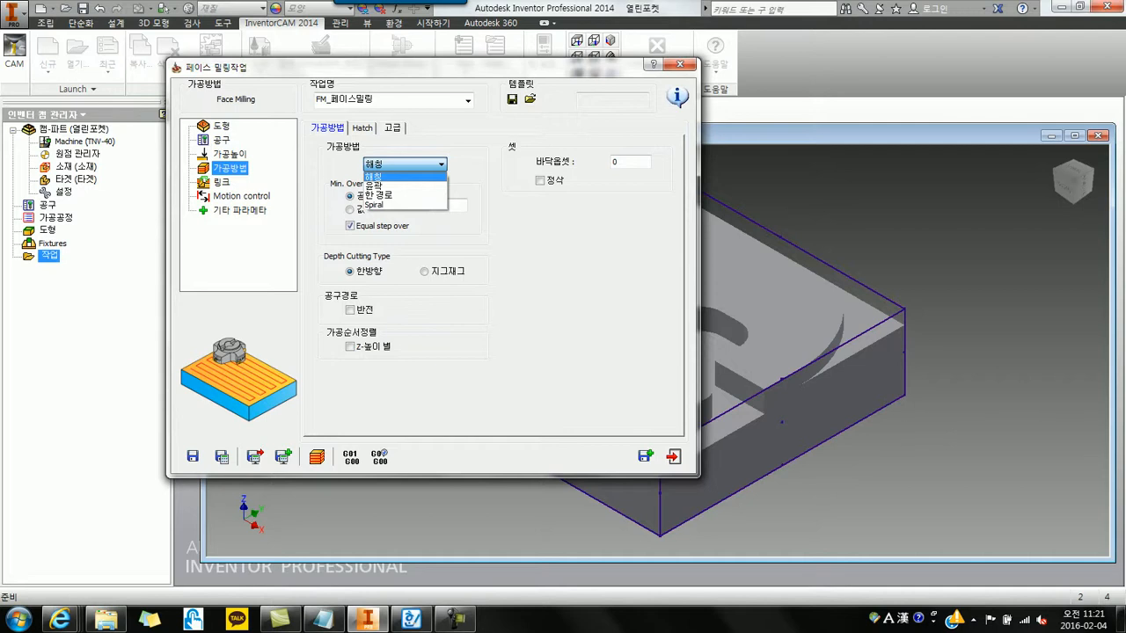
{"action": "left_click", "coordinate": [387, 195]}
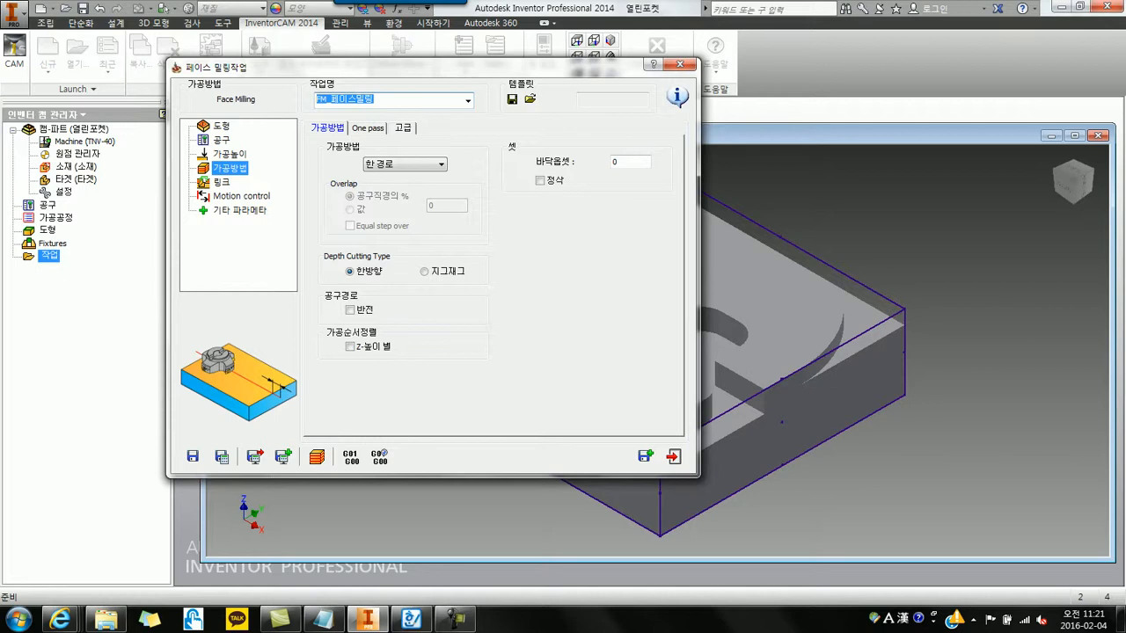
{"action": "left_click", "coordinate": [396, 164]}
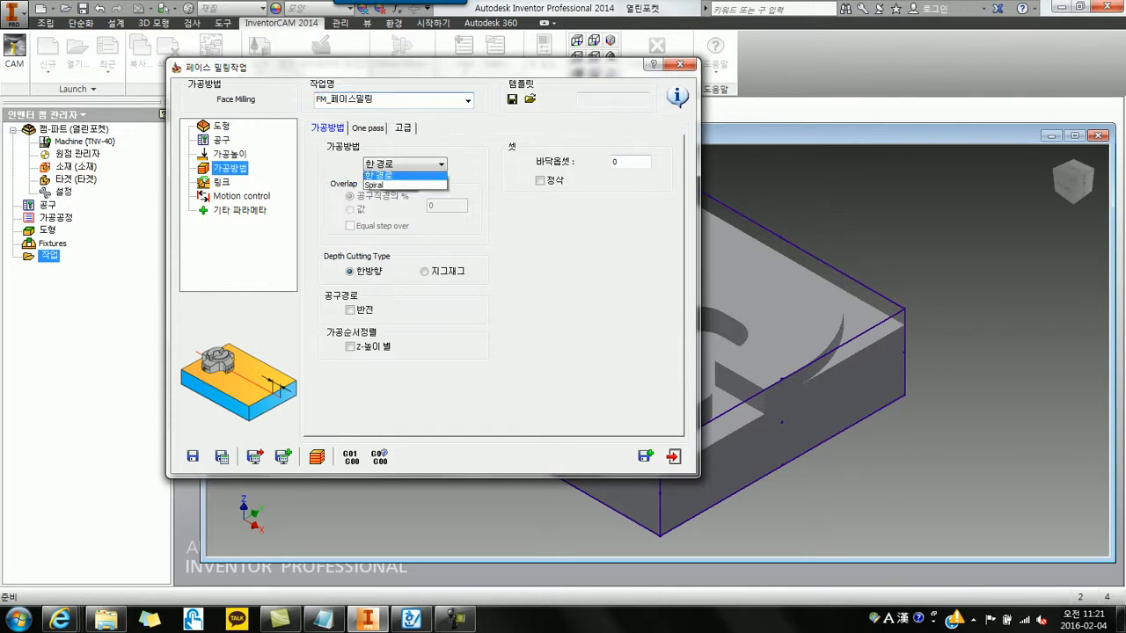
{"action": "left_click", "coordinate": [387, 177]}
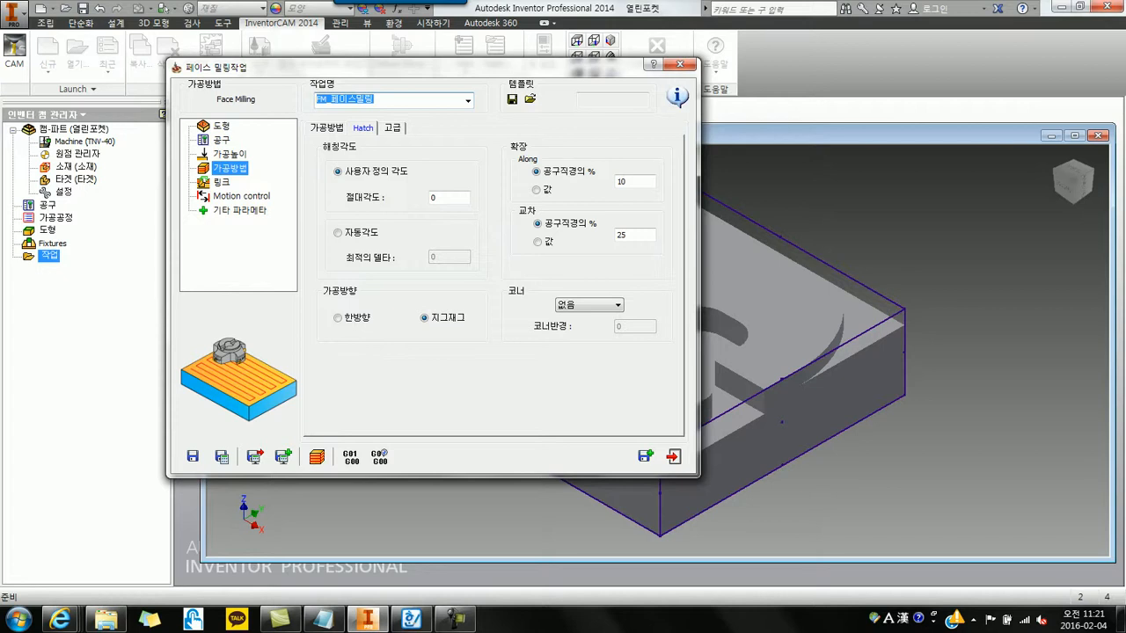
{"action": "left_click", "coordinate": [327, 127]}
{"action": "left_click", "coordinate": [405, 164]}
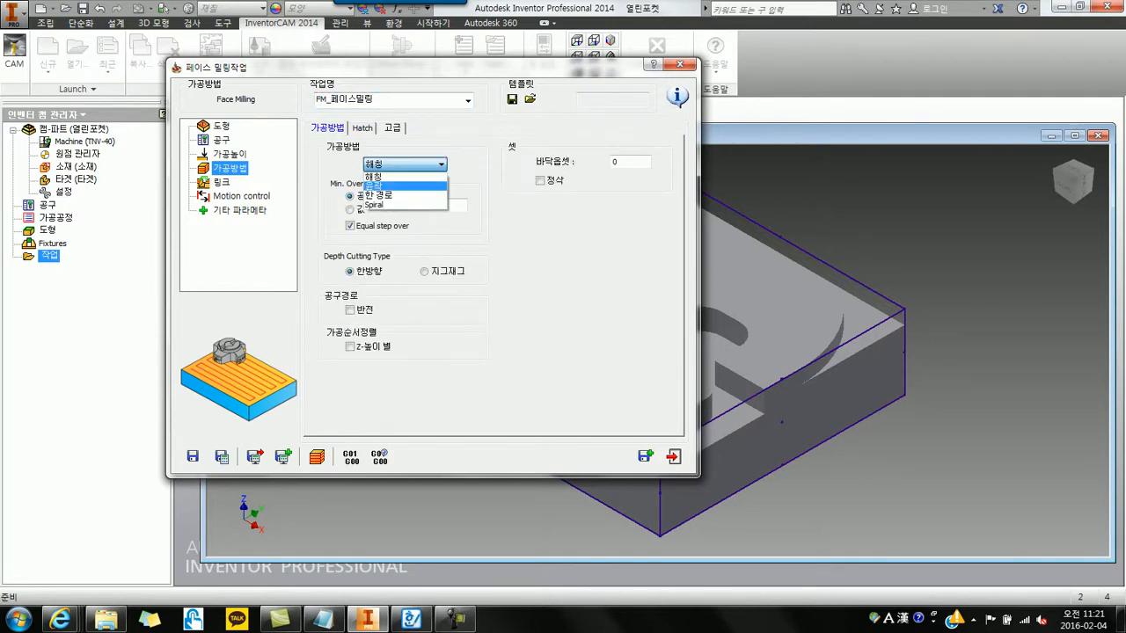
{"action": "left_click", "coordinate": [387, 186]}
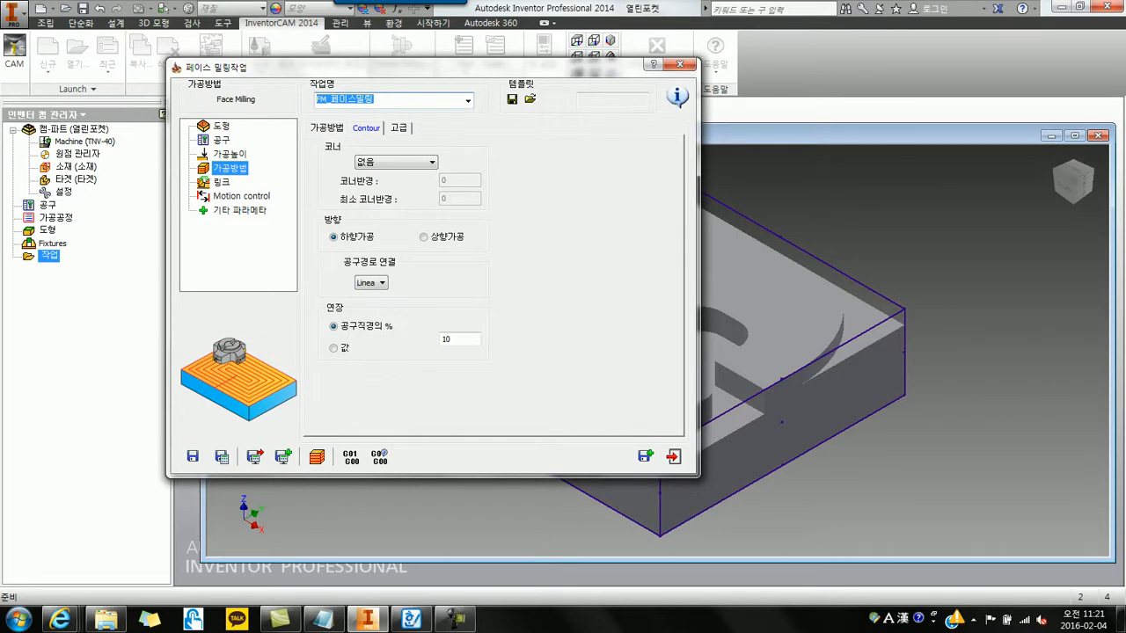
{"action": "left_click", "coordinate": [384, 162]}
{"action": "left_click", "coordinate": [384, 162]}
Set the face milling method to one pass (한 경로), then save and calculate the operation and close it
{"action": "left_click", "coordinate": [328, 127]}
{"action": "left_click", "coordinate": [387, 165]}
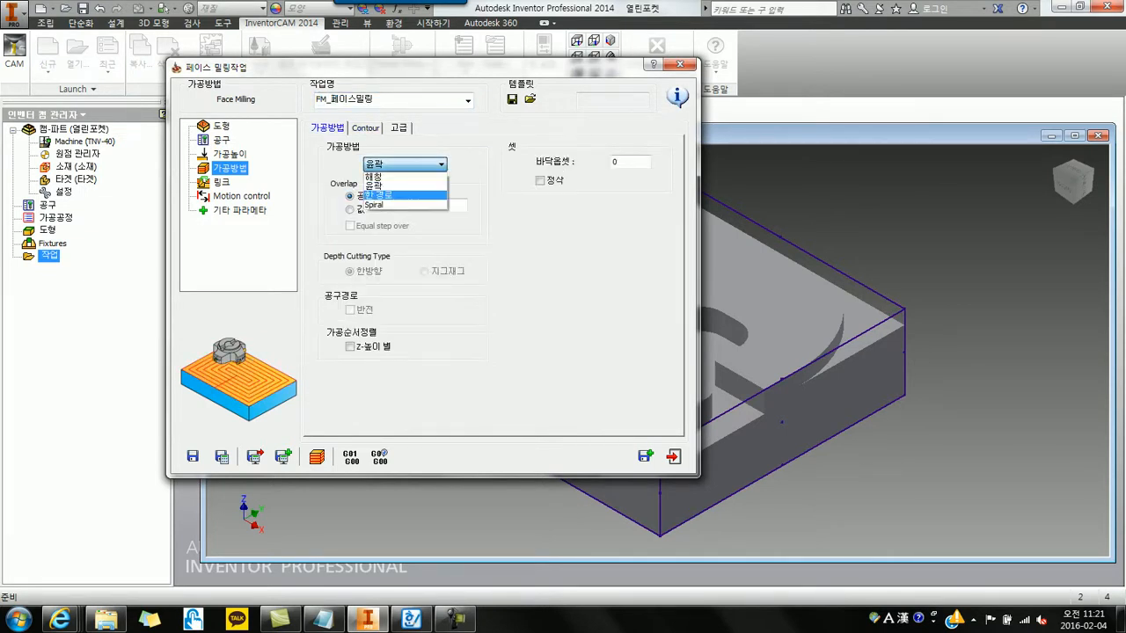
{"action": "left_click", "coordinate": [377, 176]}
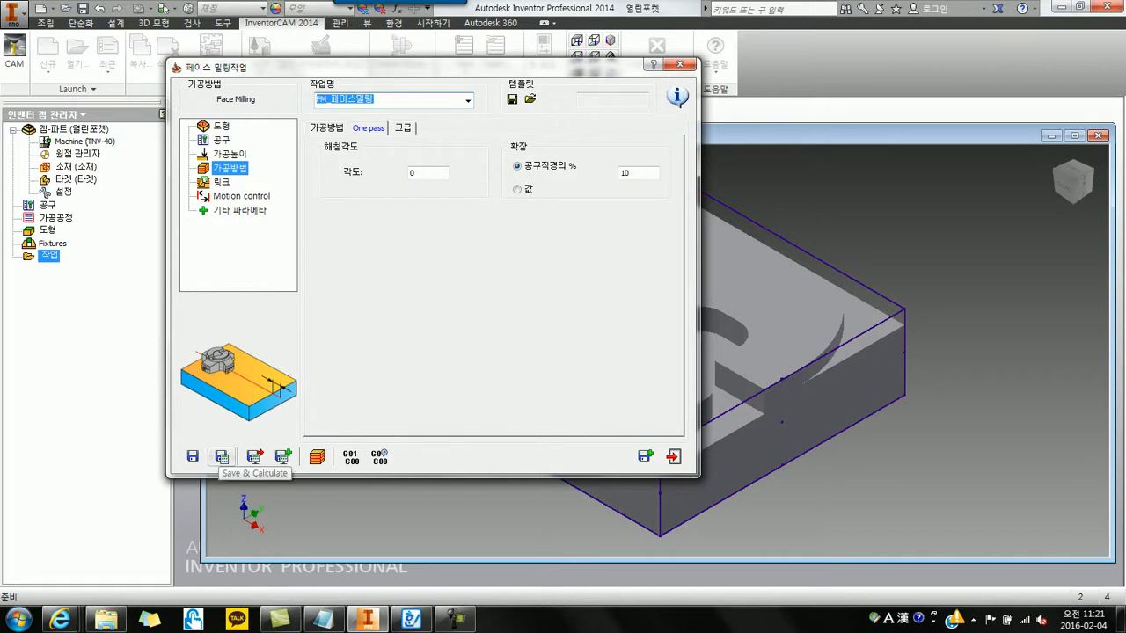
{"action": "left_click", "coordinate": [221, 457]}
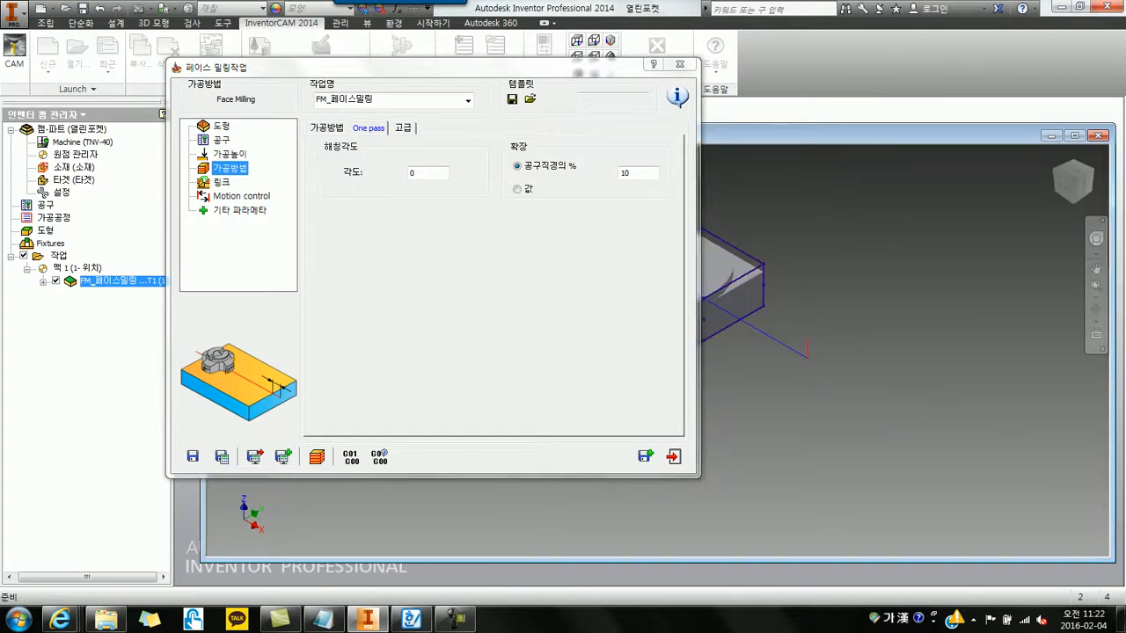
{"action": "left_click_drag", "start_coordinate": [370, 68], "coordinate": [433, 137]}
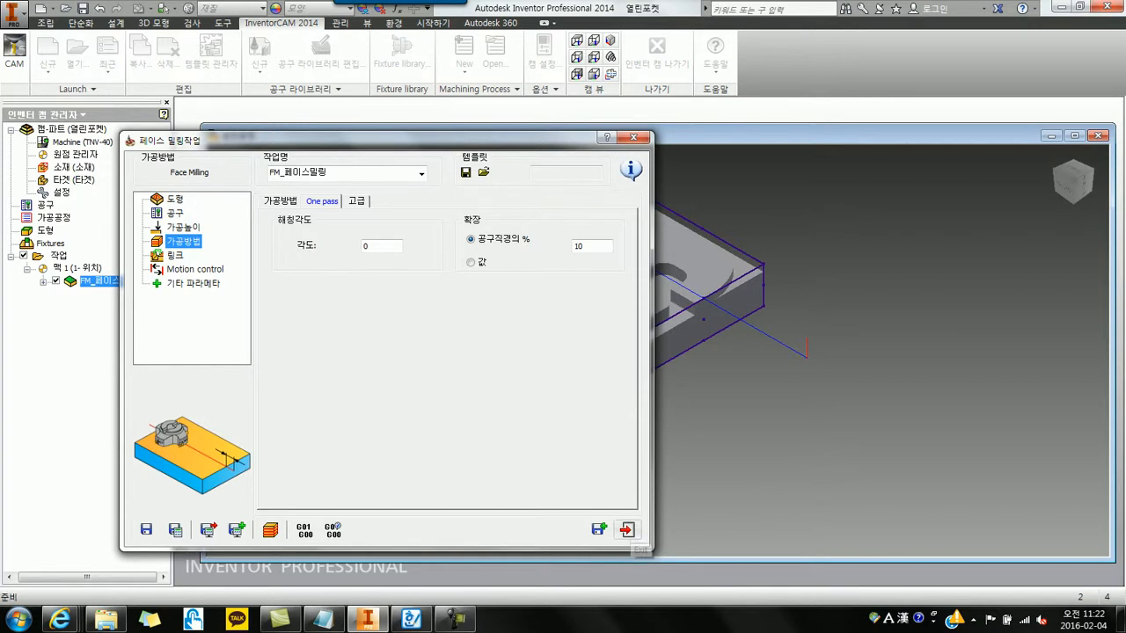
{"action": "left_click", "coordinate": [627, 529]}
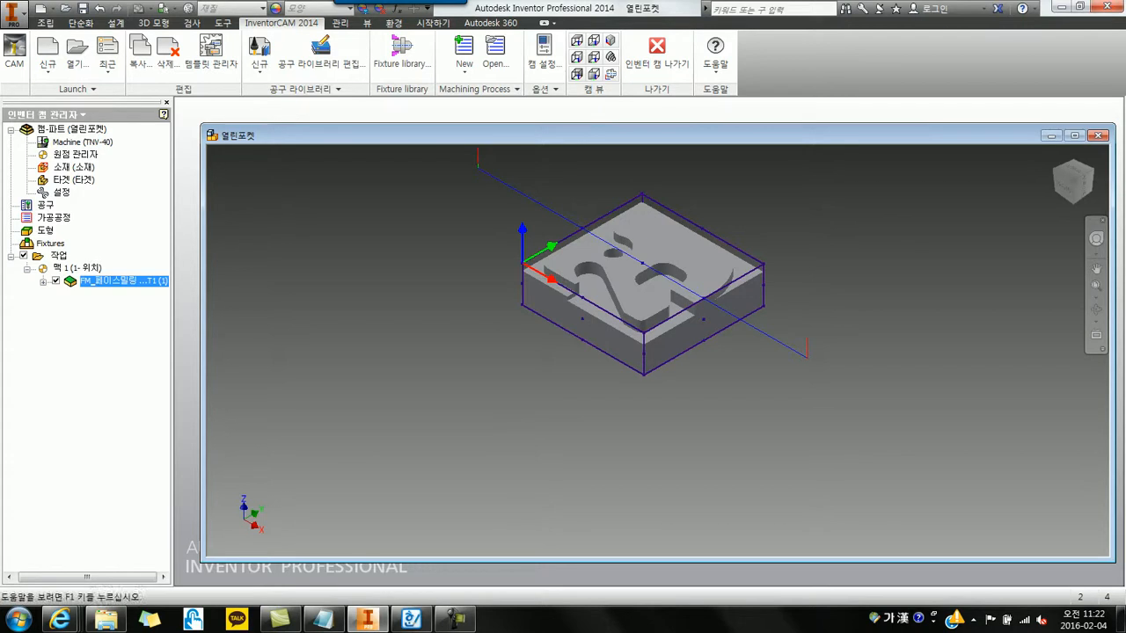
Add a drilling operation (드릴가공) and define its geometry at the centre of the small round hole in the model's top face
{"action": "right_click", "coordinate": [56, 255]}
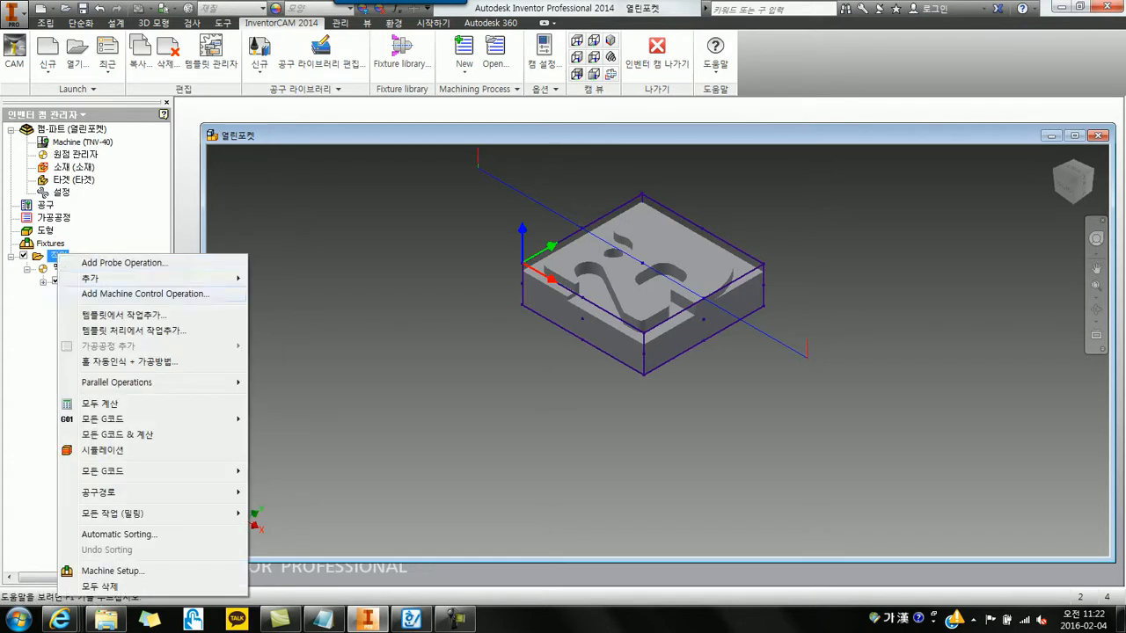
{"action": "mouse_move", "coordinate": [132, 278]}
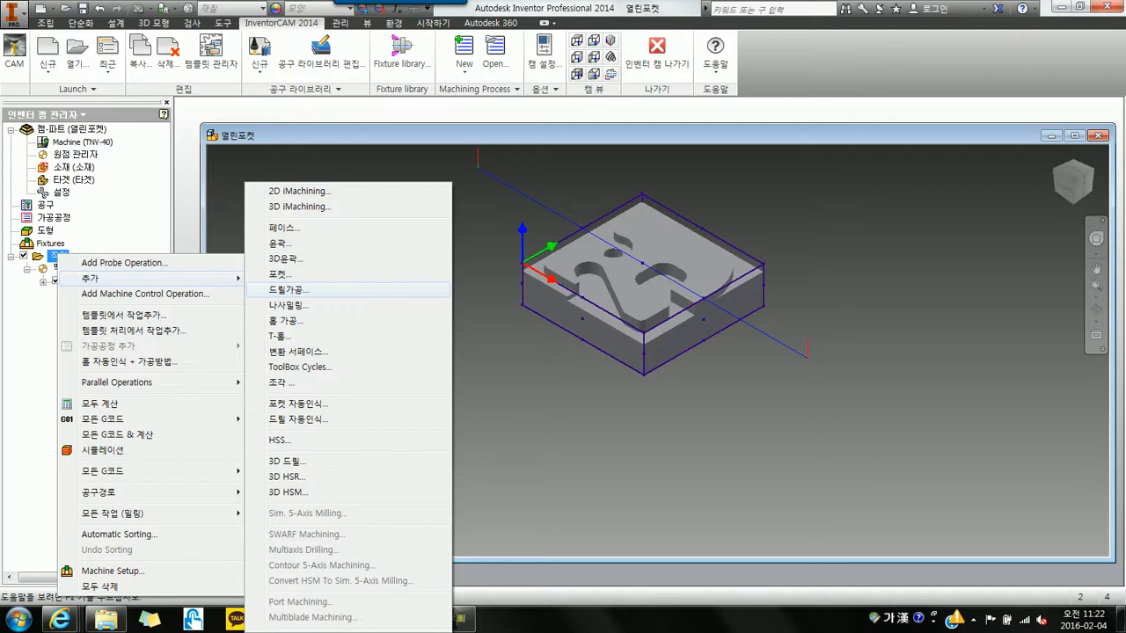
{"action": "left_click", "coordinate": [289, 289]}
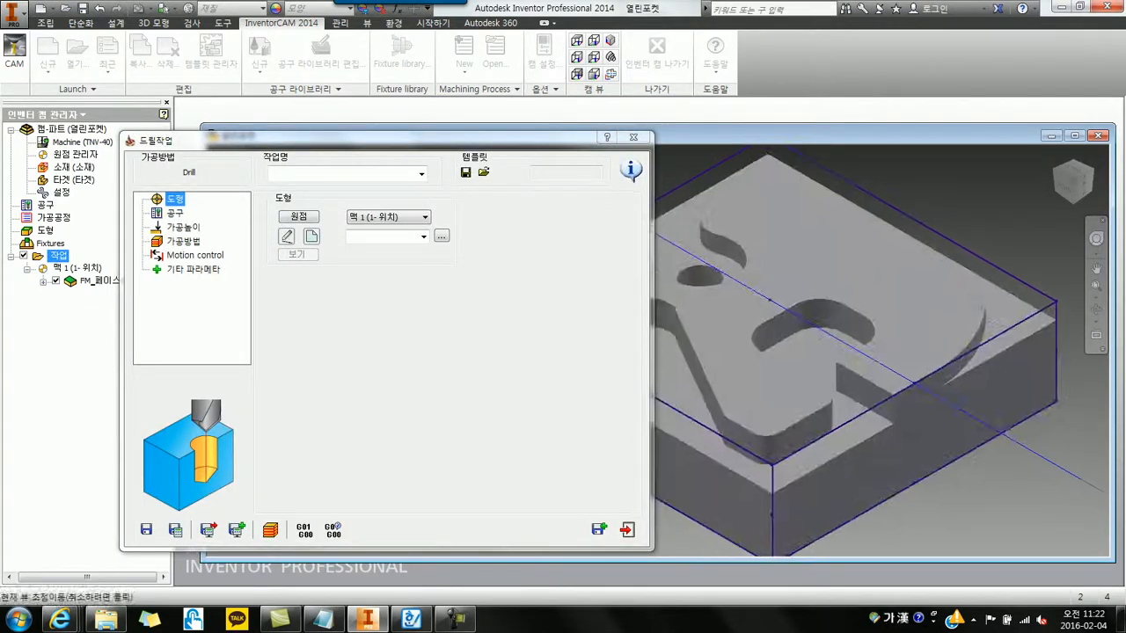
{"action": "left_click_drag", "start_coordinate": [352, 140], "coordinate": [275, 124]}
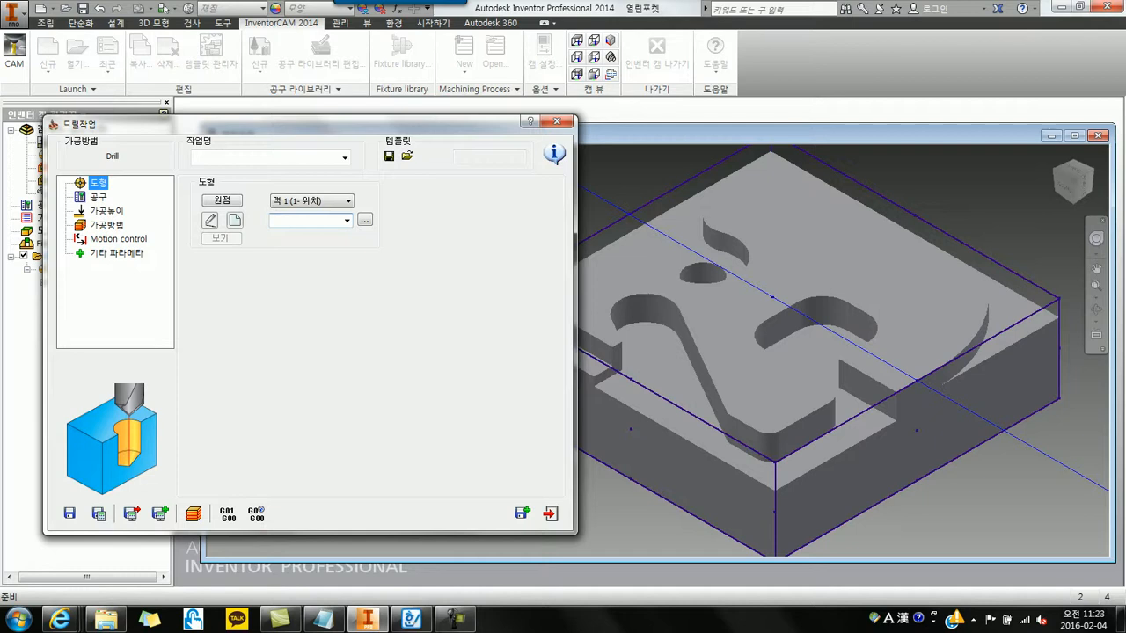
{"action": "left_click", "coordinate": [234, 220]}
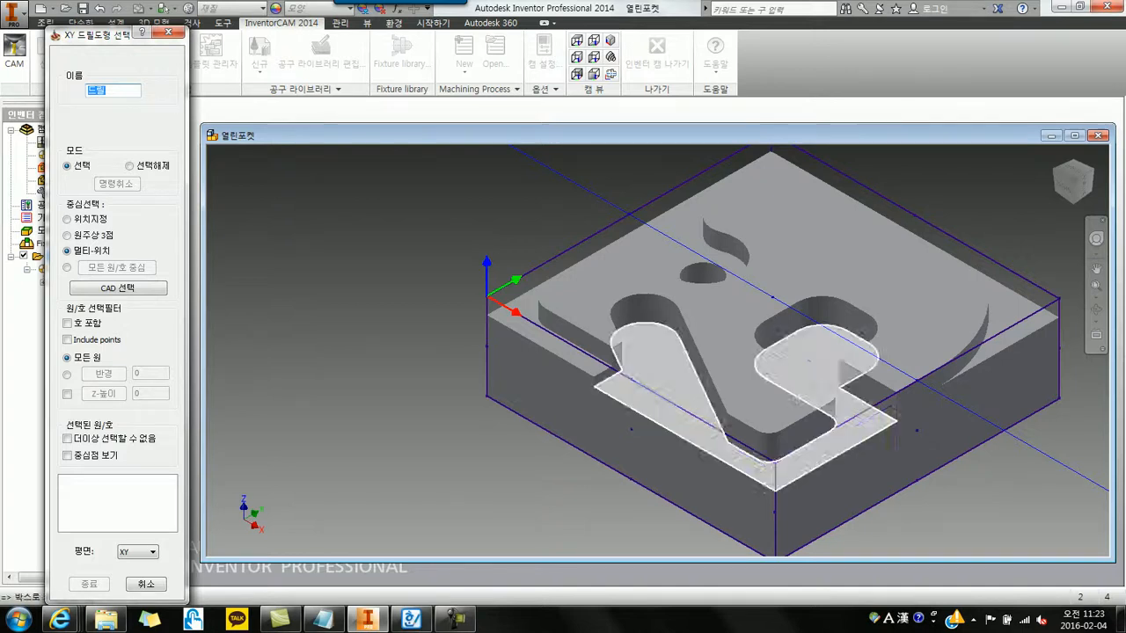
{"action": "left_click", "coordinate": [696, 258]}
{"action": "left_click", "coordinate": [704, 276]}
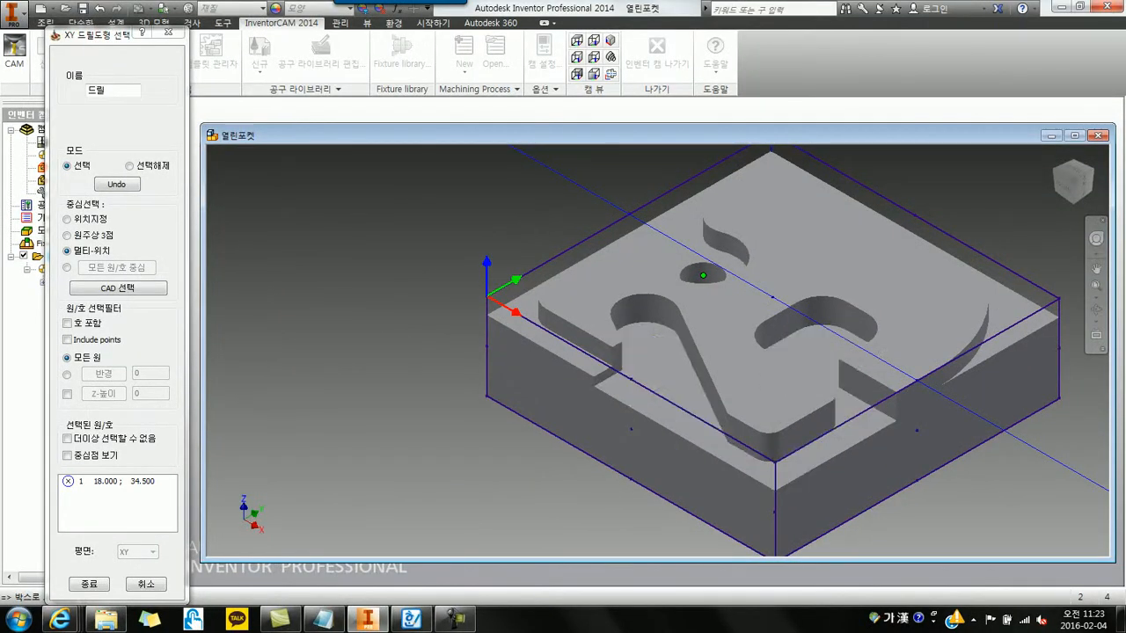
{"action": "left_click", "coordinate": [88, 584]}
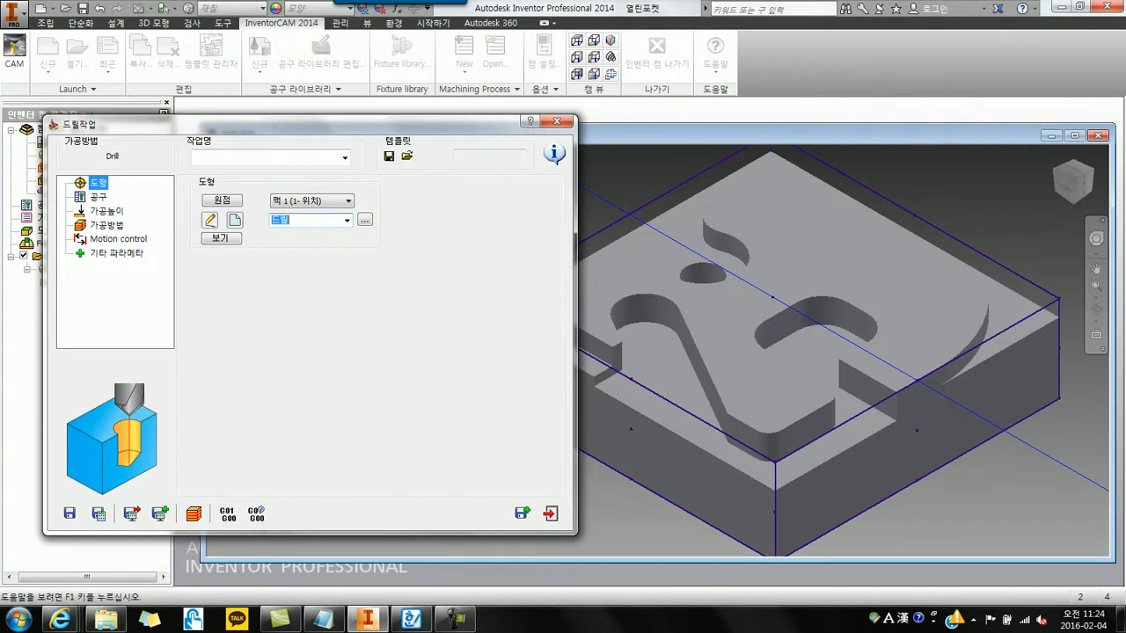
Add a centre drill (센터드릴) as a new tool for the drilling operation and set its tip diameter to 3 mm
{"action": "left_click", "coordinate": [98, 197]}
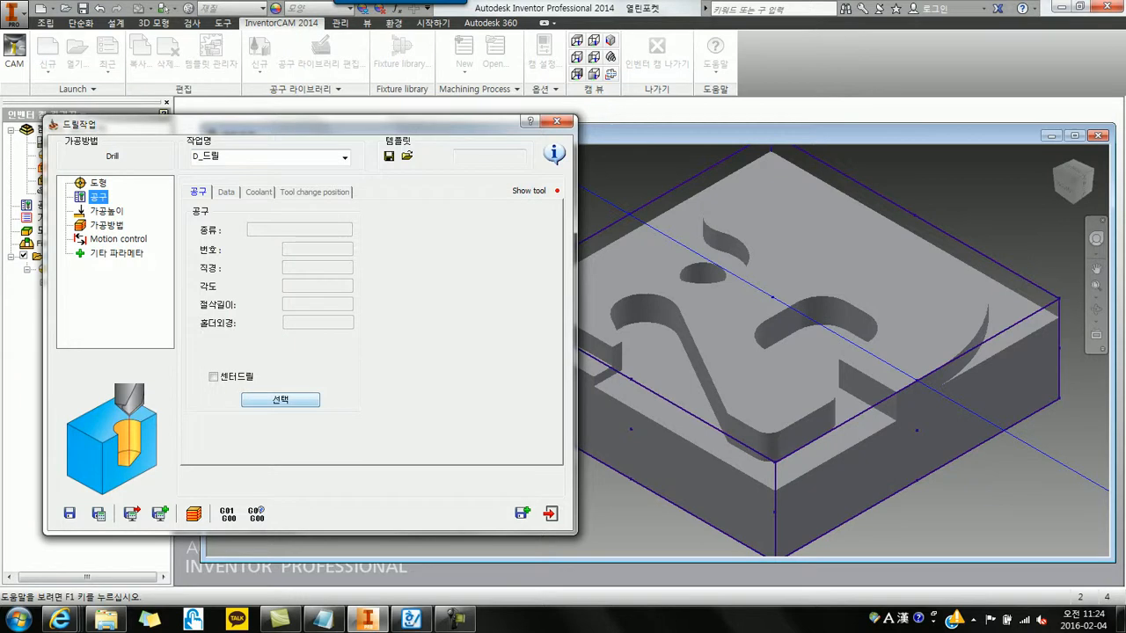
{"action": "left_click", "coordinate": [280, 400]}
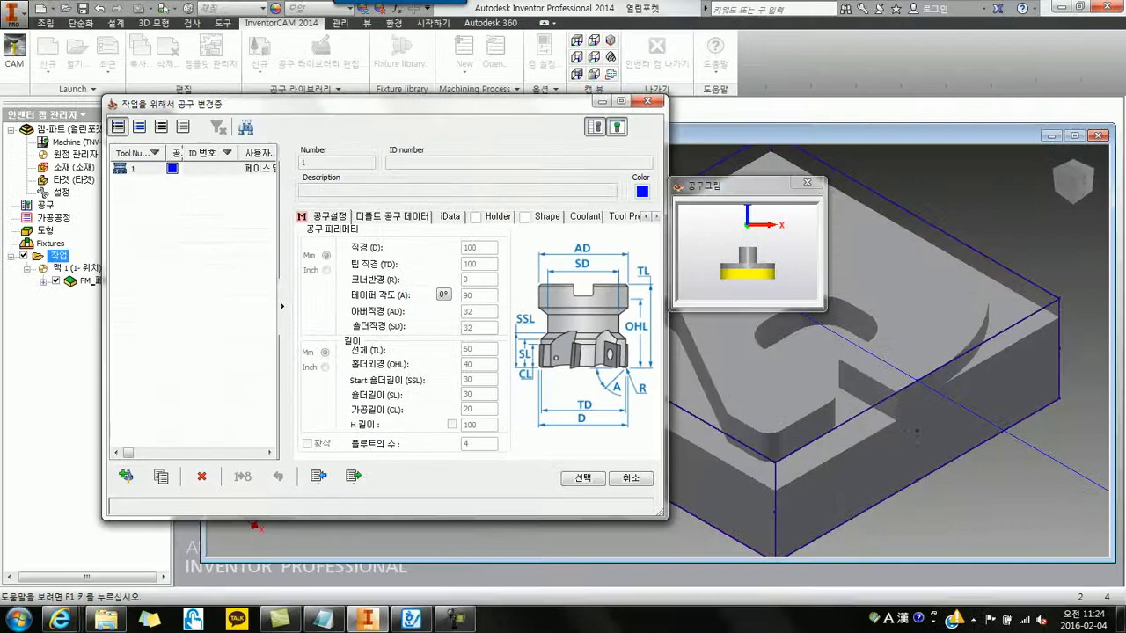
{"action": "left_click", "coordinate": [125, 476]}
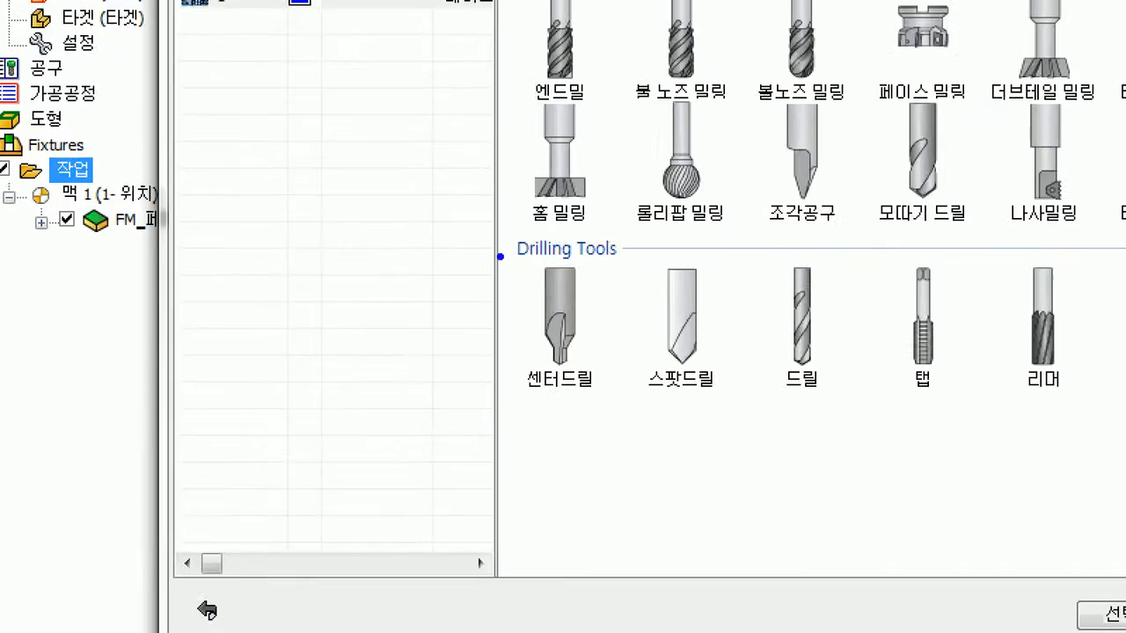
{"action": "left_click_drag", "start_coordinate": [272, 299], "coordinate": [333, 377], "text": "ctrl"}
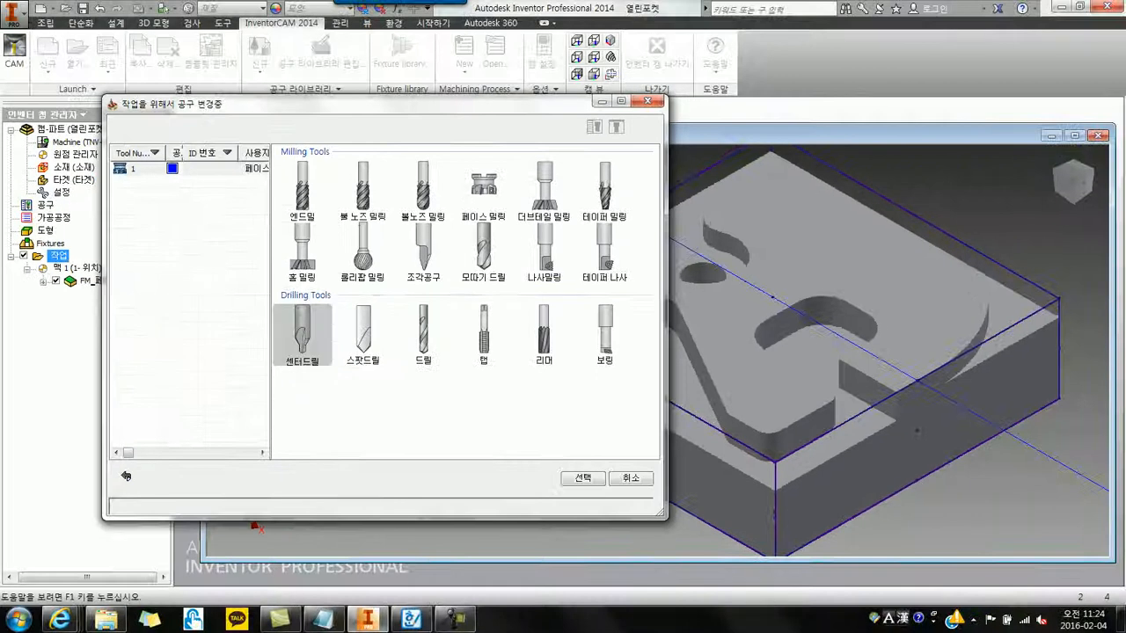
{"action": "left_click", "coordinate": [561, 328]}
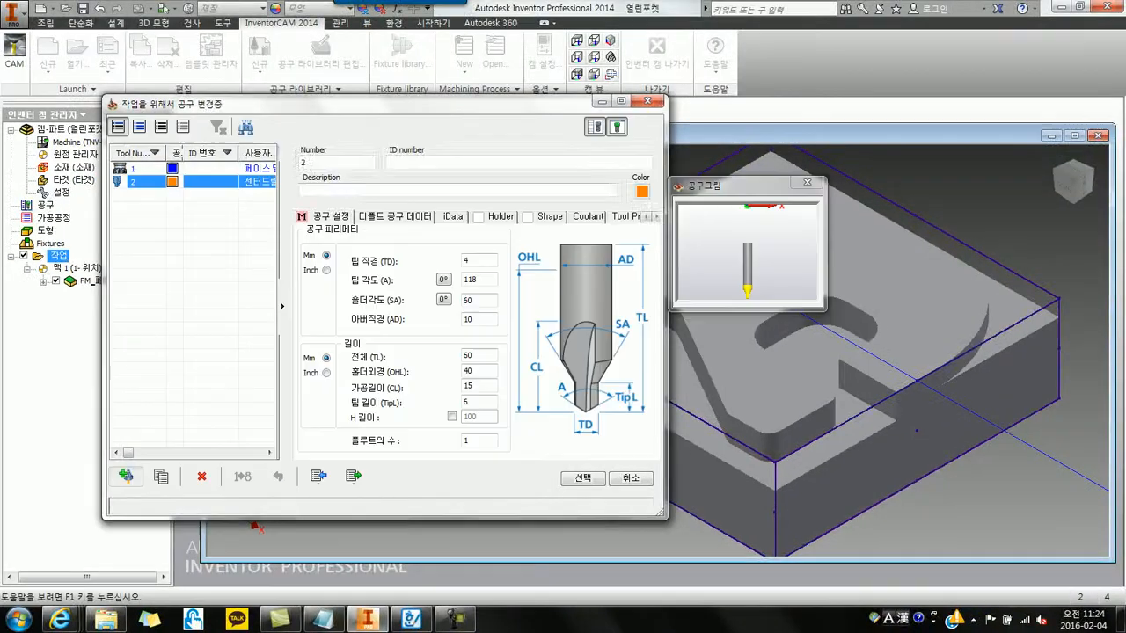
{"action": "double_click", "coordinate": [468, 260]}
{"action": "type", "text": "3"}
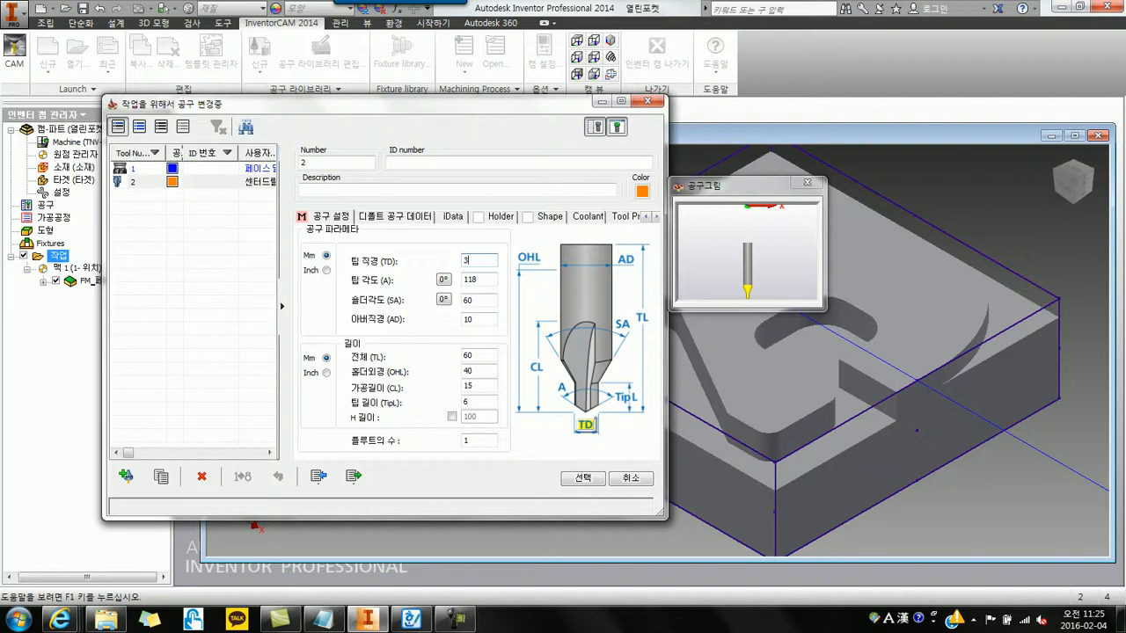
Set the centre drill's Z feed (Z피드) to 80 mm/min and select it as the drilling operation's tool
{"action": "left_click", "coordinate": [395, 216]}
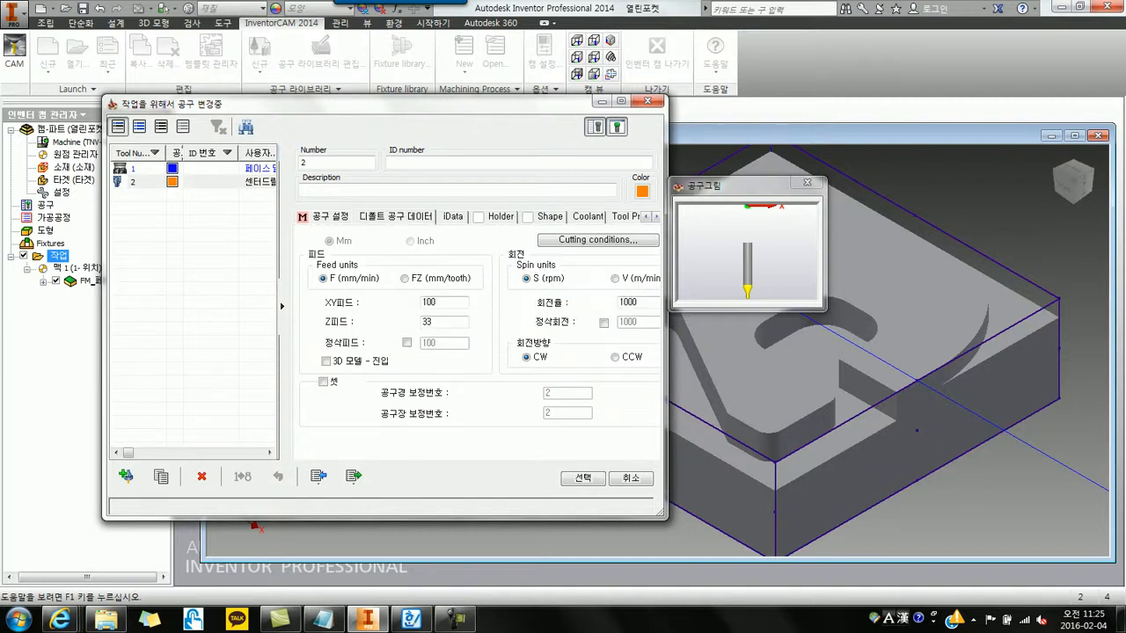
{"action": "double_click", "coordinate": [428, 322]}
{"action": "type", "text": "80"}
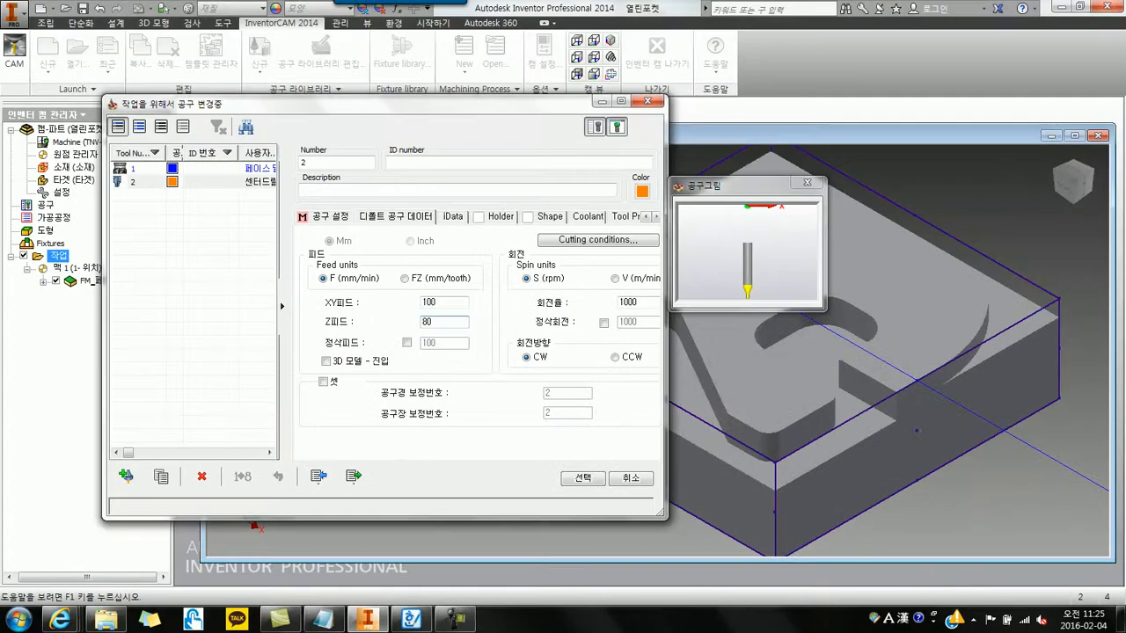
{"action": "left_click", "coordinate": [584, 478]}
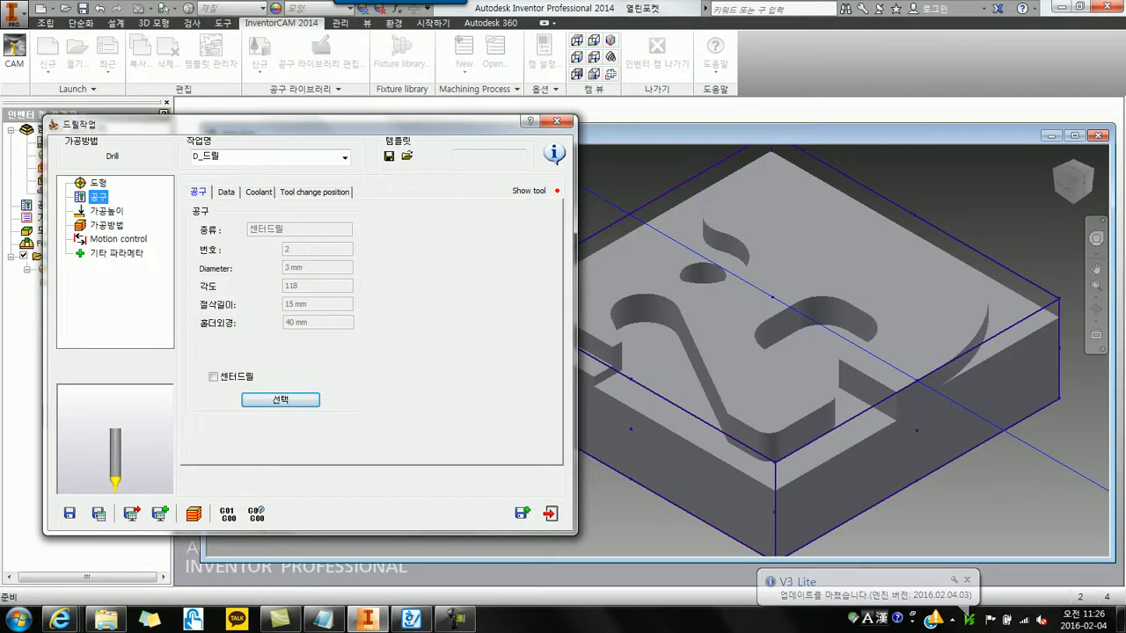
Set the drill depth (드릴깊이) of the centre drilling operation to 3 mm and save the operation
{"action": "left_click", "coordinate": [107, 211]}
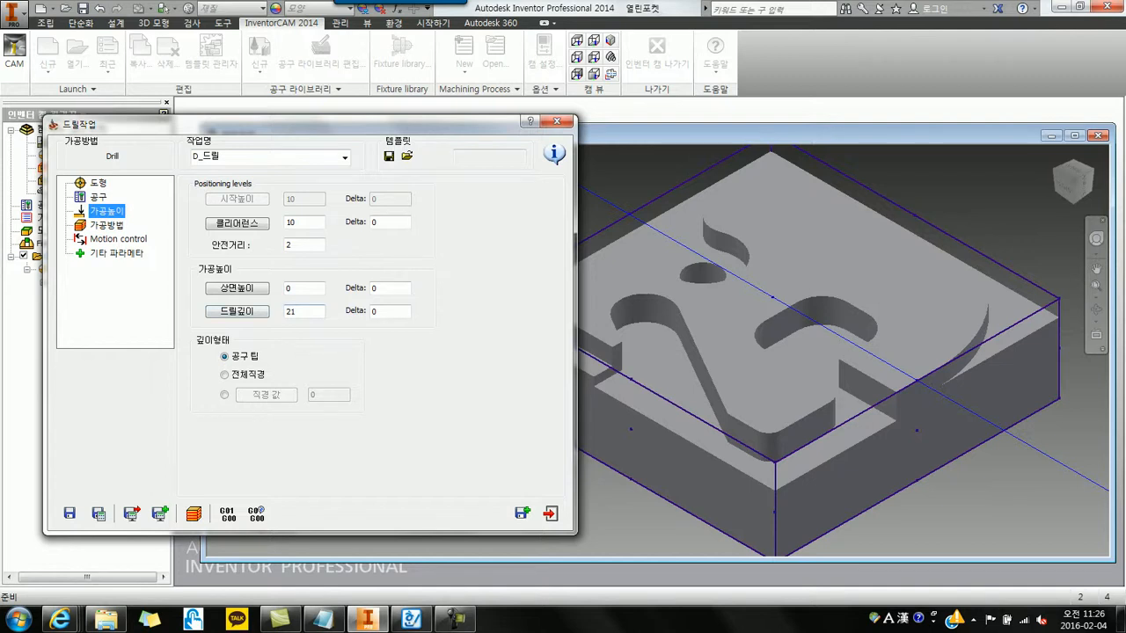
{"action": "double_click", "coordinate": [297, 312]}
{"action": "type", "text": "3"}
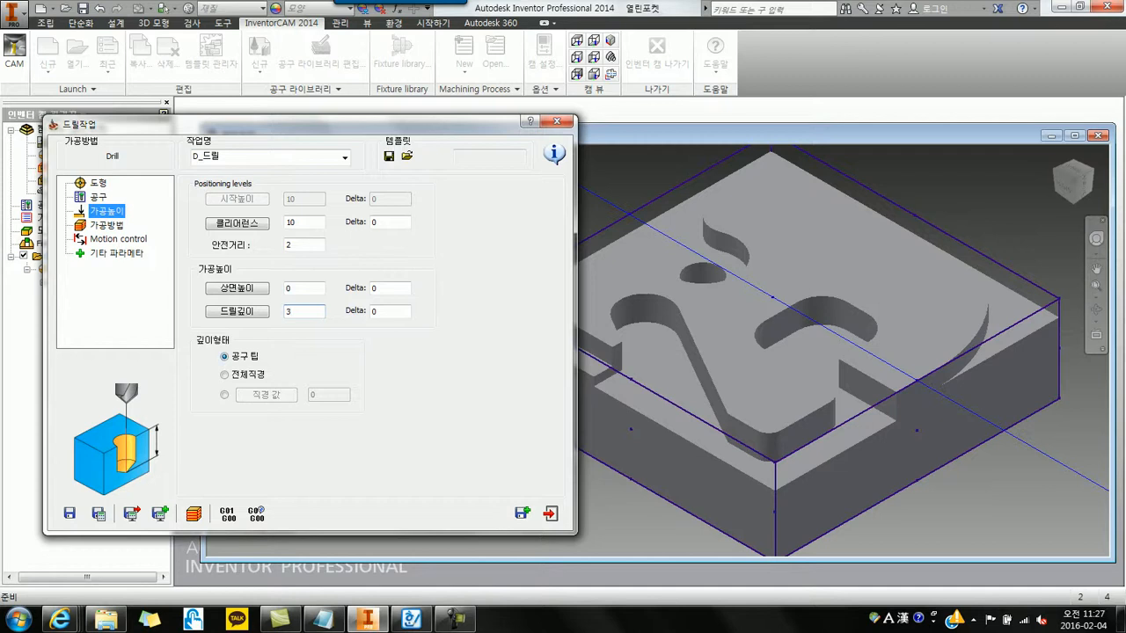
{"action": "left_click", "coordinate": [227, 513]}
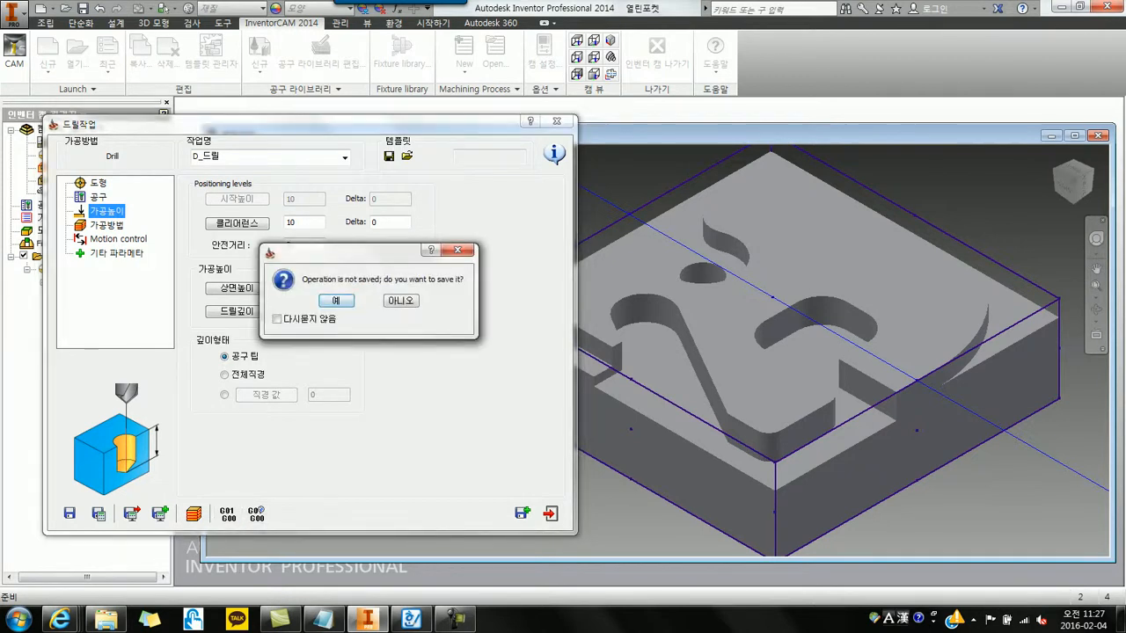
{"action": "left_click", "coordinate": [341, 301]}
{"action": "left_click", "coordinate": [428, 301]}
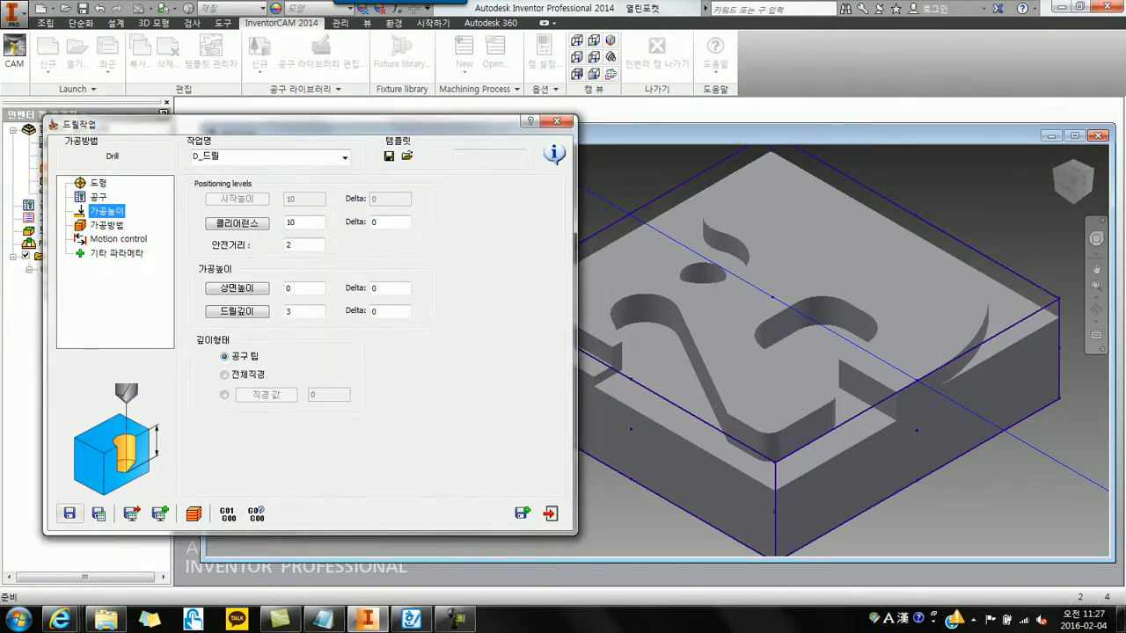
Review the machining method (가공방법) and Motion control settings of the drilling operation, then save and calculate it
{"action": "left_click", "coordinate": [106, 225]}
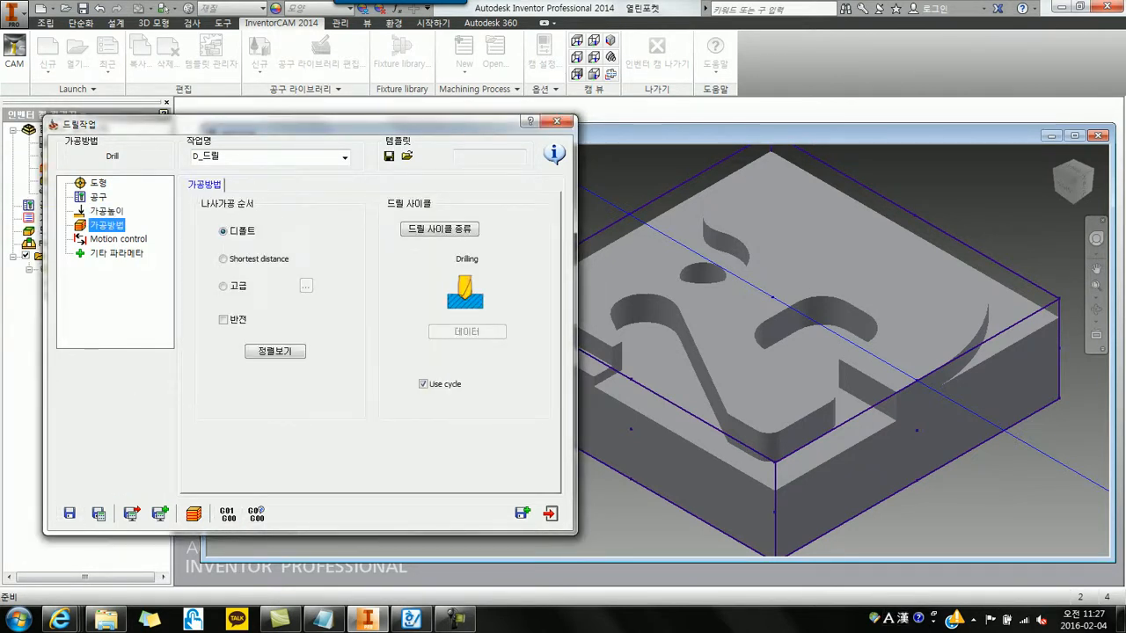
{"action": "left_click", "coordinate": [118, 239]}
{"action": "left_click", "coordinate": [107, 225]}
{"action": "left_click", "coordinate": [106, 211]}
{"action": "left_click", "coordinate": [99, 514]}
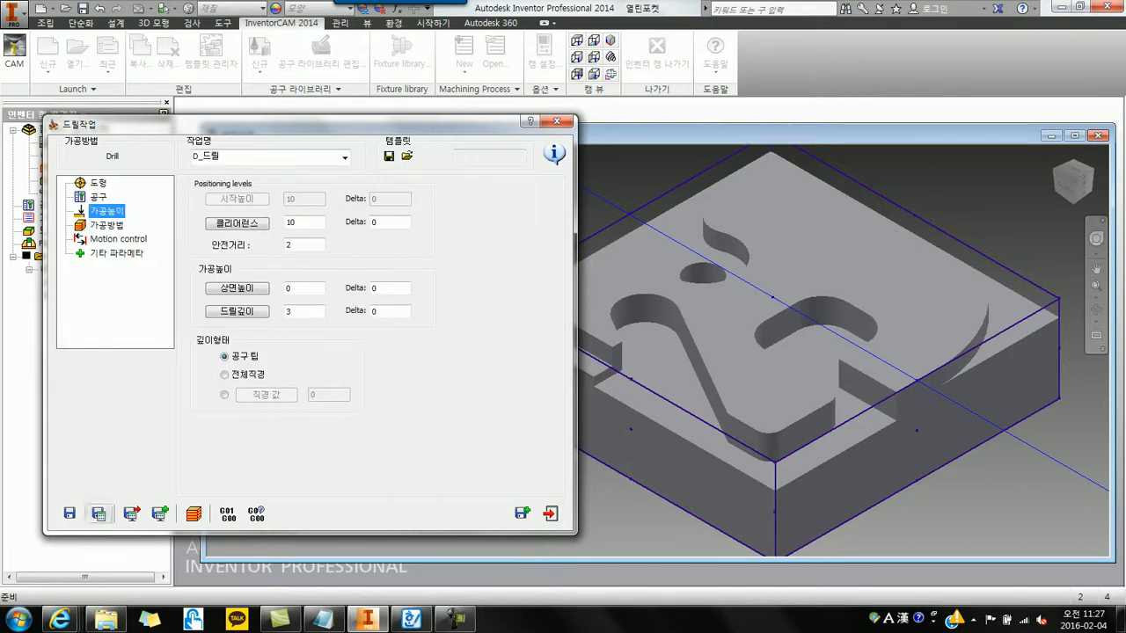
Generate the G-code of the centre drilling operation, check the Z depth in its G81 line and close the file
{"action": "left_click_drag", "start_coordinate": [304, 124], "coordinate": [366, 144]}
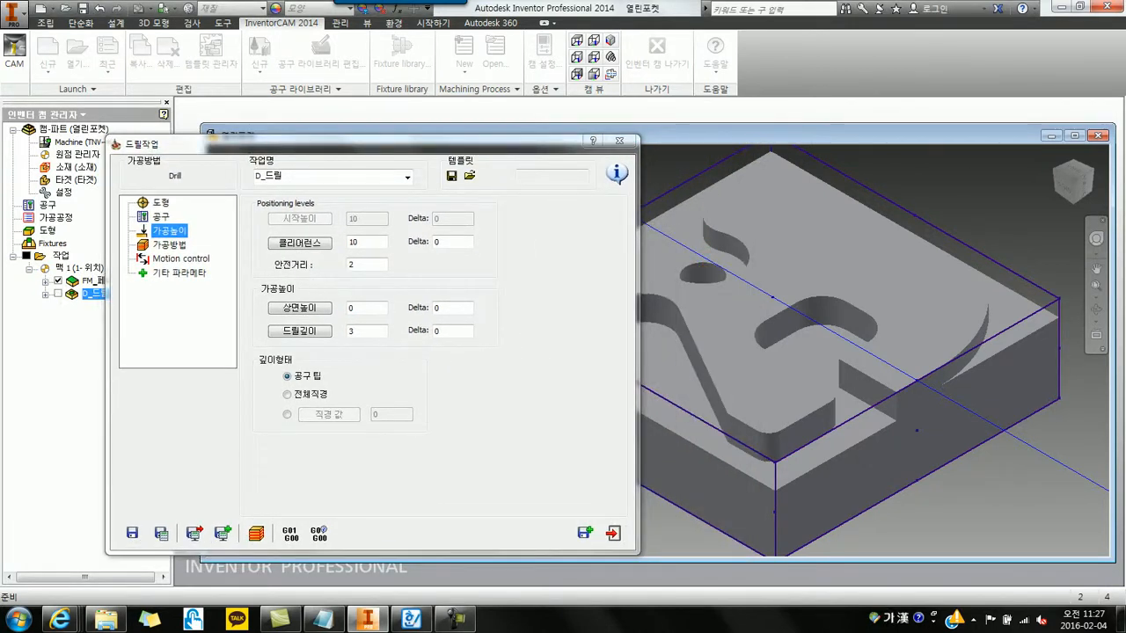
{"action": "left_click", "coordinate": [290, 533]}
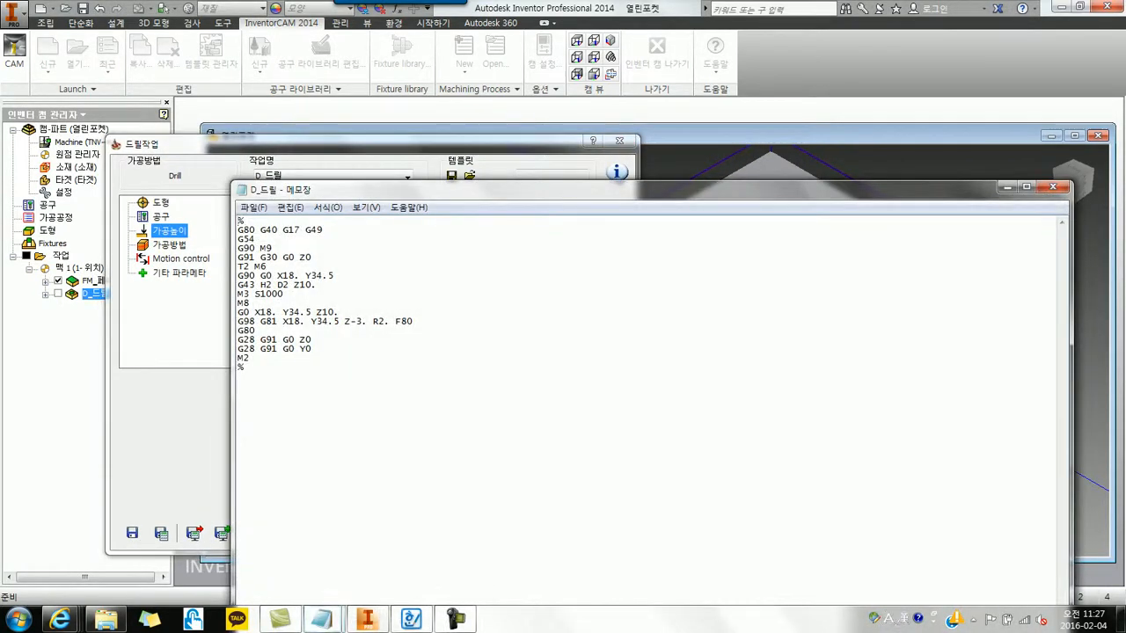
{"action": "left_click_drag", "start_coordinate": [355, 322], "coordinate": [362, 322]}
{"action": "left_click", "coordinate": [482, 148]}
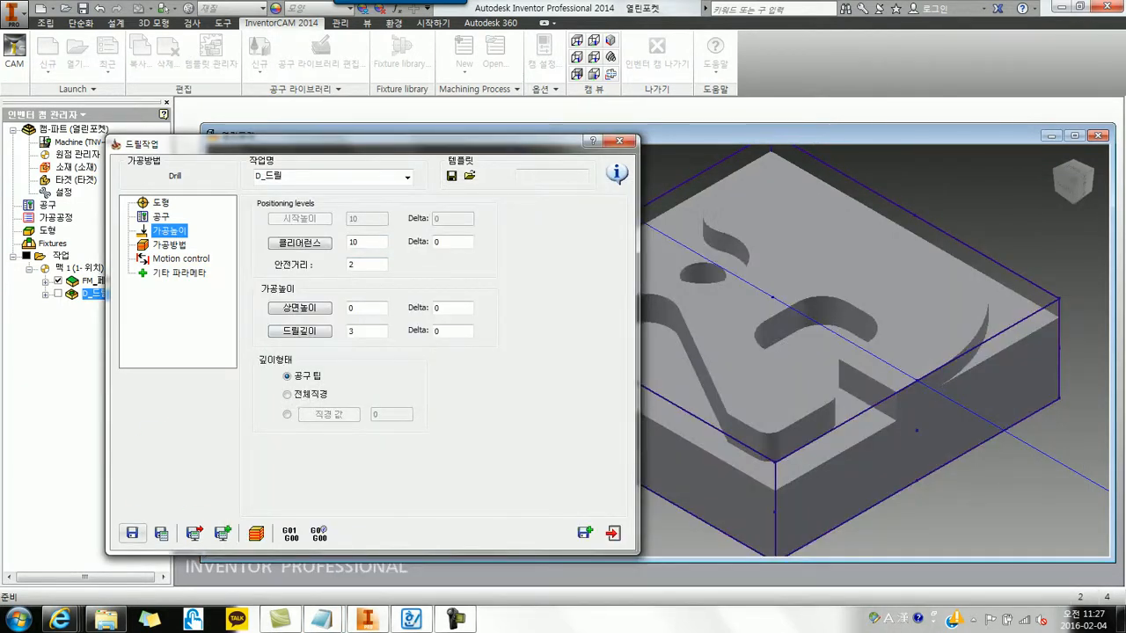
Try the full-diameter (전체직경) depth type, check its Z depth in the generated G-code, and return to tool tip (공구 팁)
{"action": "left_click", "coordinate": [287, 395]}
{"action": "left_click", "coordinate": [291, 533]}
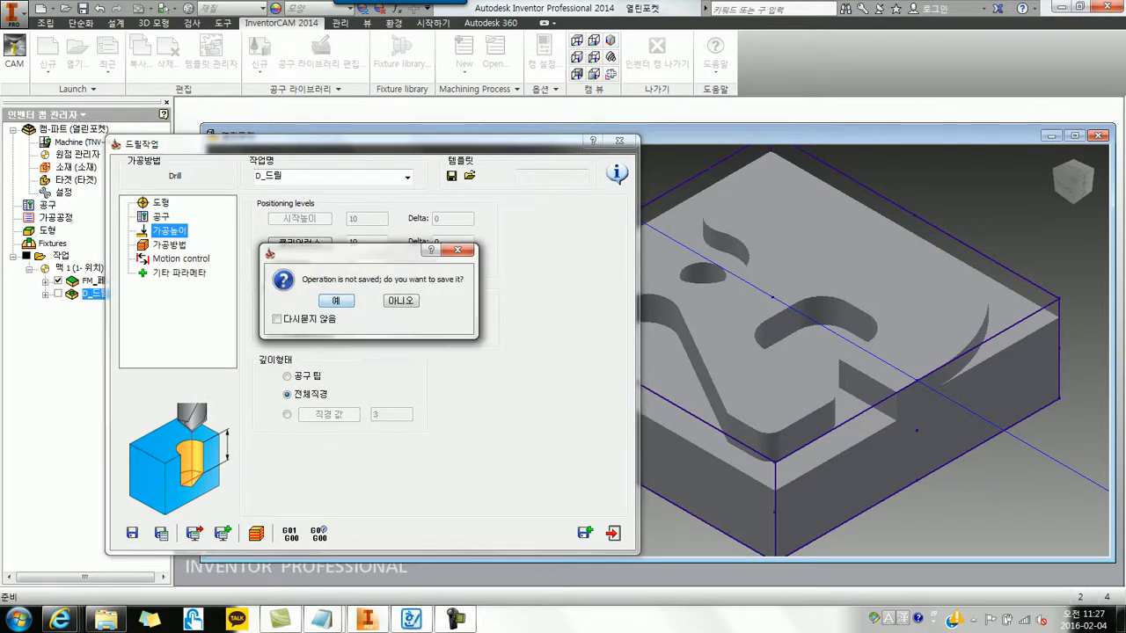
{"action": "left_click", "coordinate": [354, 300]}
{"action": "left_click", "coordinate": [370, 304]}
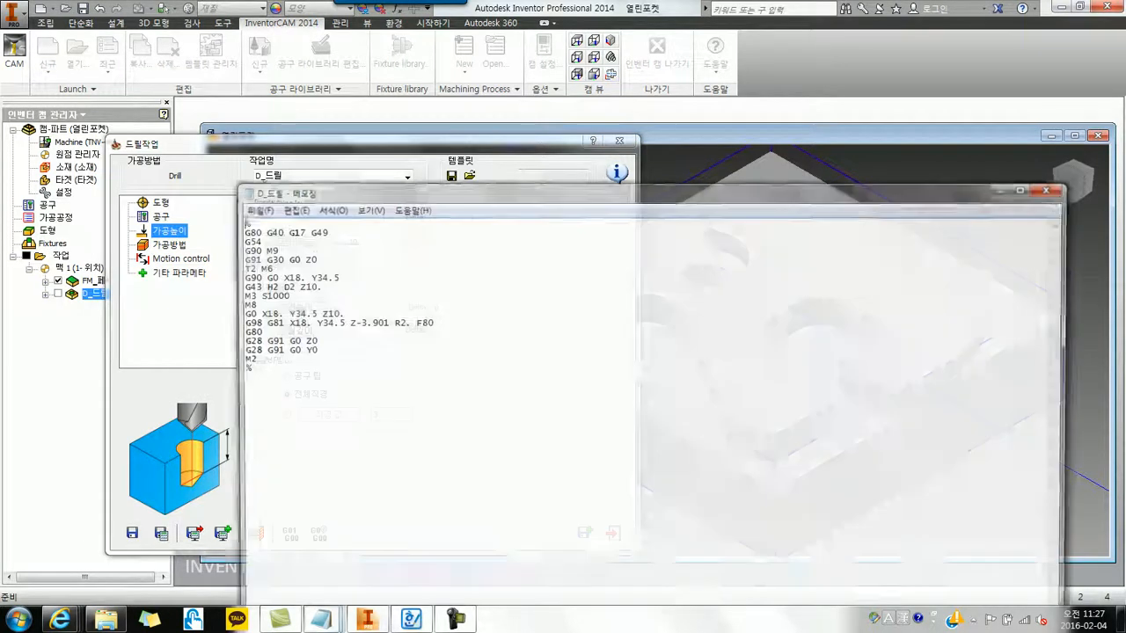
{"action": "left_click_drag", "start_coordinate": [335, 322], "coordinate": [402, 322]}
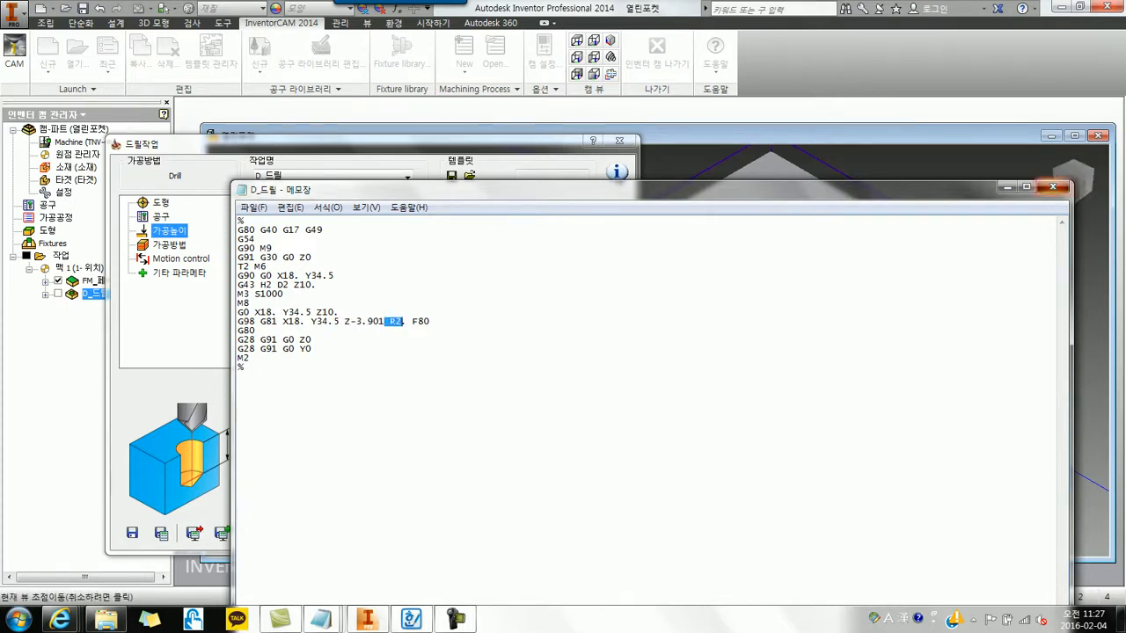
{"action": "left_click", "coordinate": [1052, 187]}
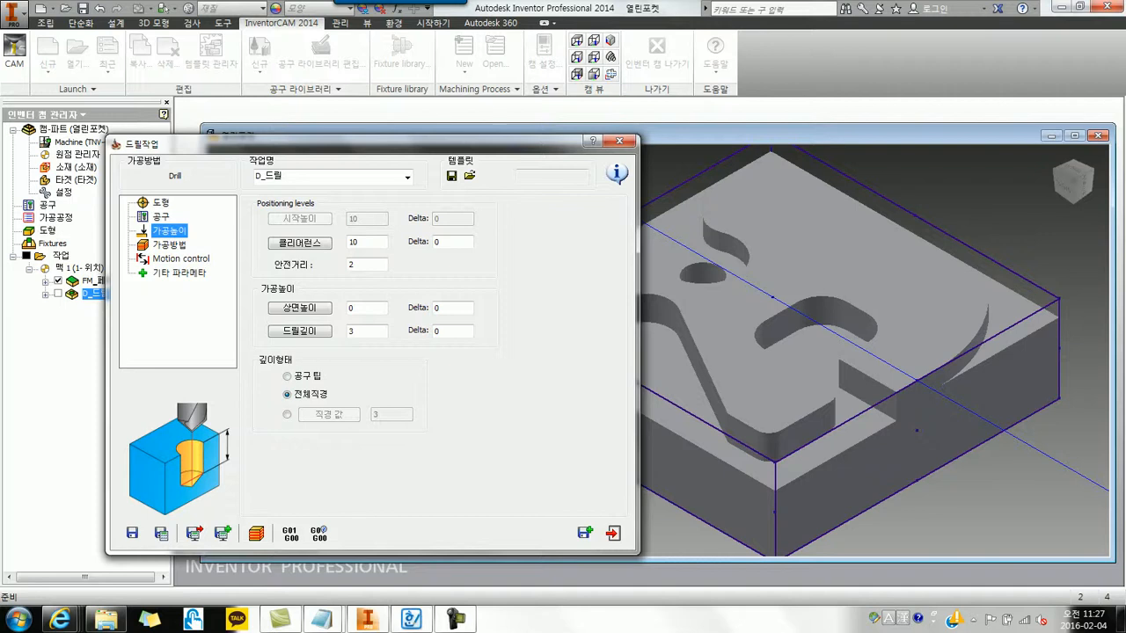
{"action": "left_click", "coordinate": [287, 376]}
Choose Drilling as the drill cycle type (드릴 사이클 종류), then save and calculate the centre drilling operation
{"action": "left_click", "coordinate": [169, 245]}
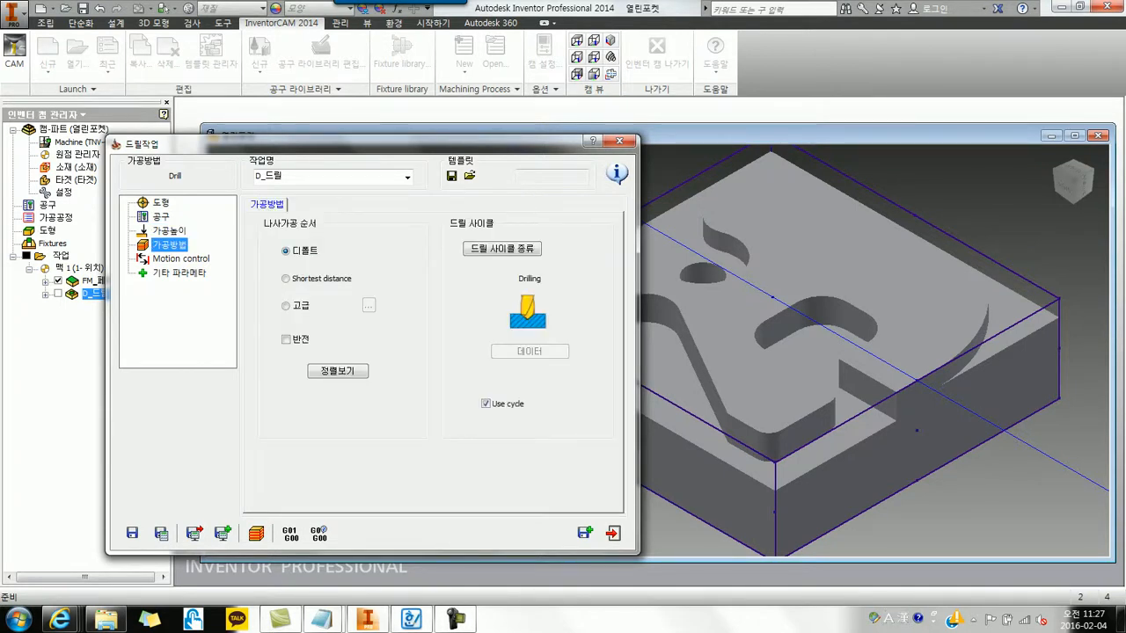
{"action": "left_click", "coordinate": [502, 249]}
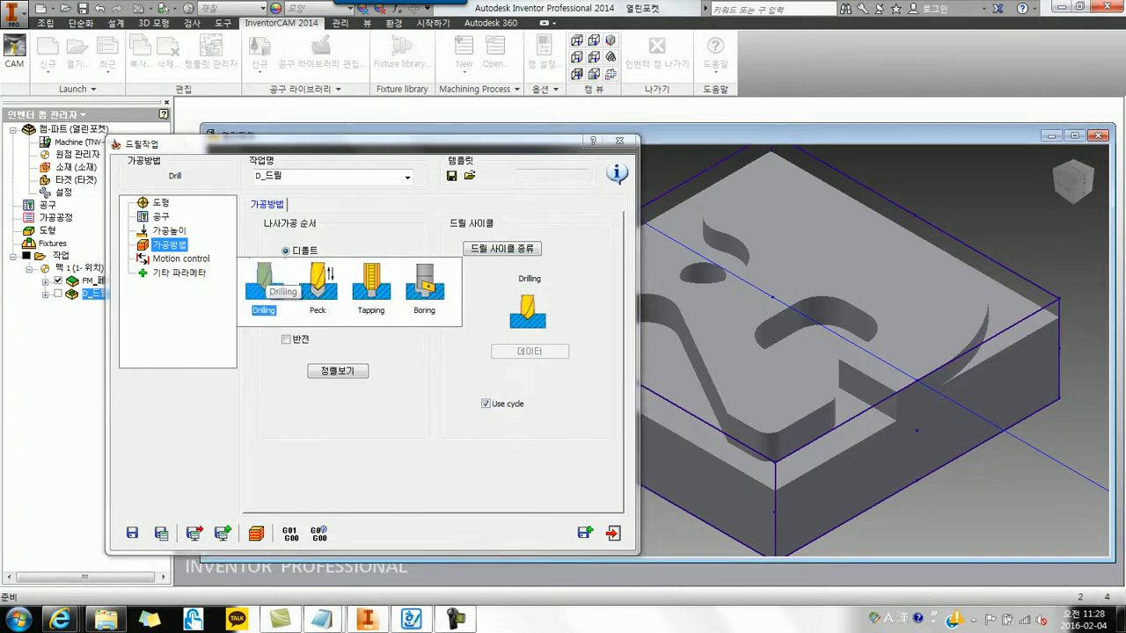
{"action": "left_click", "coordinate": [266, 283]}
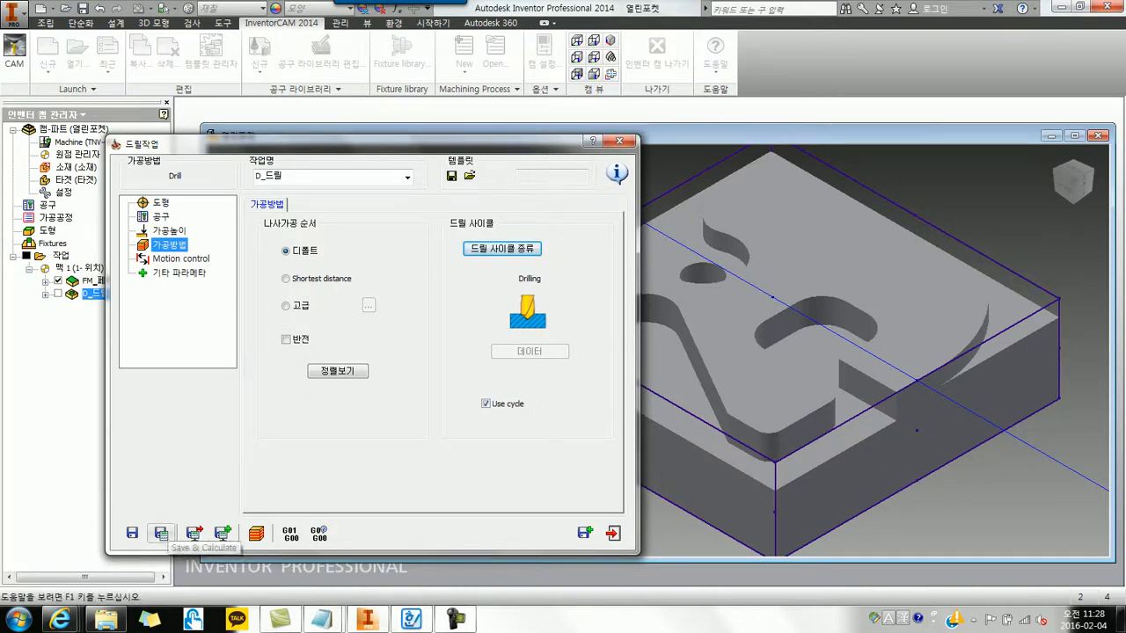
{"action": "left_click", "coordinate": [160, 534]}
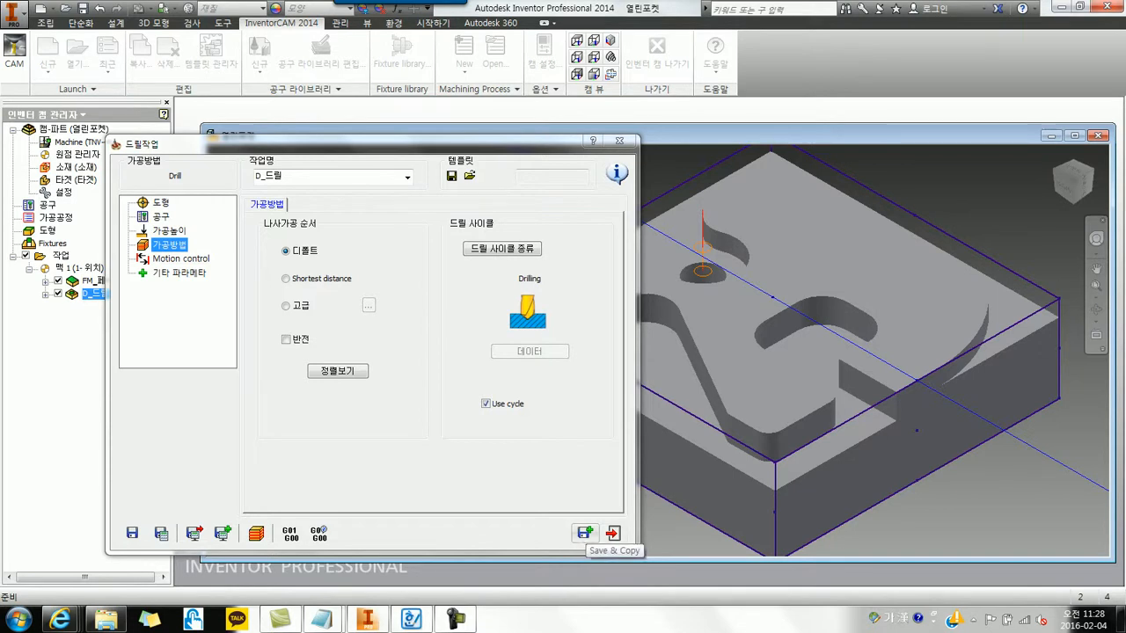
Save and copy the centre drilling operation, then display the copy's drill geometry in the model to check it
{"action": "left_click", "coordinate": [585, 533]}
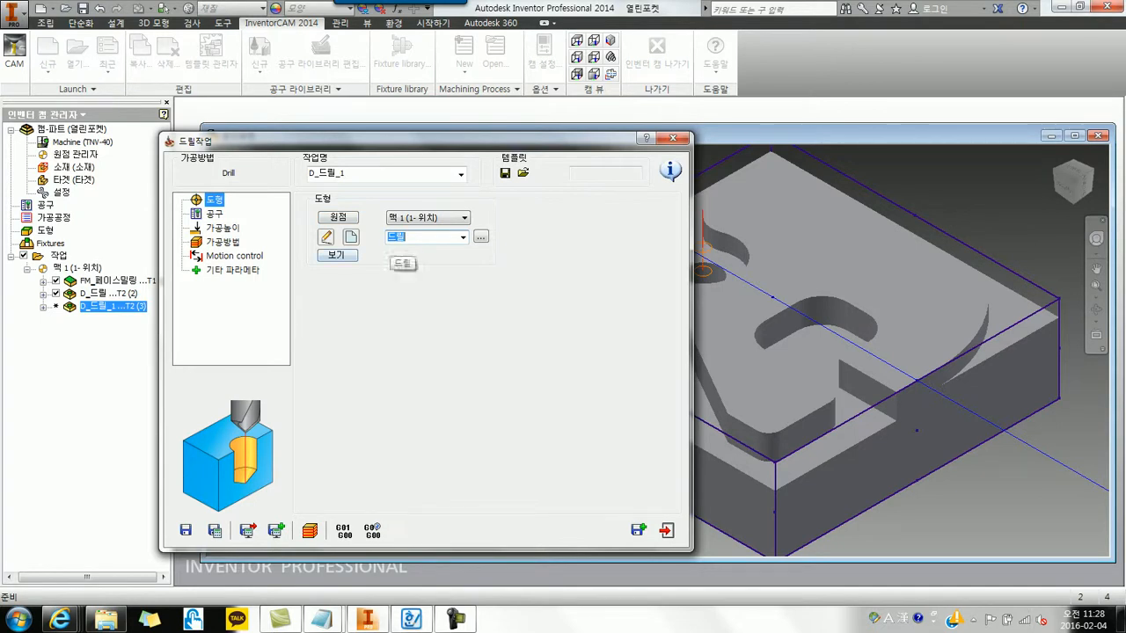
{"action": "left_click_drag", "start_coordinate": [369, 139], "coordinate": [331, 132]}
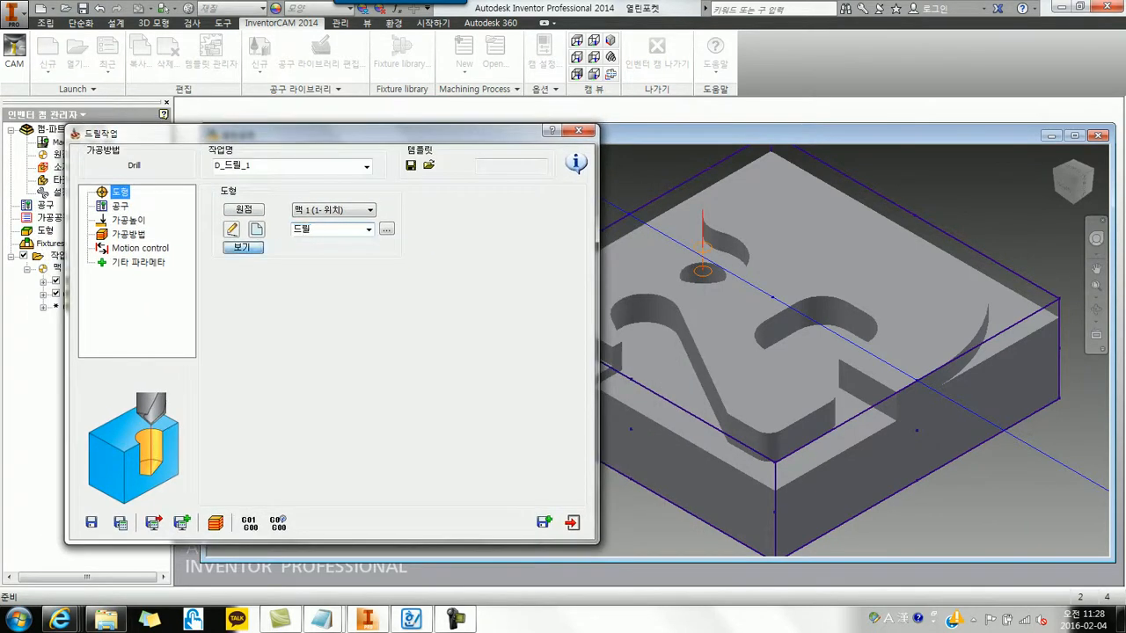
{"action": "left_click", "coordinate": [244, 246]}
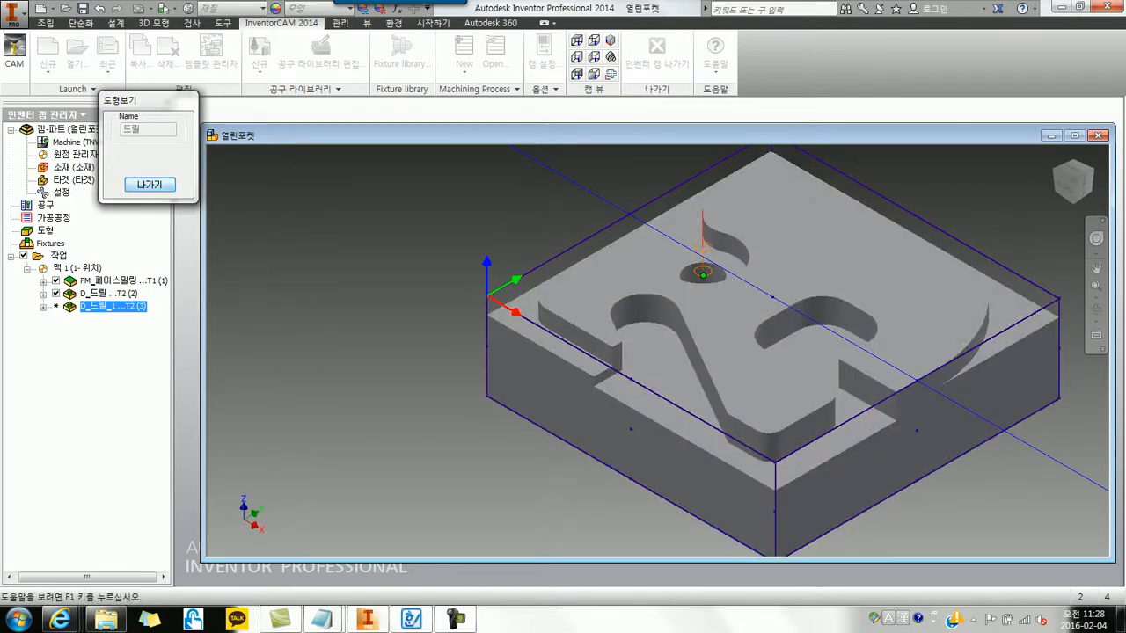
{"action": "left_click", "coordinate": [150, 184]}
Add a drill (드릴) as a new tool for the copied operation and set its diameter to 8 mm
{"action": "left_click", "coordinate": [120, 206]}
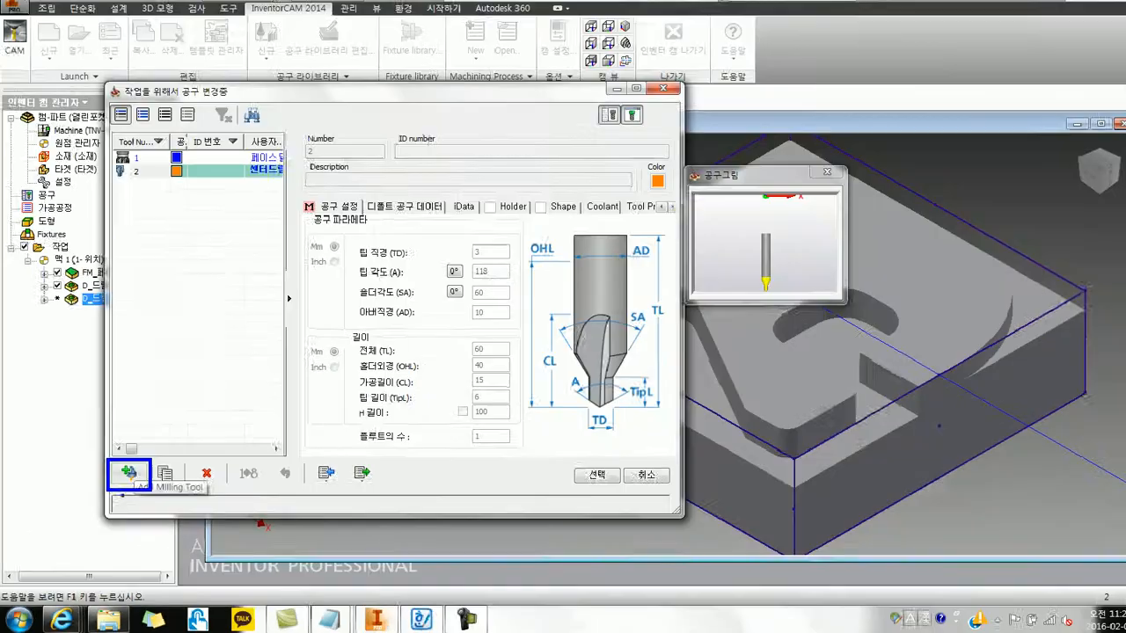
{"action": "left_click", "coordinate": [253, 330]}
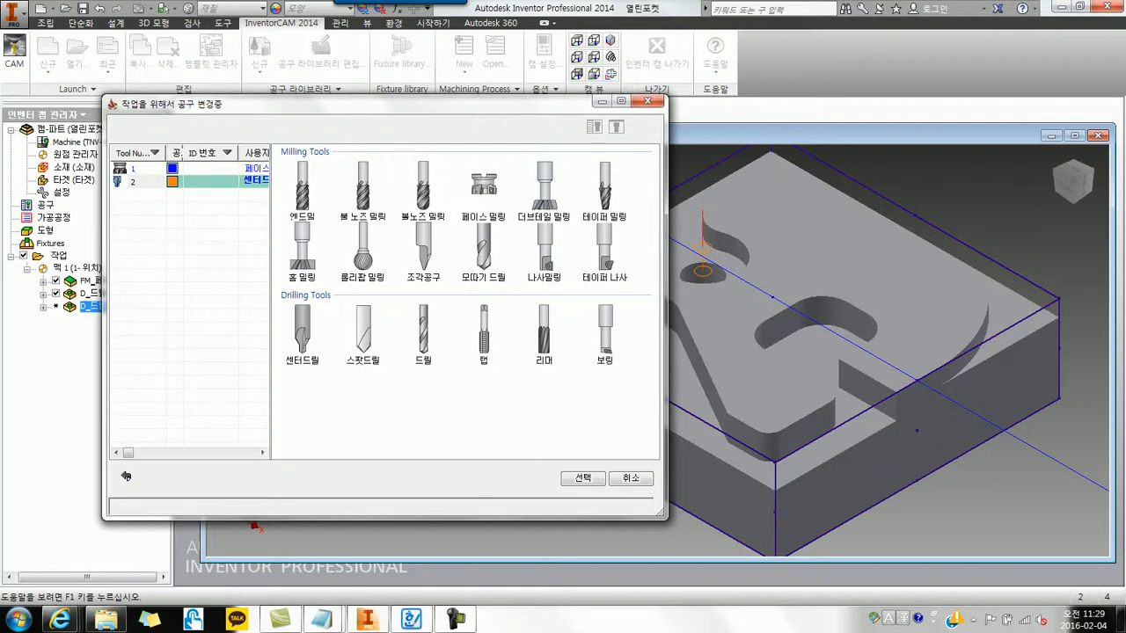
{"action": "left_click", "coordinate": [423, 333]}
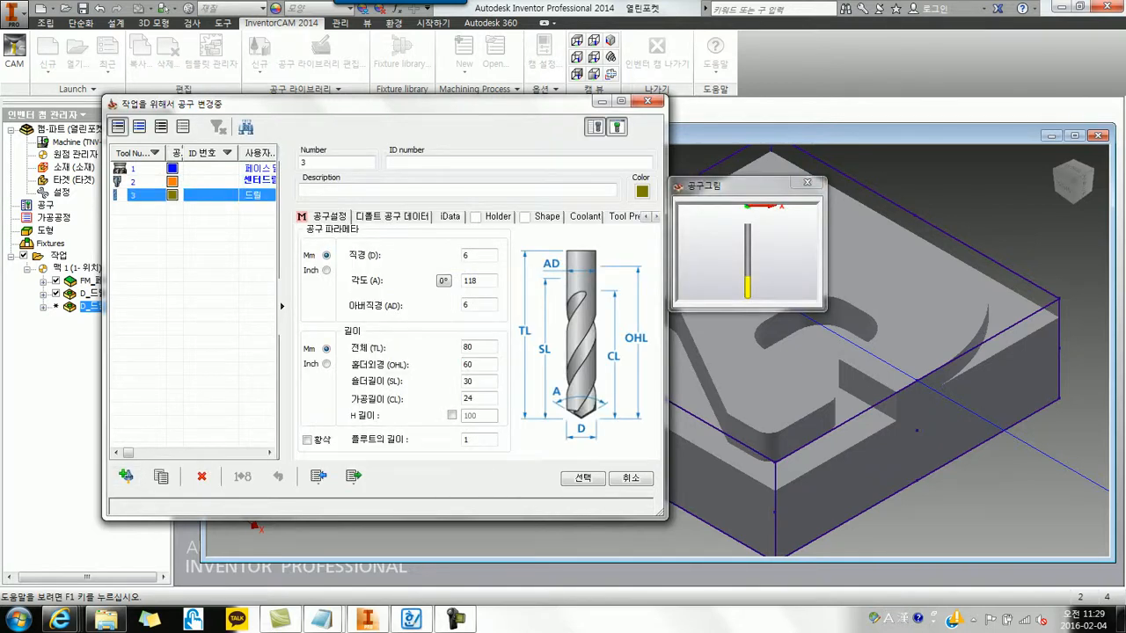
{"action": "double_click", "coordinate": [468, 255]}
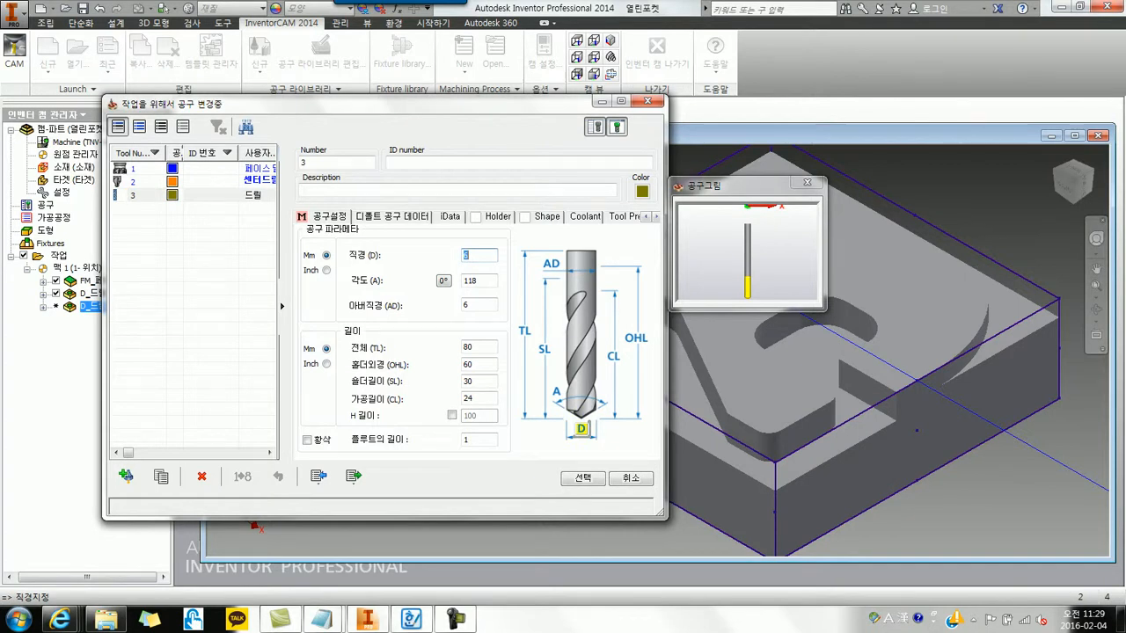
{"action": "type", "text": "8"}
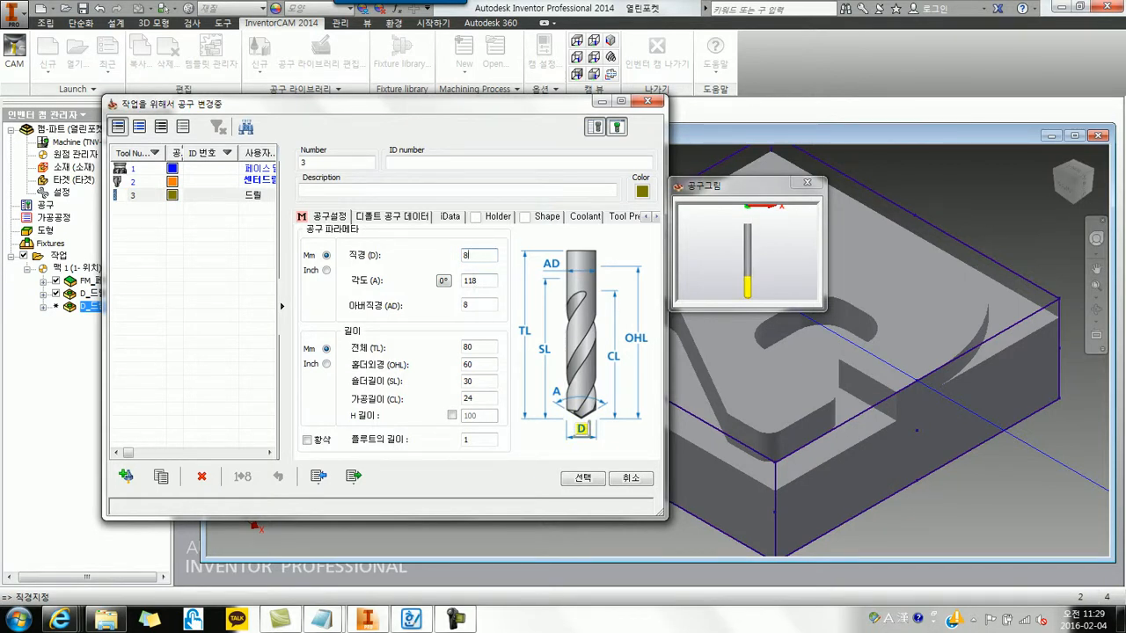
Set the 8 mm drill's Z feed (Z피드) to 80 mm/min and select it as the copied operation's tool
{"action": "left_click", "coordinate": [392, 218]}
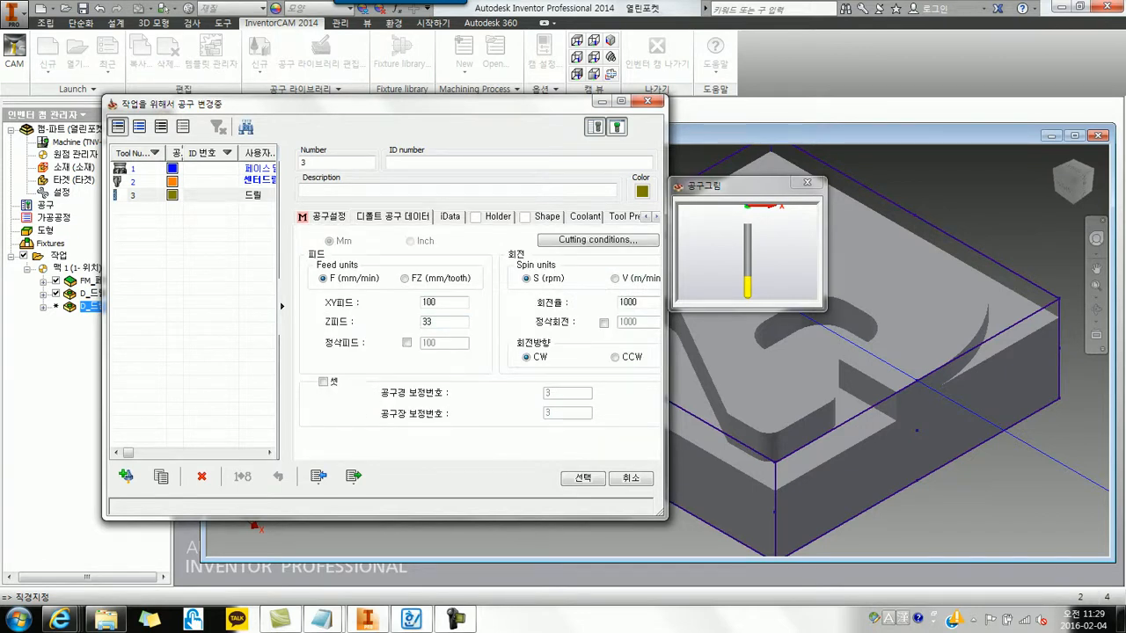
{"action": "double_click", "coordinate": [427, 322]}
{"action": "type", "text": "80"}
{"action": "left_click", "coordinate": [464, 302]}
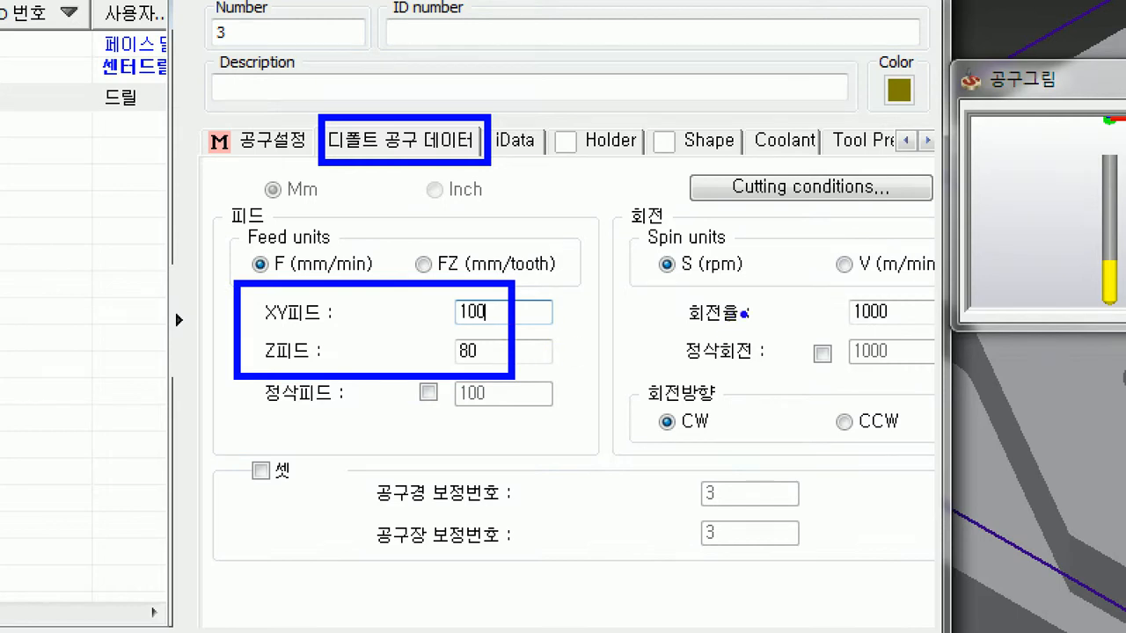
{"action": "left_click_drag", "start_coordinate": [647, 271], "coordinate": [900, 334]}
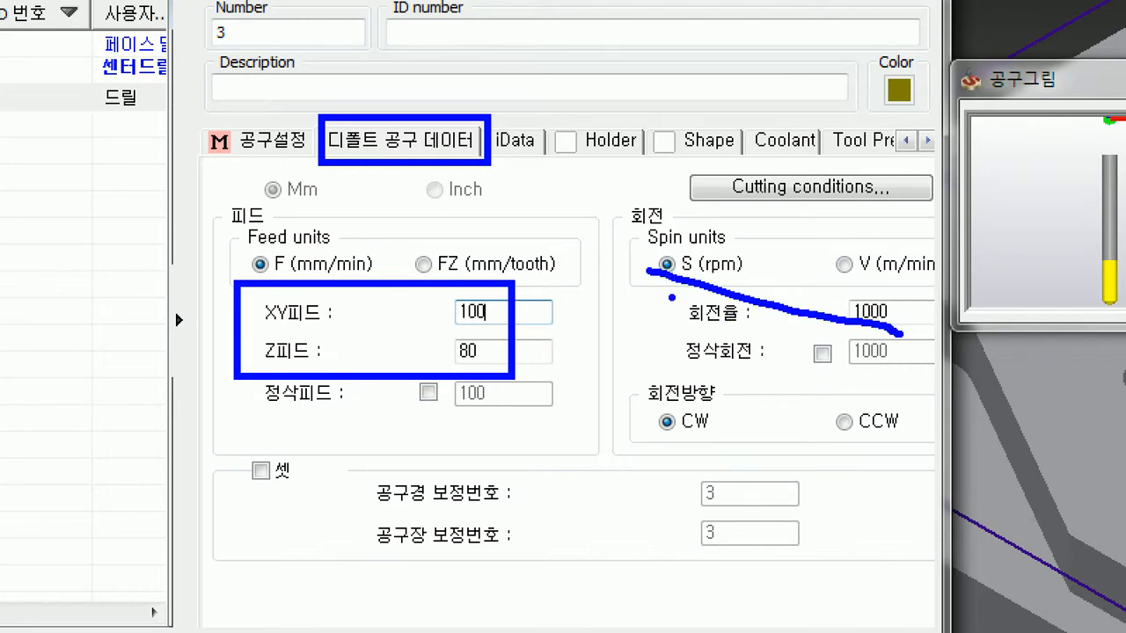
{"action": "key", "text": "ctrl+z"}
{"action": "left_click_drag", "start_coordinate": [618, 276], "coordinate": [930, 358], "text": "ctrl"}
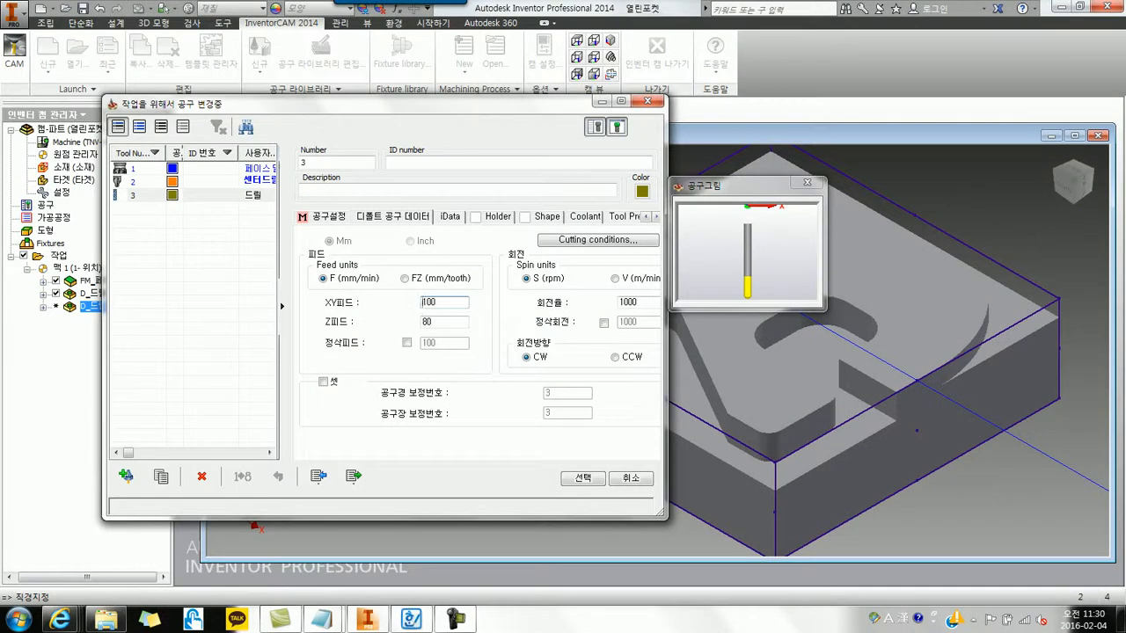
{"action": "key", "text": "Return"}
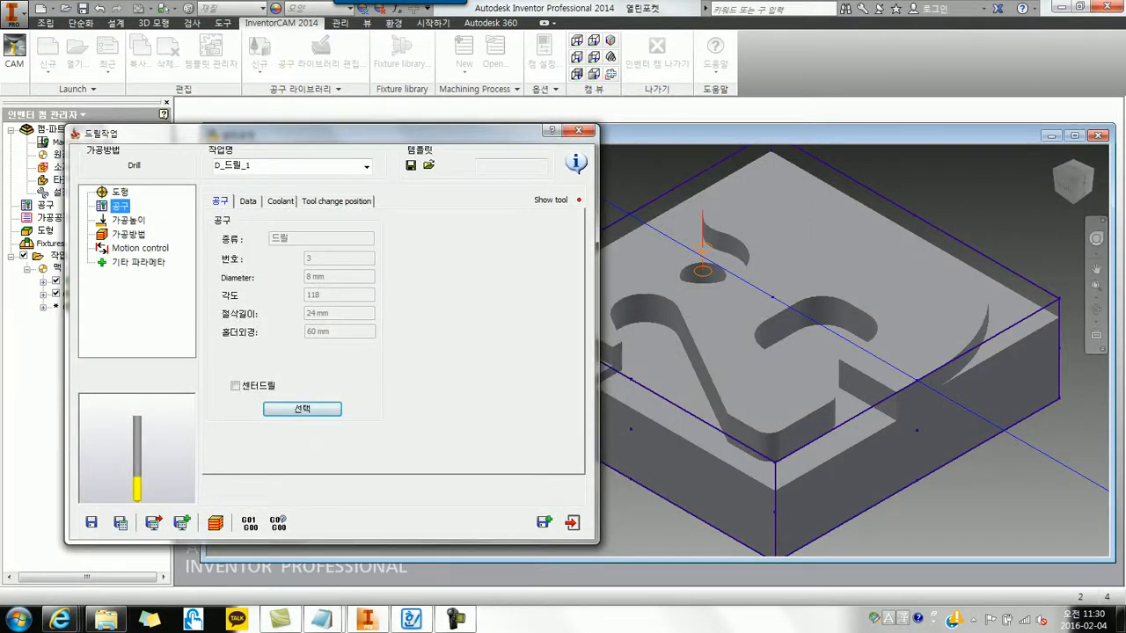
Set the drill depth (드릴깊이) of the copied drilling operation to 21 mm
{"action": "left_click", "coordinate": [128, 221]}
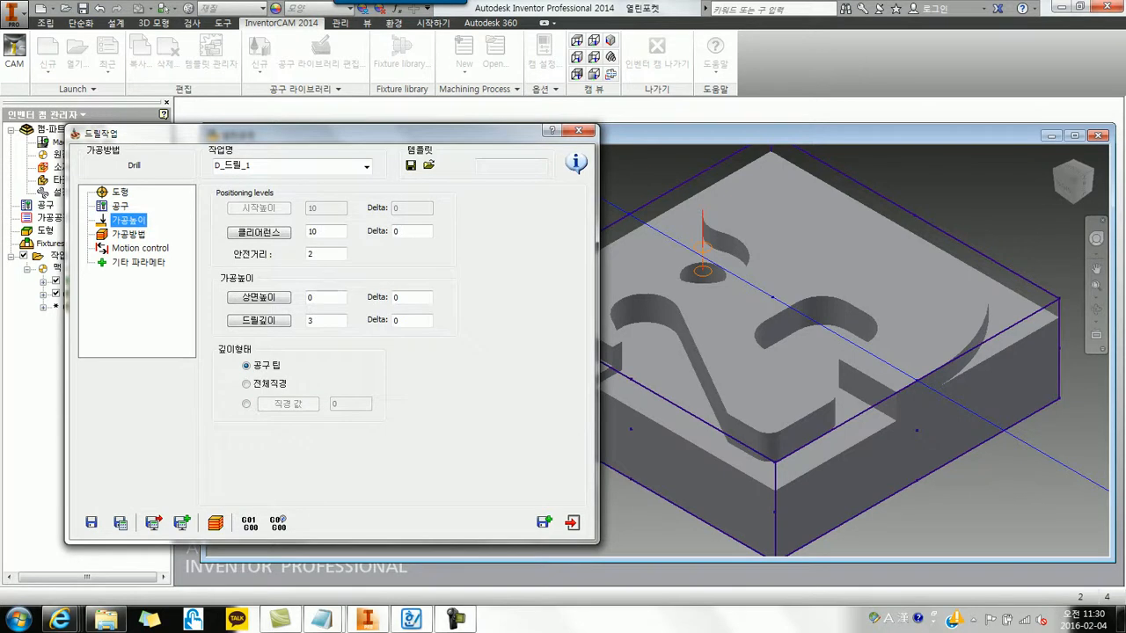
{"action": "key", "text": "Tab"}
{"action": "type", "text": "21"}
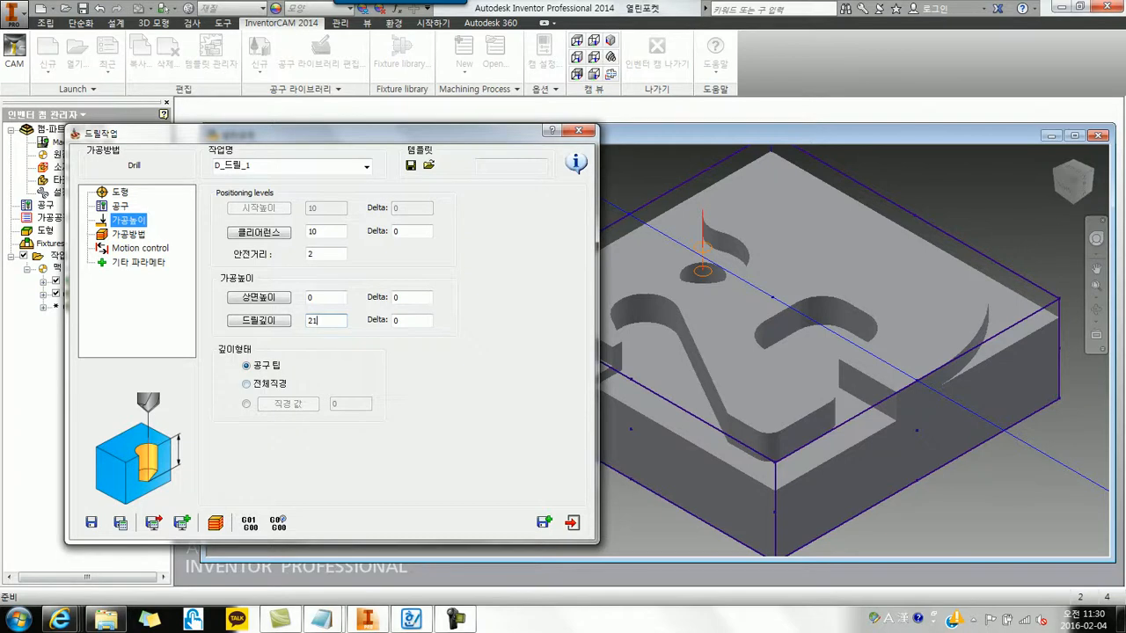
Set the copied drilling operation's depth type to full diameter (전체직경) and its drill cycle to Peck
{"action": "left_click", "coordinate": [247, 384]}
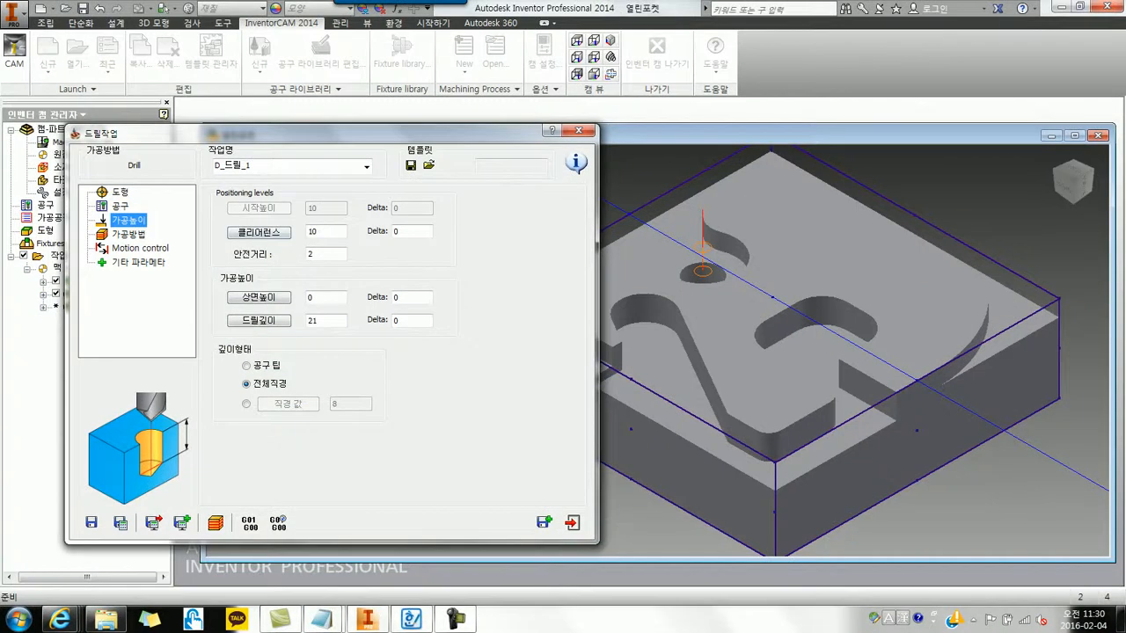
{"action": "left_click", "coordinate": [129, 234]}
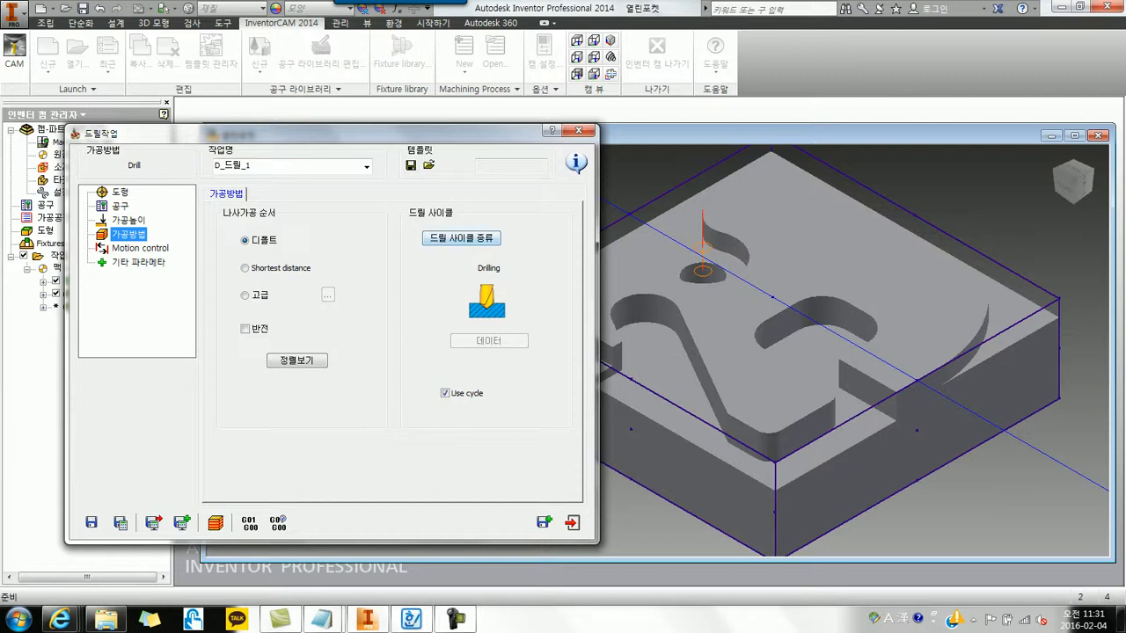
{"action": "left_click", "coordinate": [461, 237]}
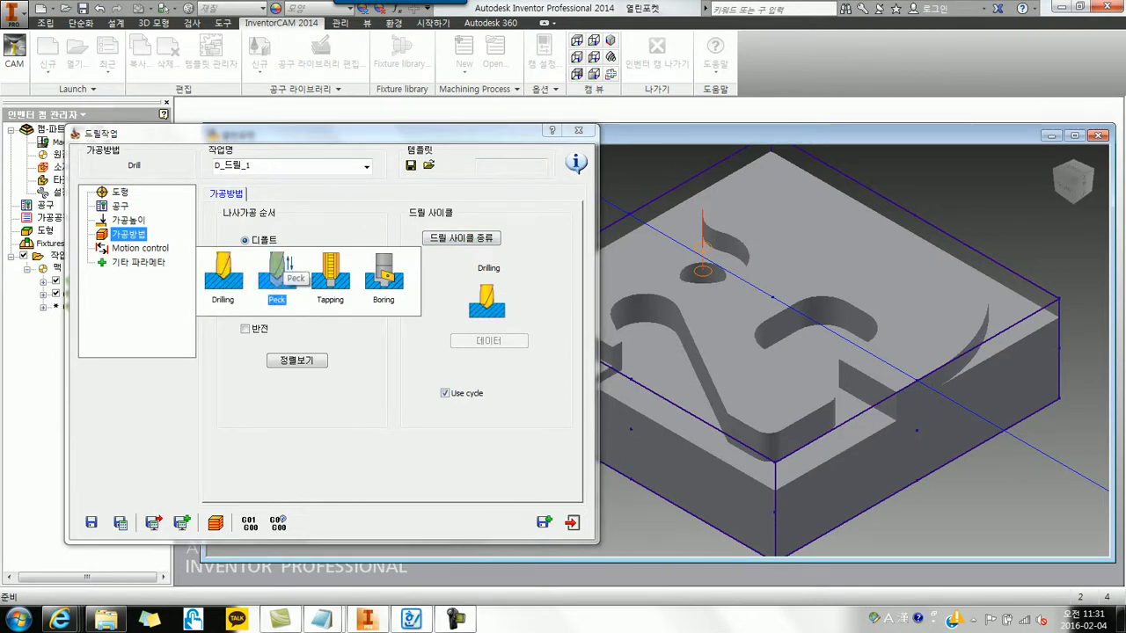
{"action": "left_click", "coordinate": [277, 275]}
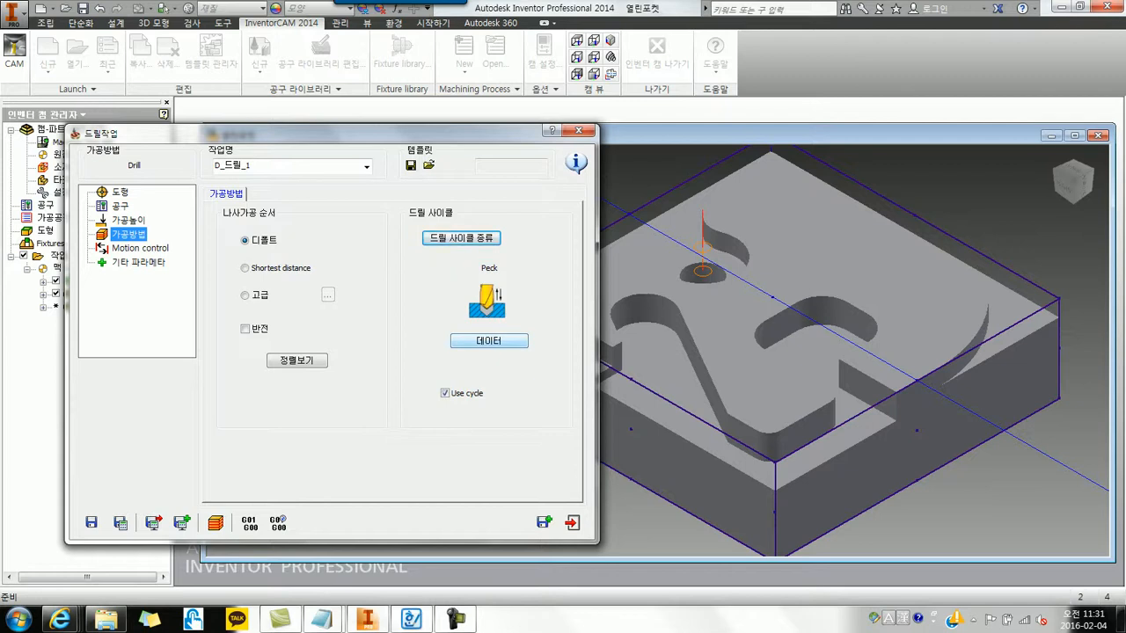
Set the peck cycle's Z pitch (Z피치) to 3, save and calculate the drilling operation, and close it
{"action": "left_click", "coordinate": [489, 341]}
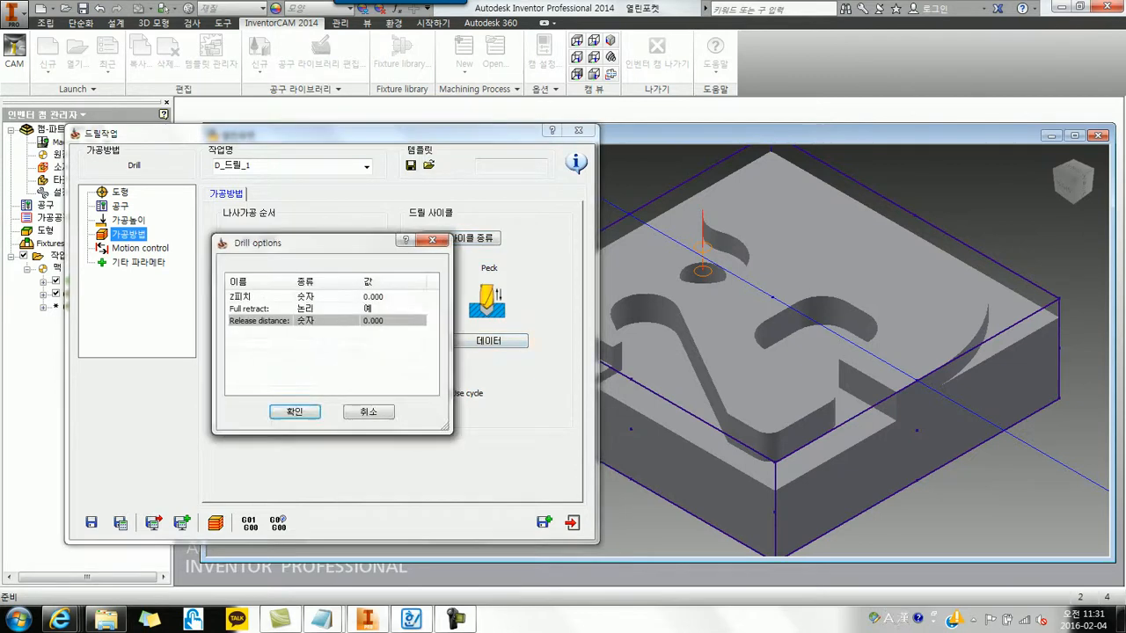
{"action": "left_click", "coordinate": [373, 296]}
{"action": "left_click", "coordinate": [375, 296]}
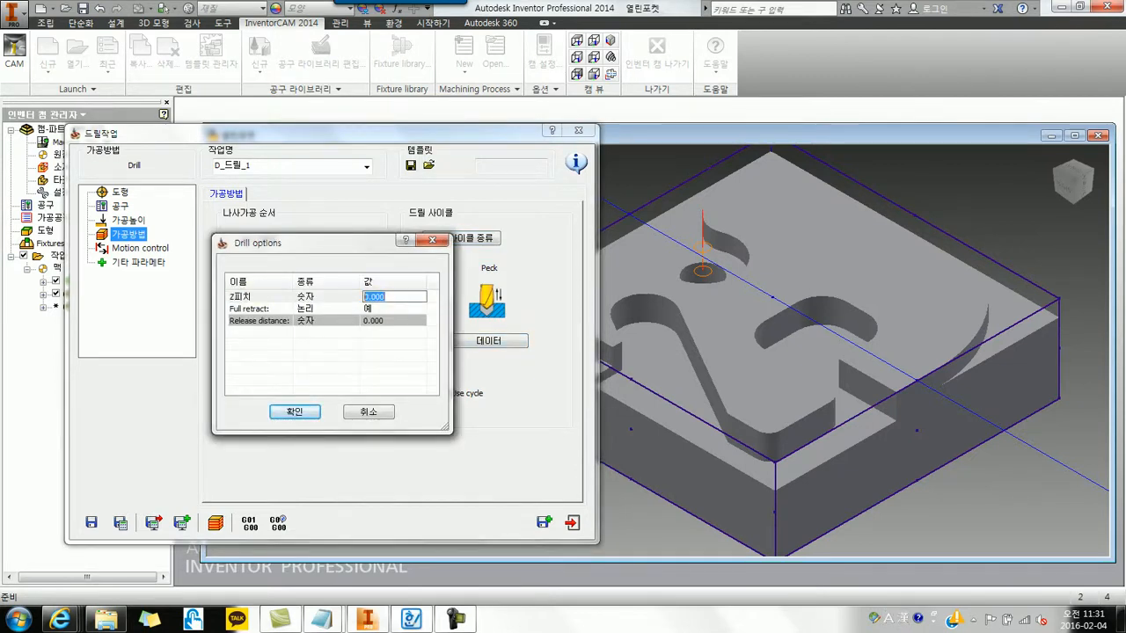
{"action": "type", "text": "3"}
{"action": "key", "text": "Return"}
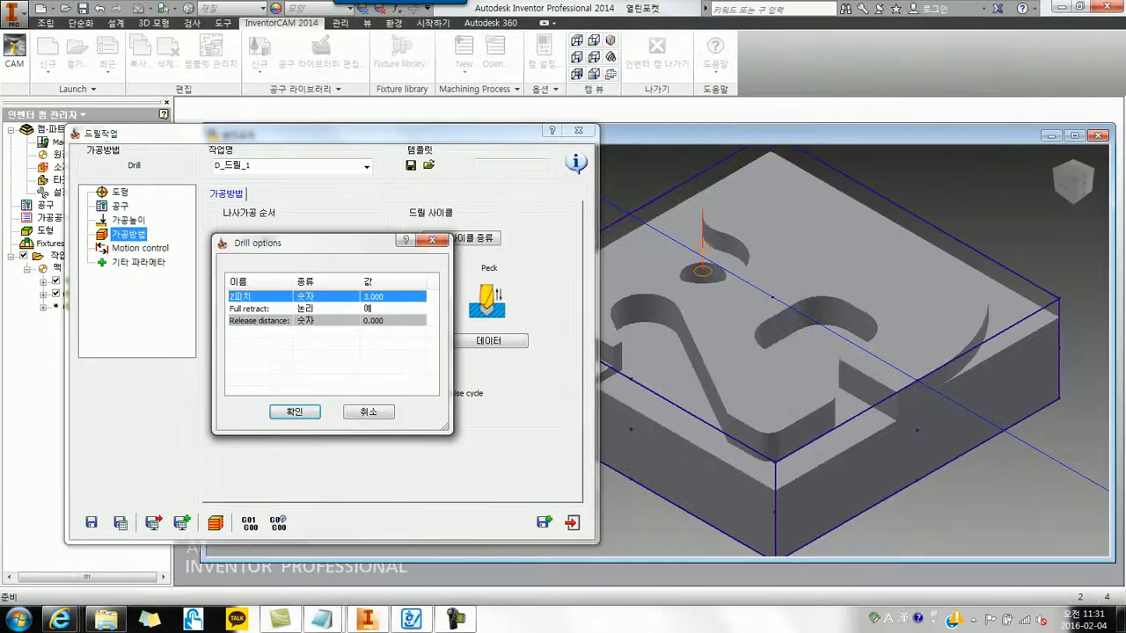
{"action": "key", "text": "Return"}
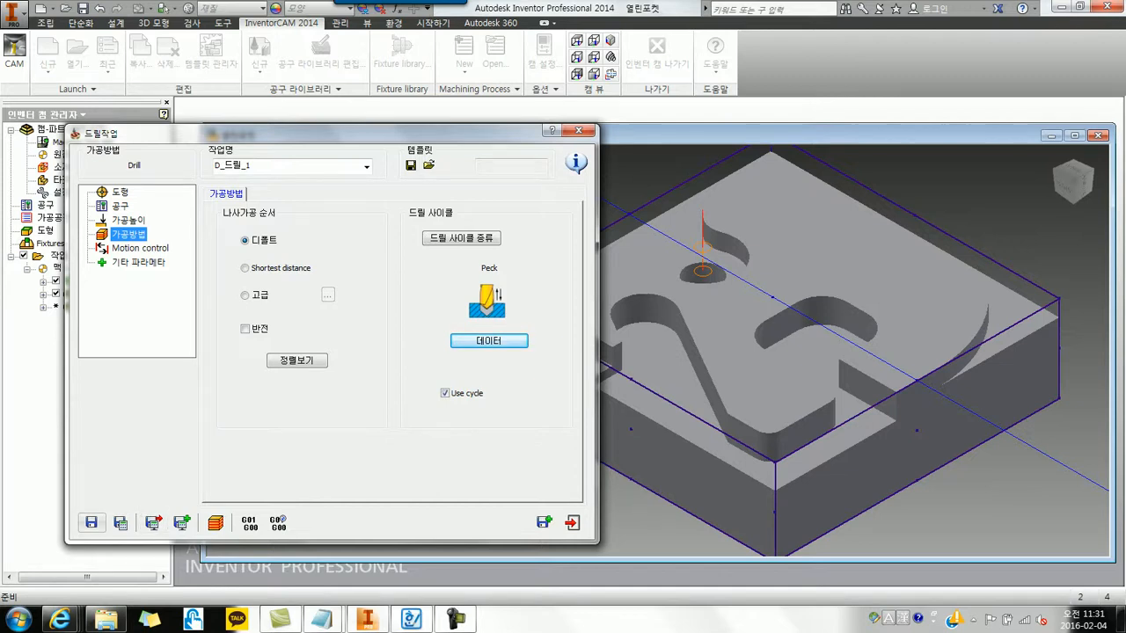
{"action": "left_click", "coordinate": [121, 522]}
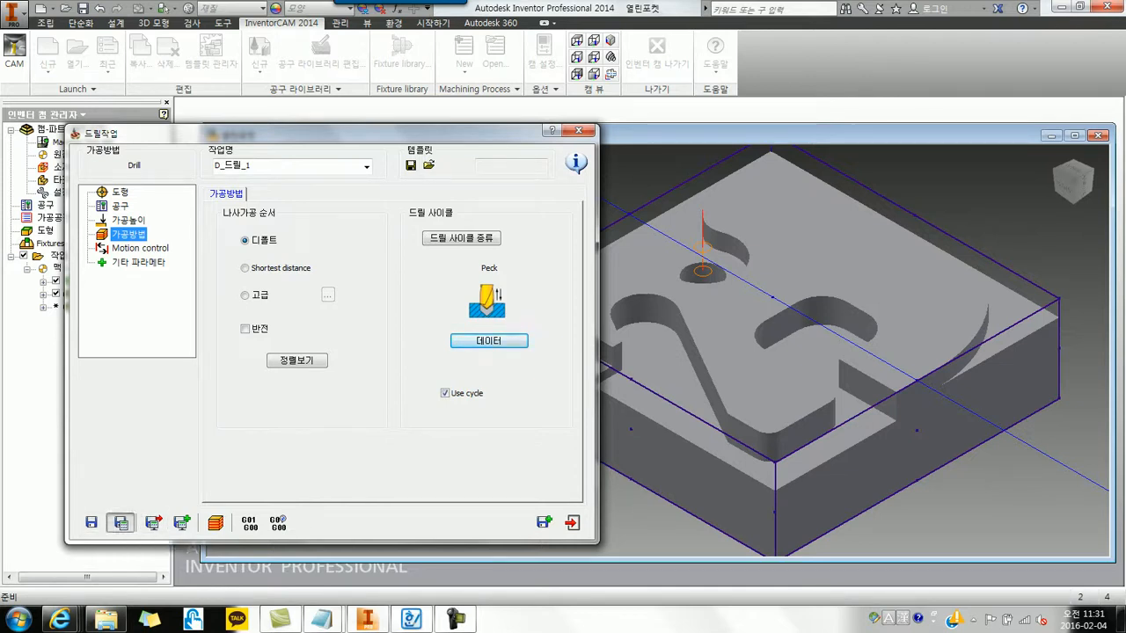
{"action": "left_click", "coordinate": [572, 522]}
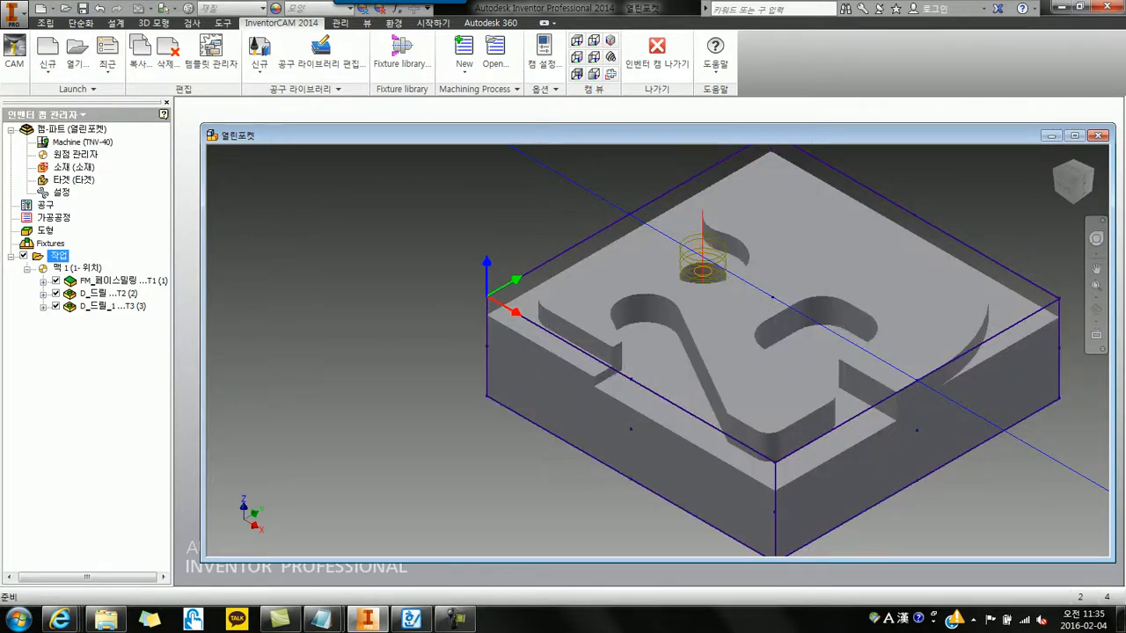
Add a profile (윤곽) operation and start defining a new geometry for it
{"action": "right_click", "coordinate": [59, 255]}
{"action": "mouse_move", "coordinate": [132, 278]}
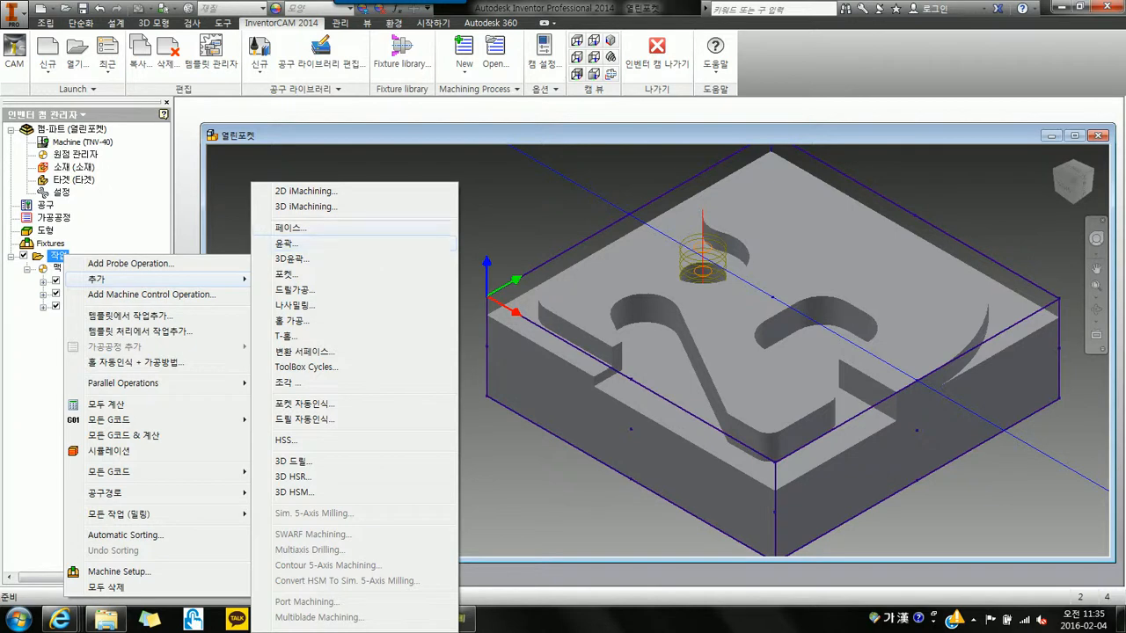
{"action": "left_click", "coordinate": [290, 243]}
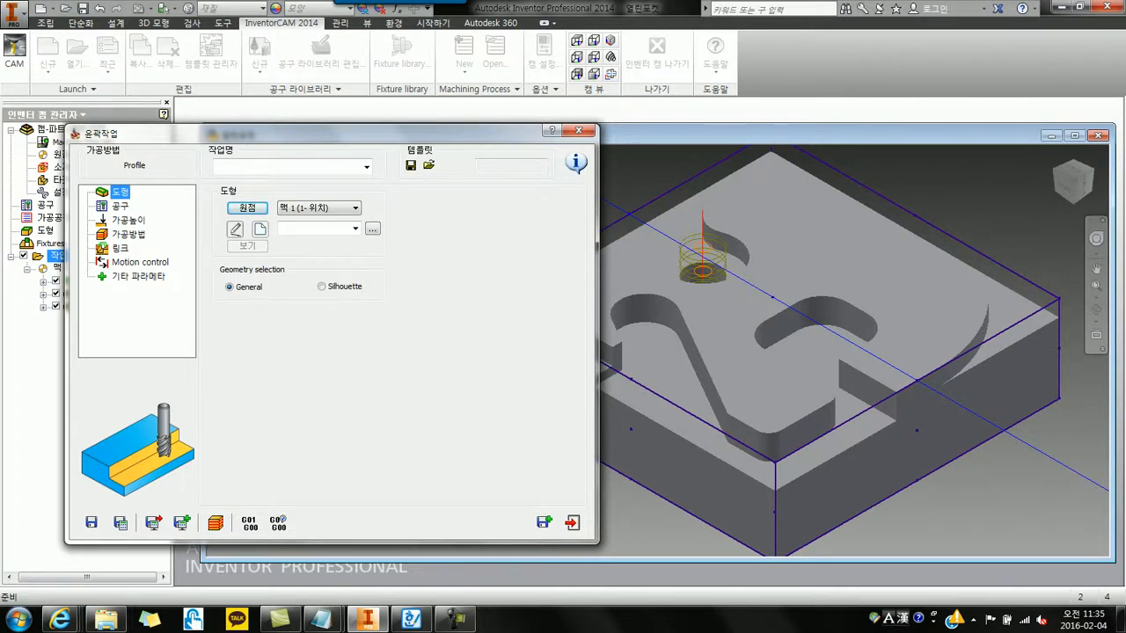
{"action": "left_click", "coordinate": [260, 228]}
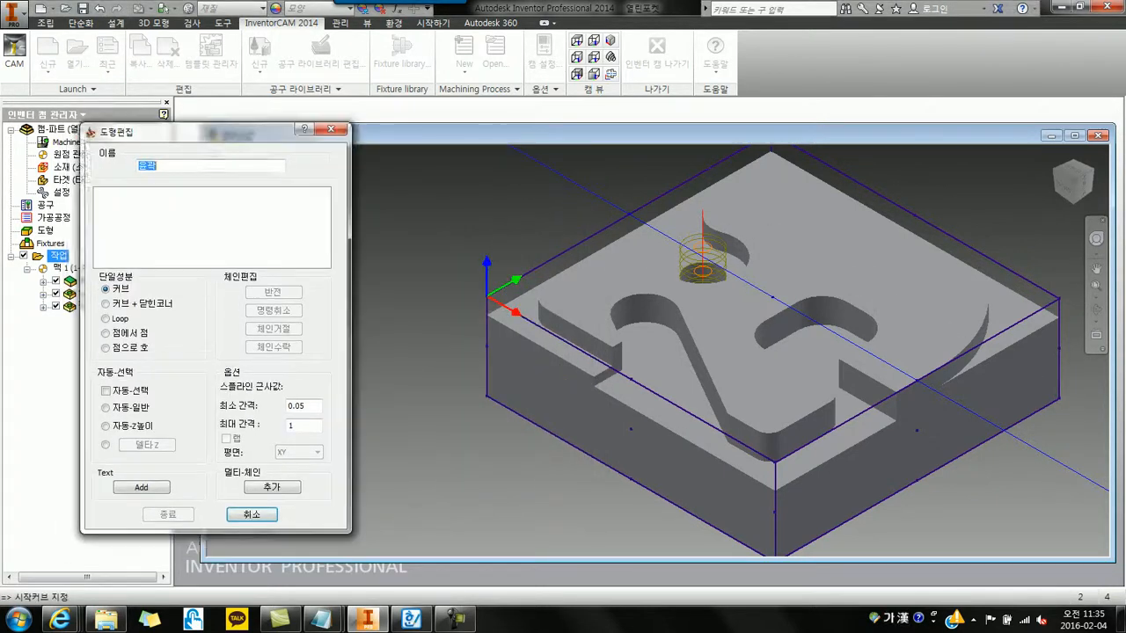
Chain the raised island's upper outline by auto Z-height (자동-Z높이) from the short straight notch edge, remove the last segment, and accept the open chain
{"action": "left_click", "coordinate": [866, 376]}
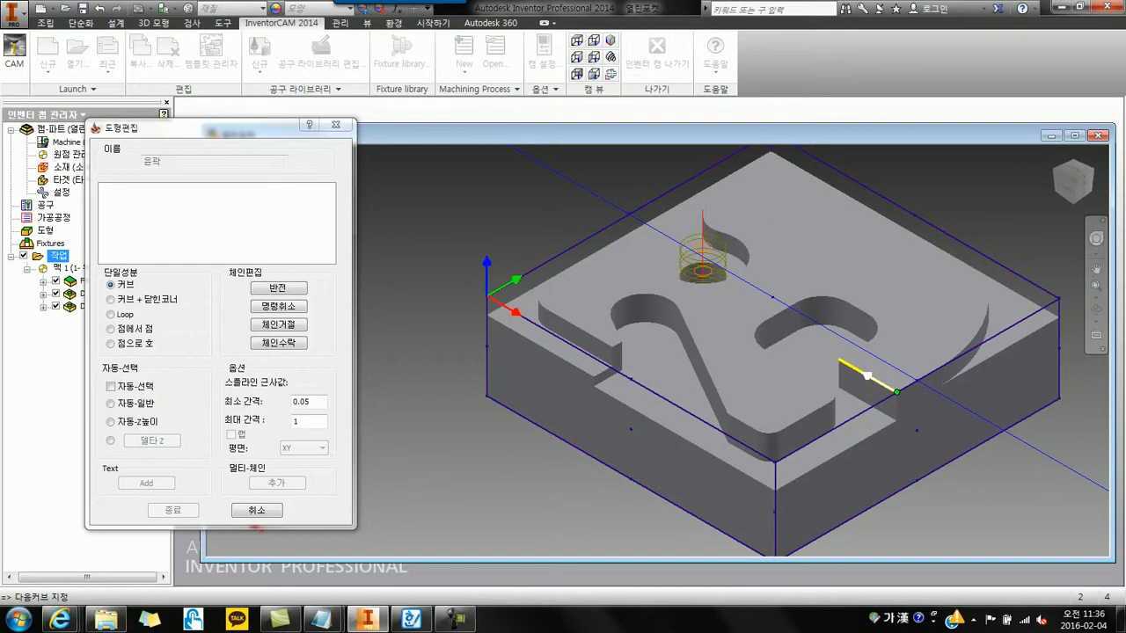
{"action": "left_click", "coordinate": [111, 423]}
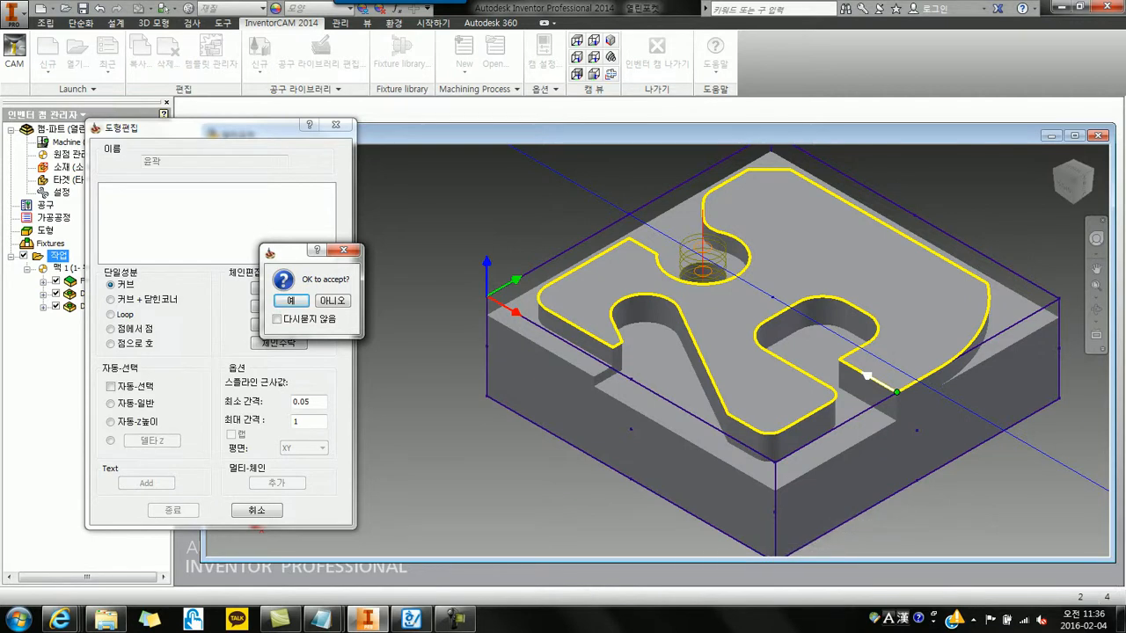
{"action": "left_click", "coordinate": [333, 301]}
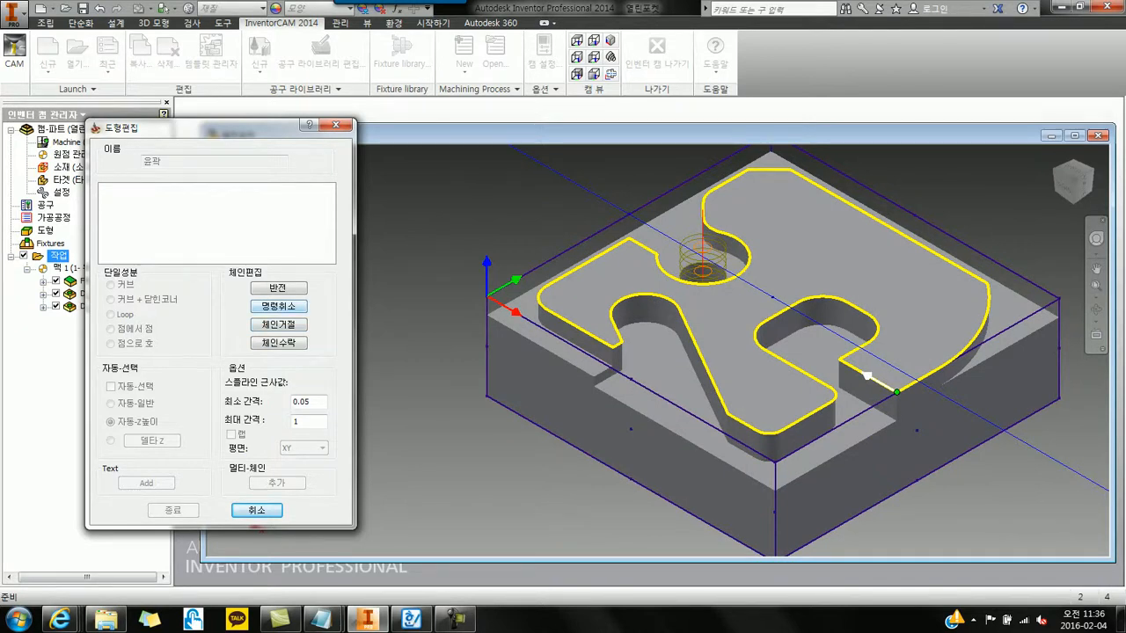
{"action": "left_click", "coordinate": [279, 307]}
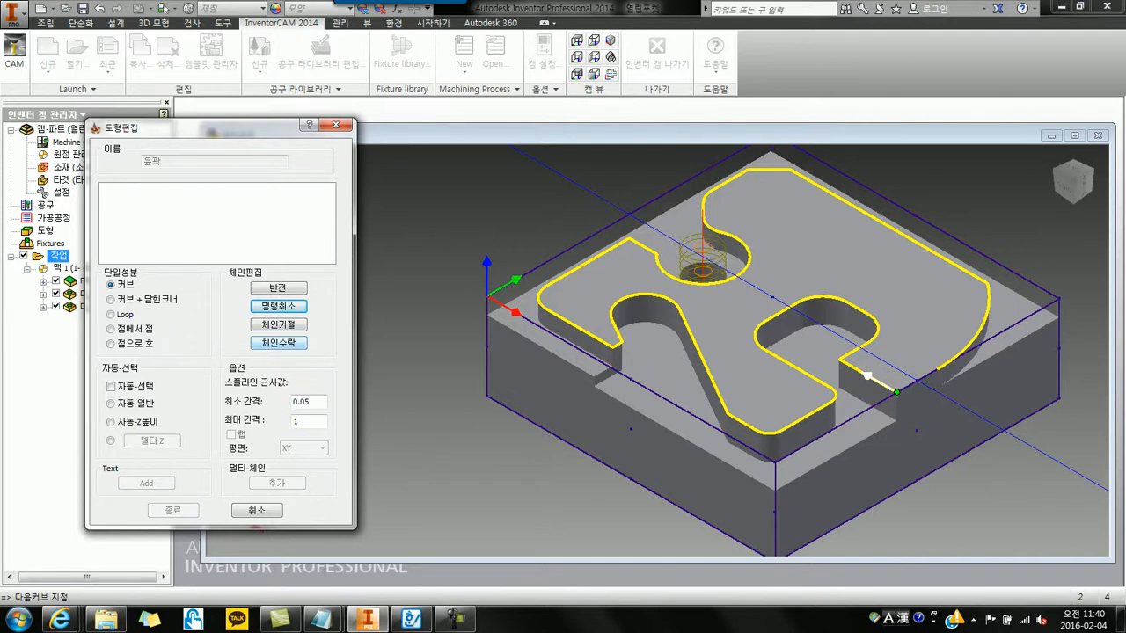
{"action": "left_click", "coordinate": [278, 342]}
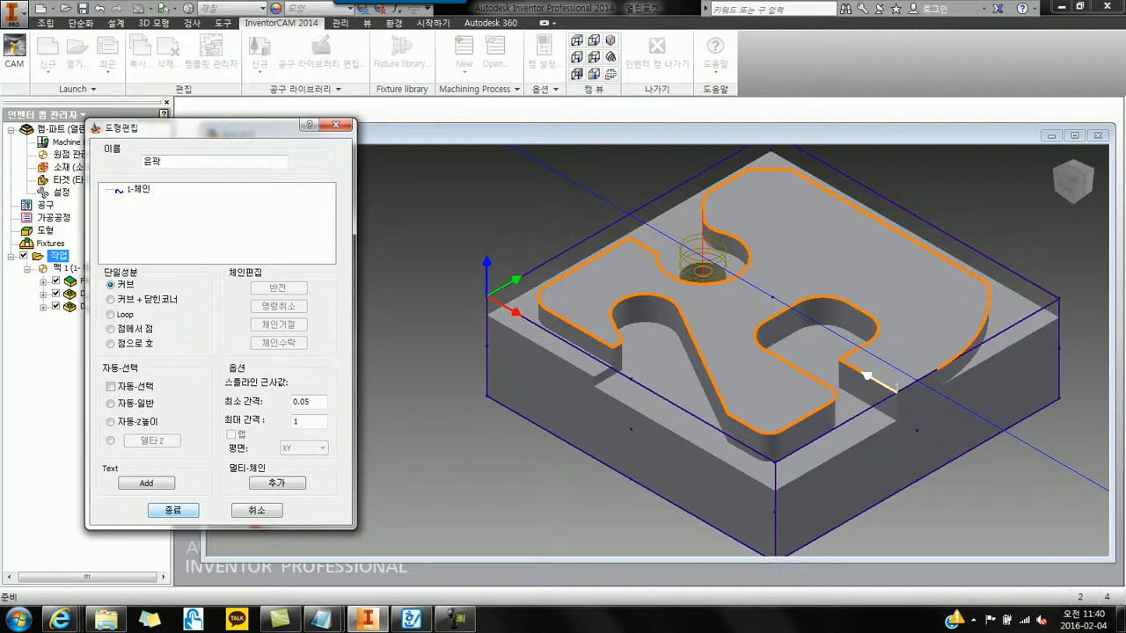
{"action": "left_click", "coordinate": [173, 510]}
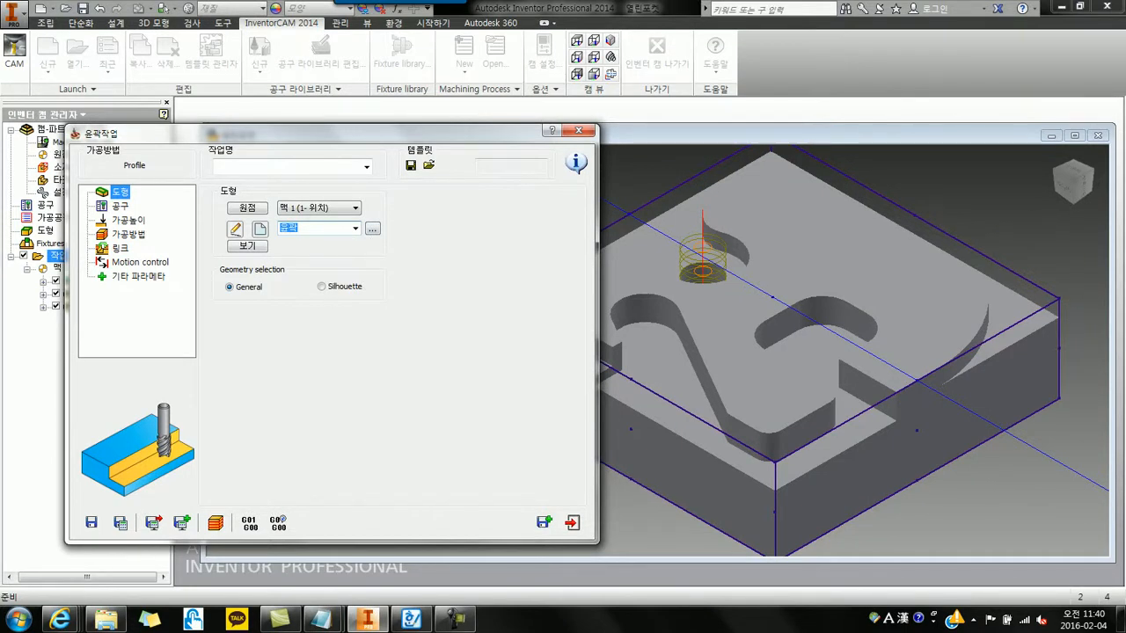
Add an end mill (엔드밀) as a new tool for the profile operation and set its diameter to 10 mm
{"action": "left_click", "coordinate": [121, 205]}
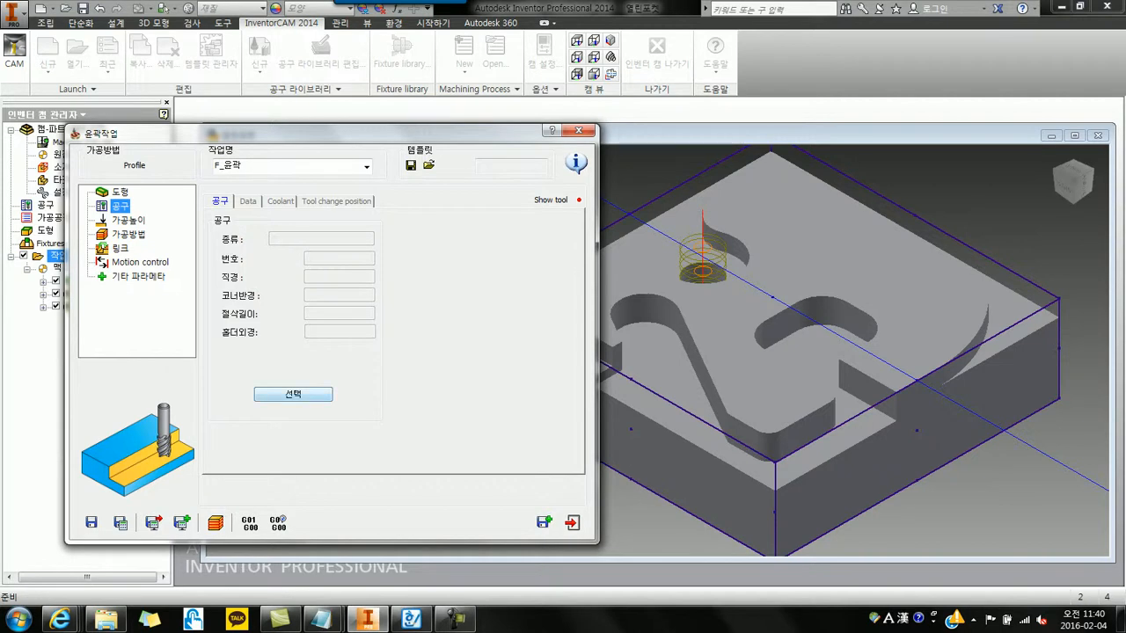
{"action": "left_click", "coordinate": [293, 394]}
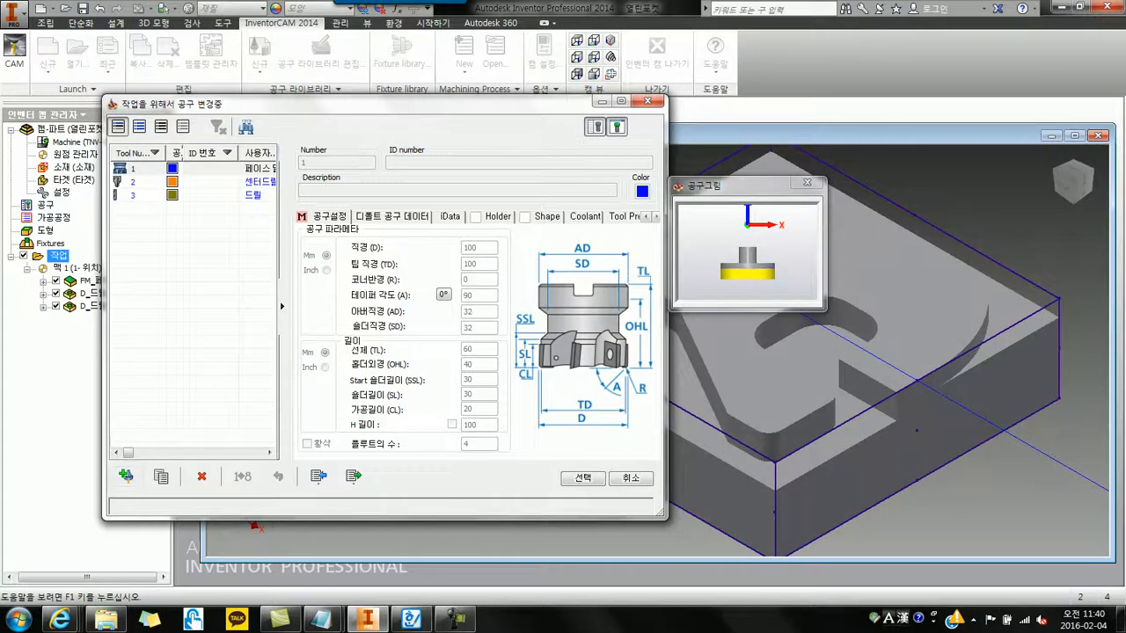
{"action": "left_click", "coordinate": [260, 321]}
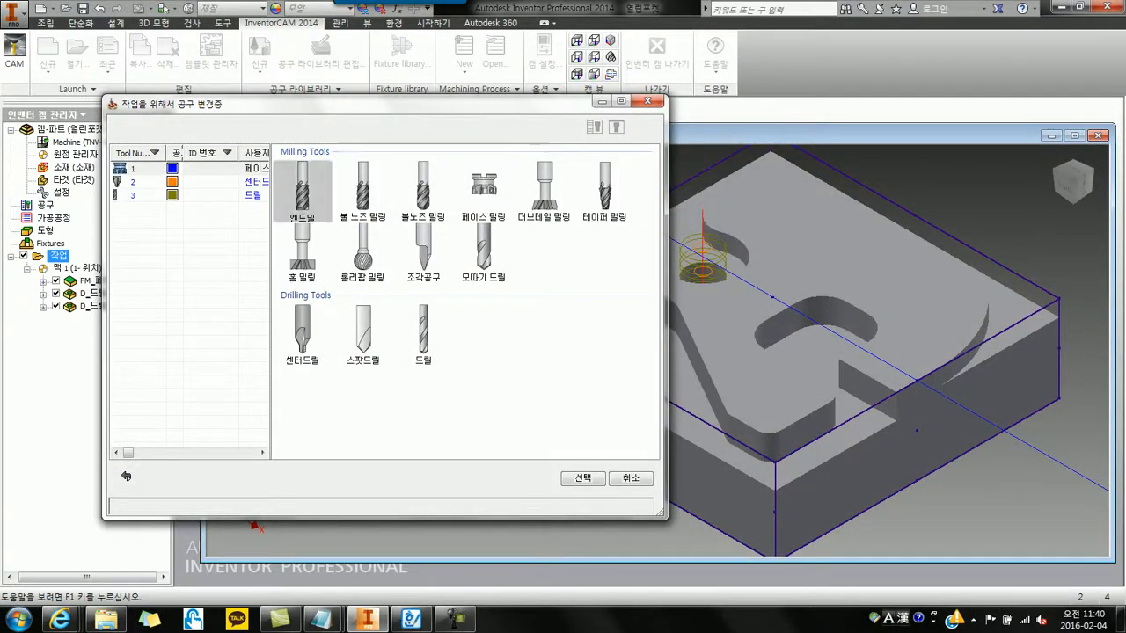
{"action": "left_click", "coordinate": [302, 187]}
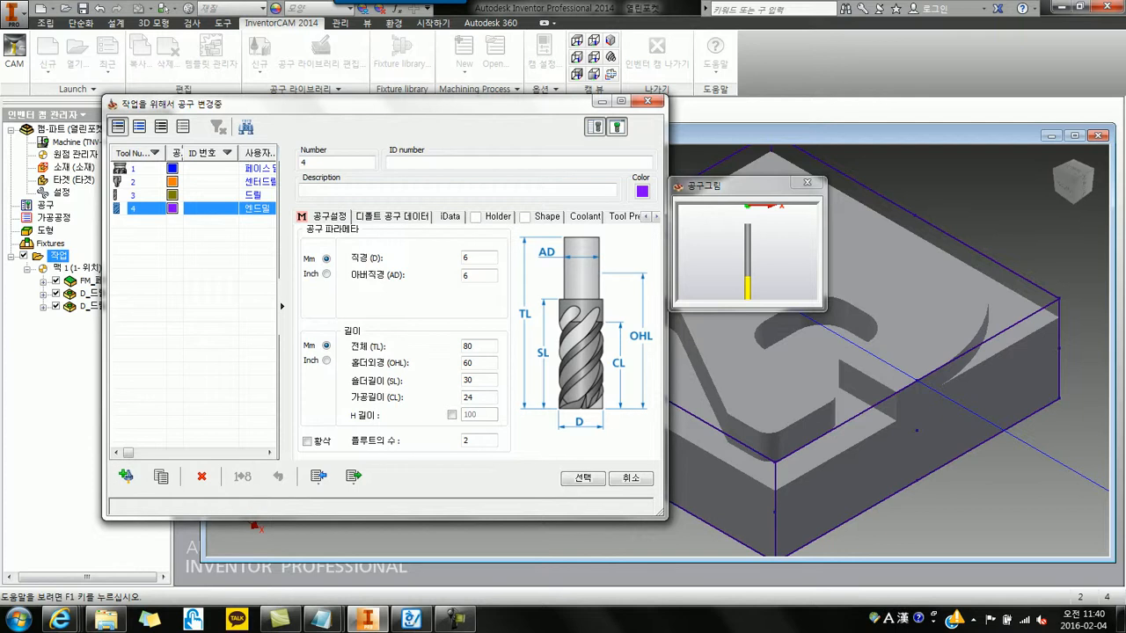
{"action": "double_click", "coordinate": [469, 258]}
{"action": "type", "text": "10"}
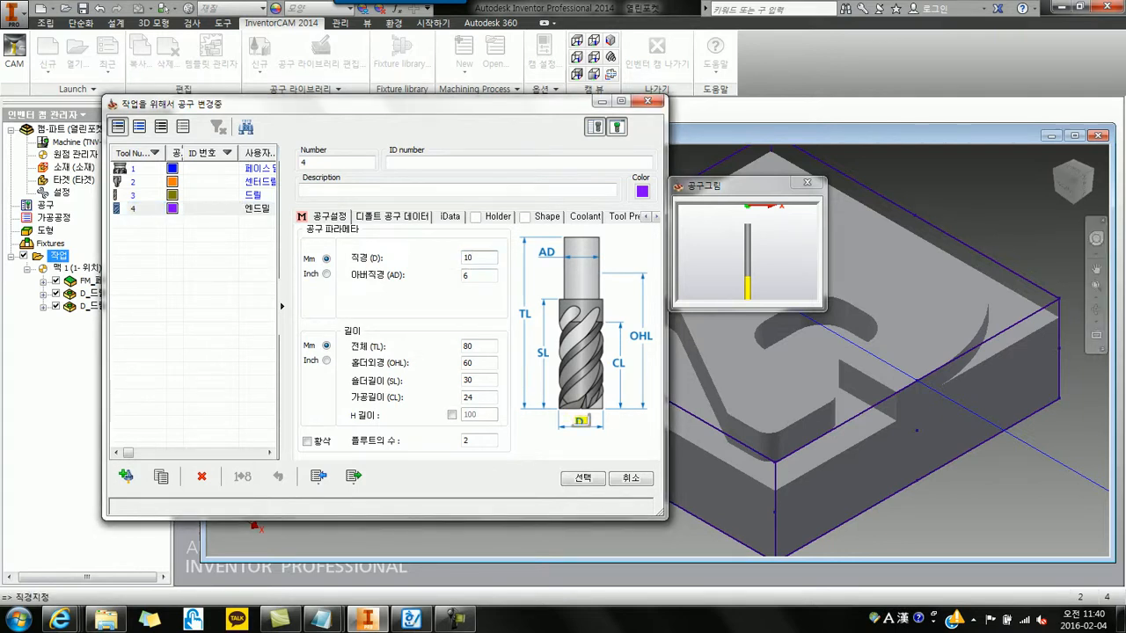
{"action": "key", "text": "Tab"}
{"action": "key", "text": "Return"}
{"action": "left_click", "coordinate": [475, 257]}
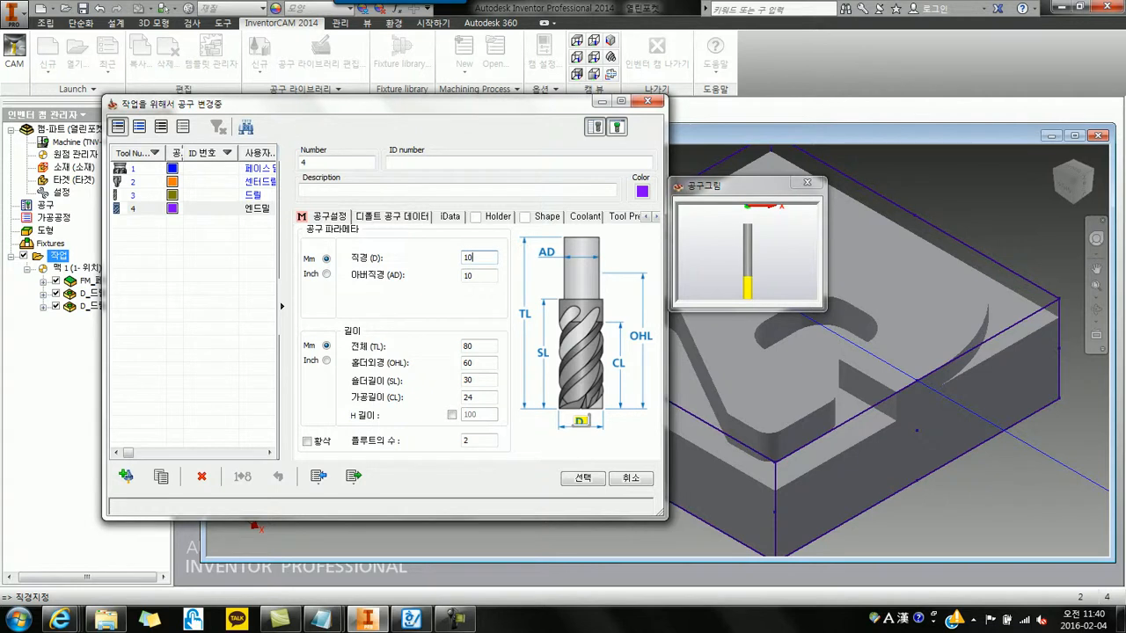
Set the end mill's XY feed (XY피드) to 150 and Z feed (Z피드) to 100 mm/min, and select it for the profile operation
{"action": "left_click", "coordinate": [393, 217]}
{"action": "key", "text": "Tab"}
{"action": "type", "text": "150"}
{"action": "key", "text": "Tab"}
{"action": "type", "text": "100"}
{"action": "key", "text": "Tab"}
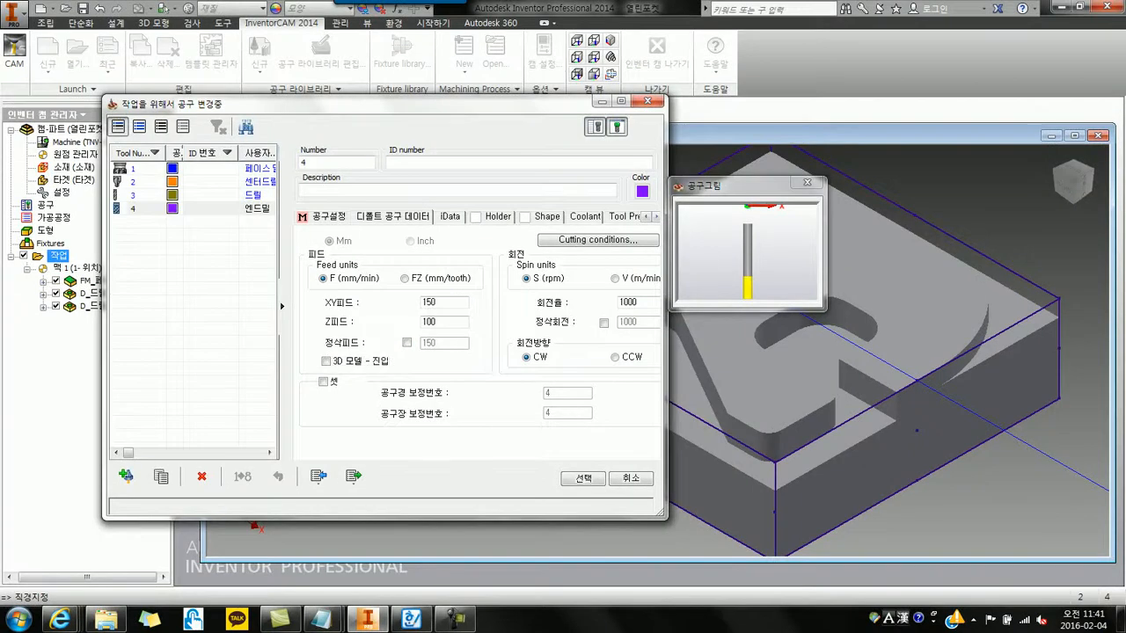
{"action": "key", "text": "Return"}
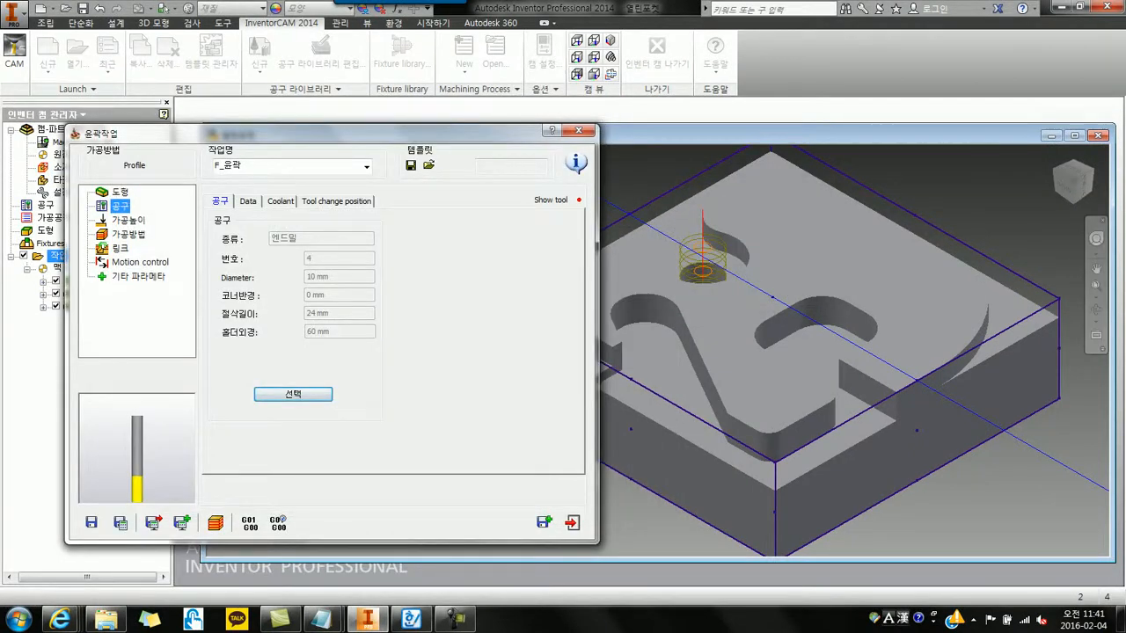
Set the profile depth to 4 mm by picking the lower ledge face around the raised island
{"action": "left_click", "coordinate": [128, 221]}
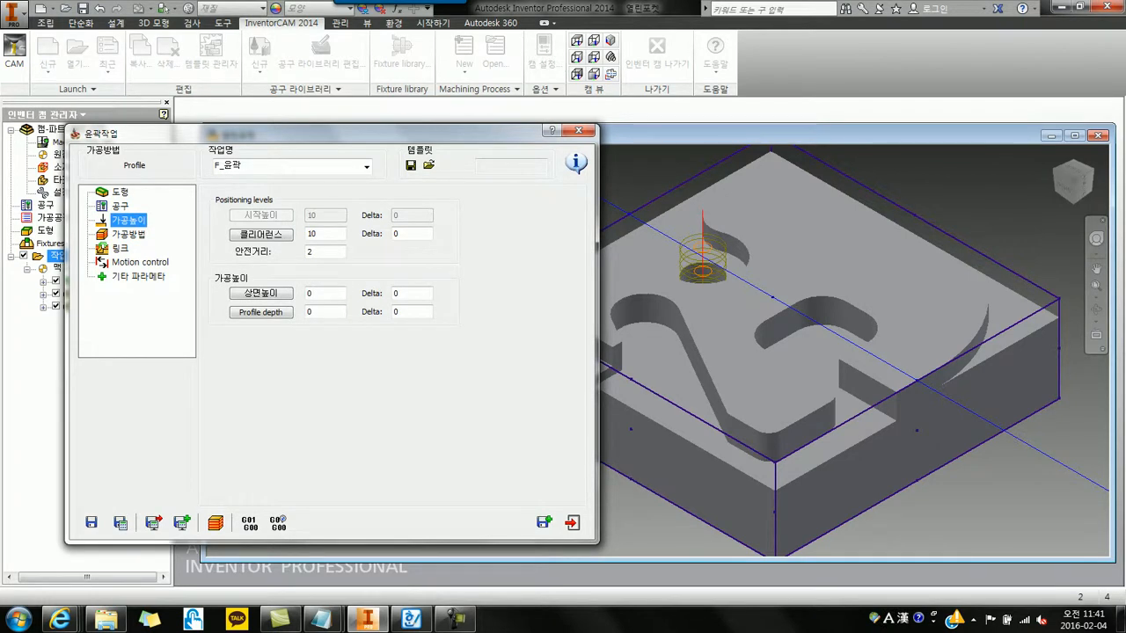
{"action": "left_click", "coordinate": [322, 312]}
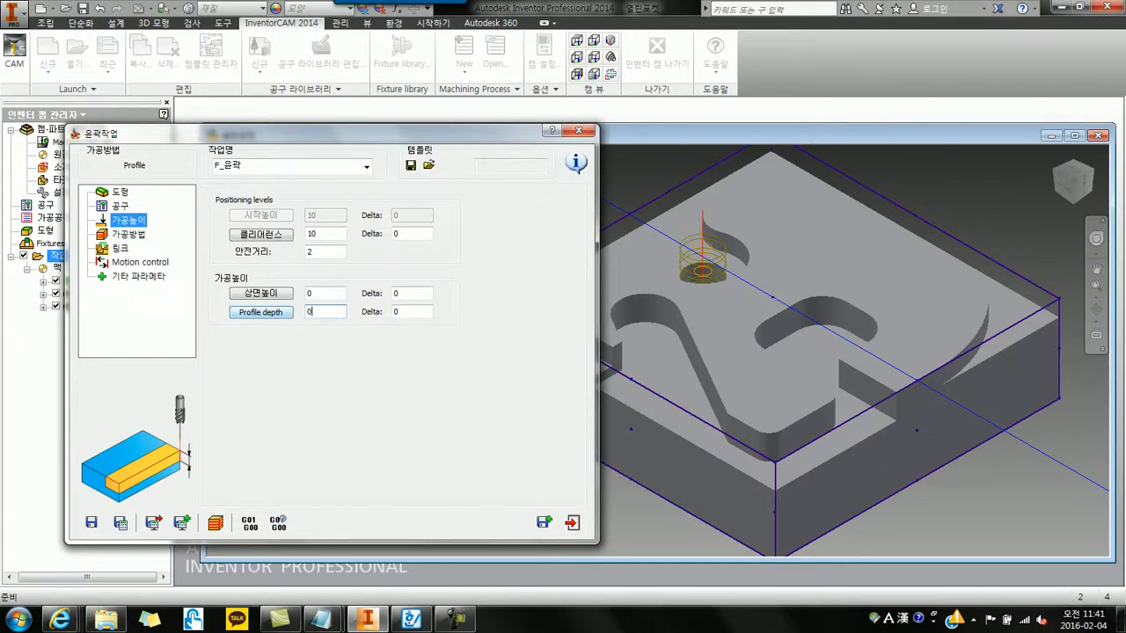
{"action": "left_click", "coordinate": [260, 312]}
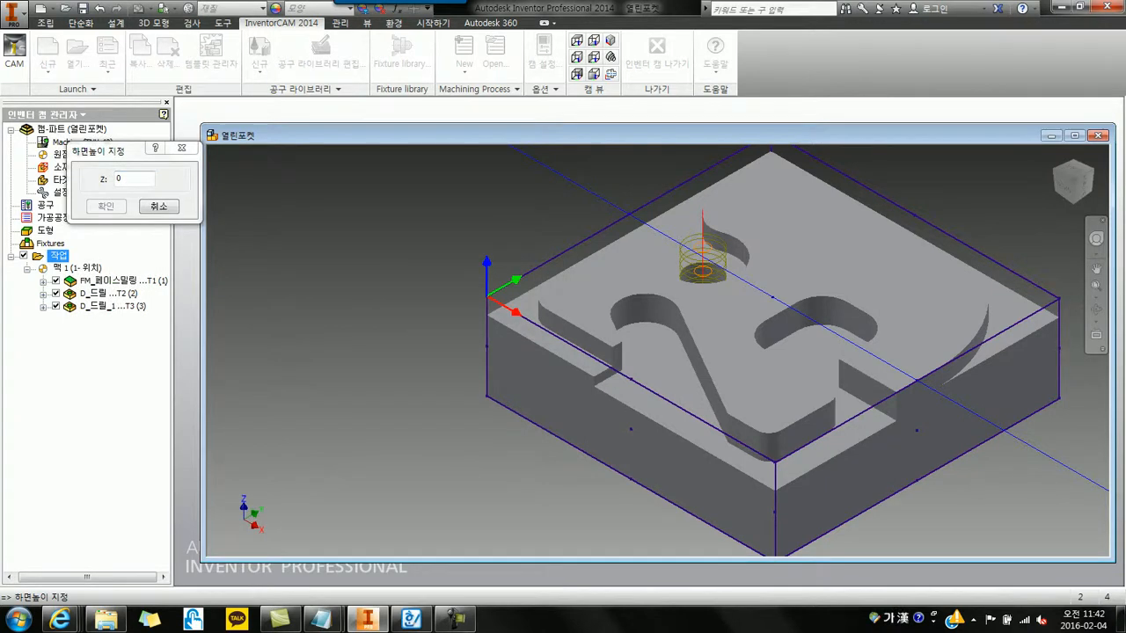
{"action": "left_click", "coordinate": [841, 345]}
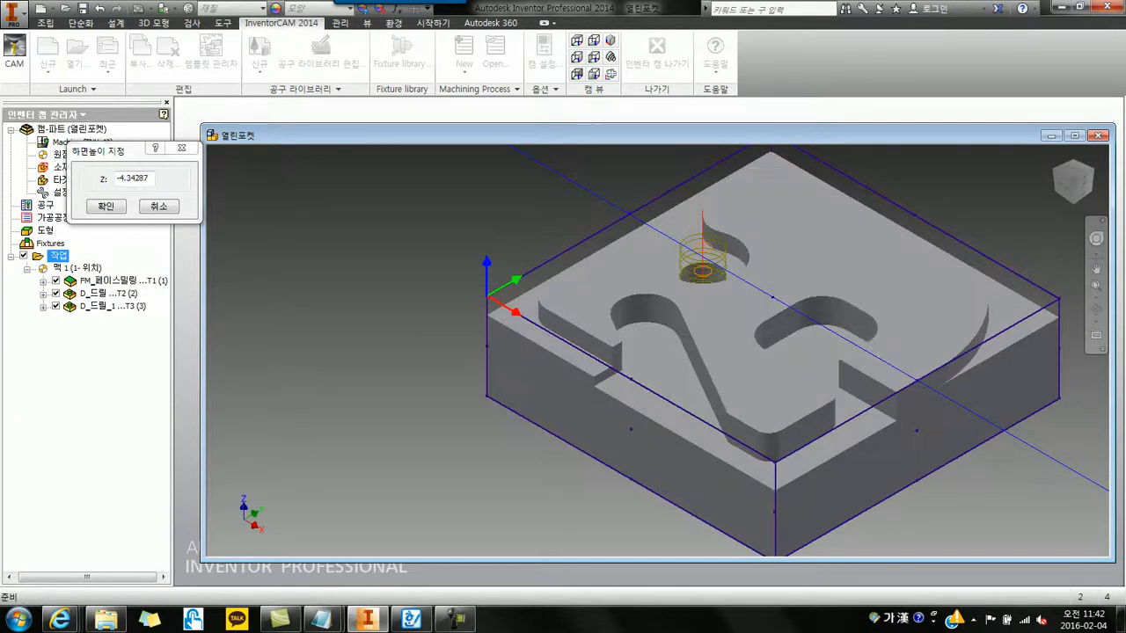
{"action": "left_click", "coordinate": [704, 324]}
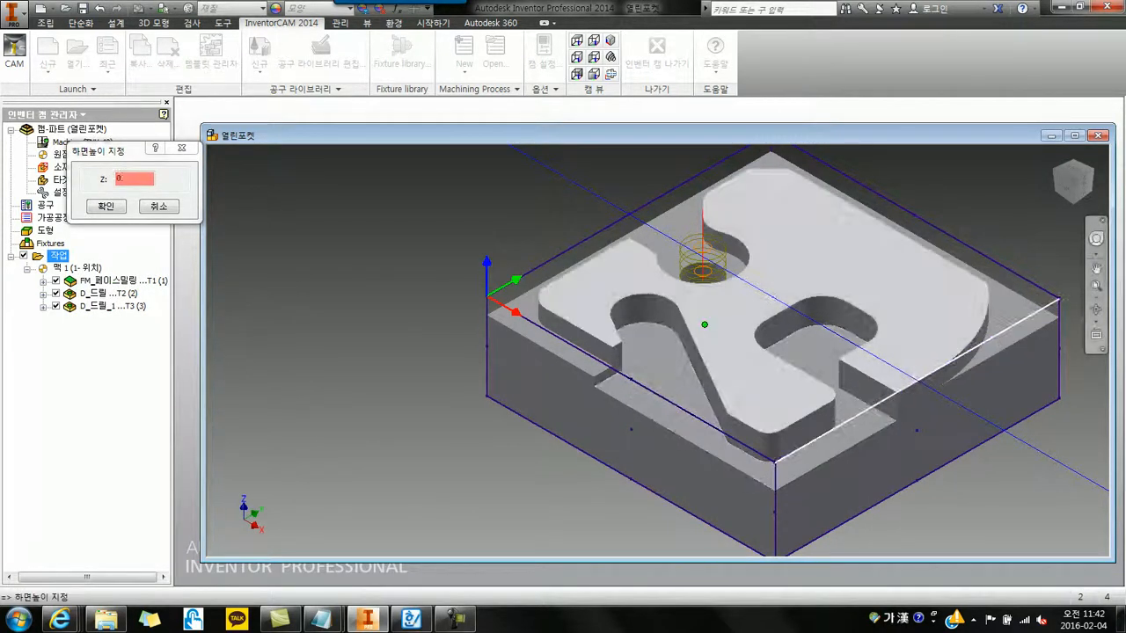
{"action": "left_click", "coordinate": [1005, 305]}
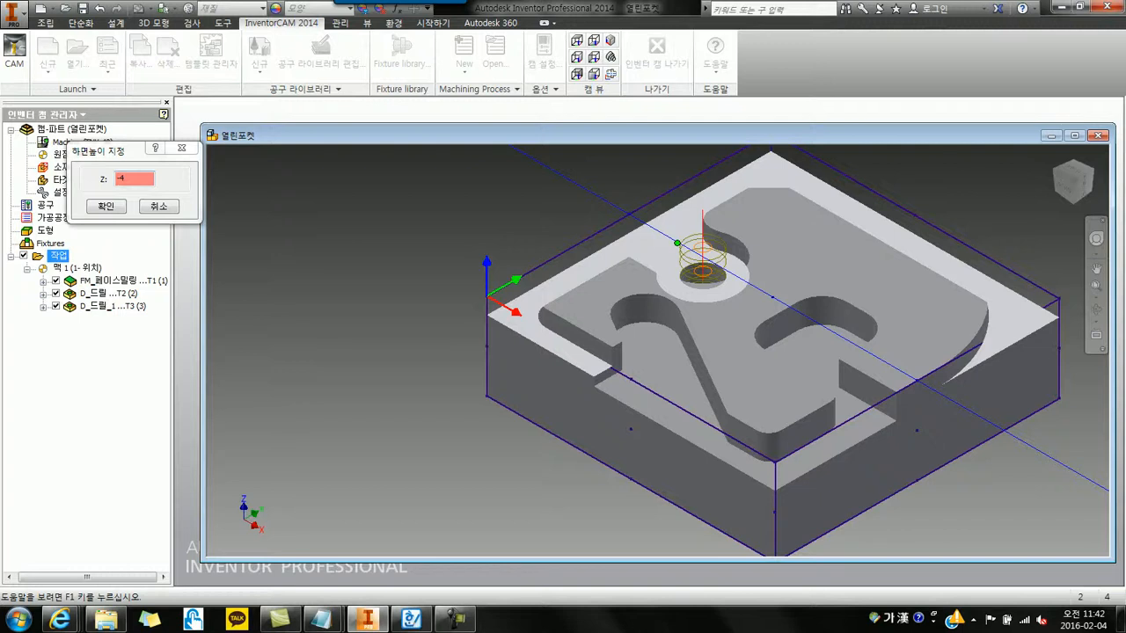
{"action": "key", "text": "Return"}
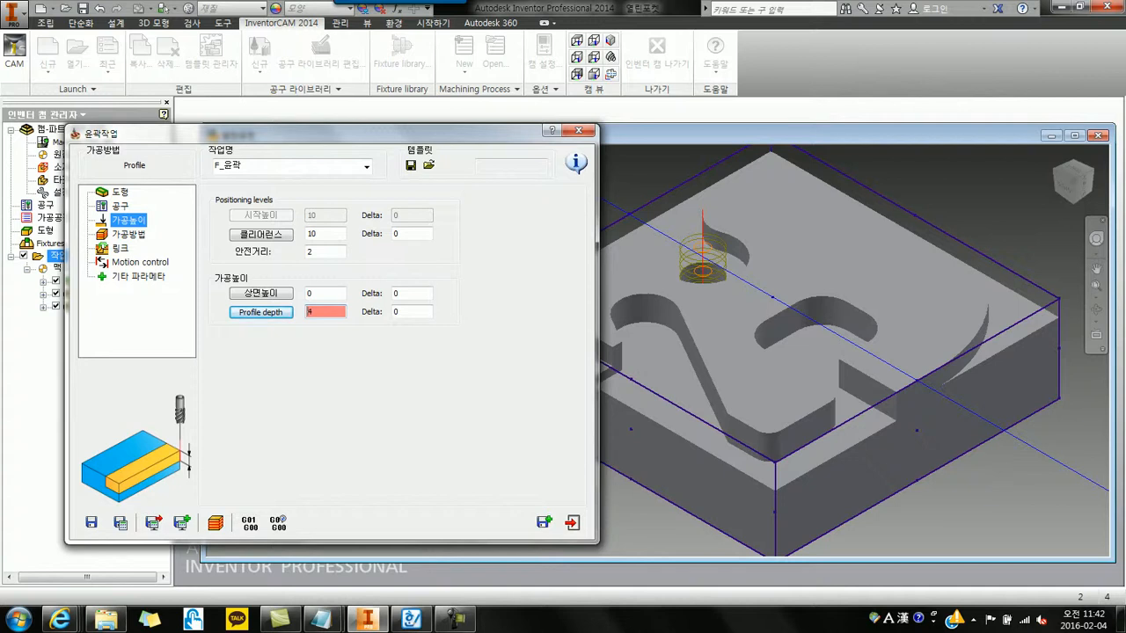
Keep the tool position at 왼쪽 and enable roughing (황삭) with a wall offset (측벽 옵셋) of 0.1 and a Z pitch (Z 피치) of 0
{"action": "left_click", "coordinate": [129, 235]}
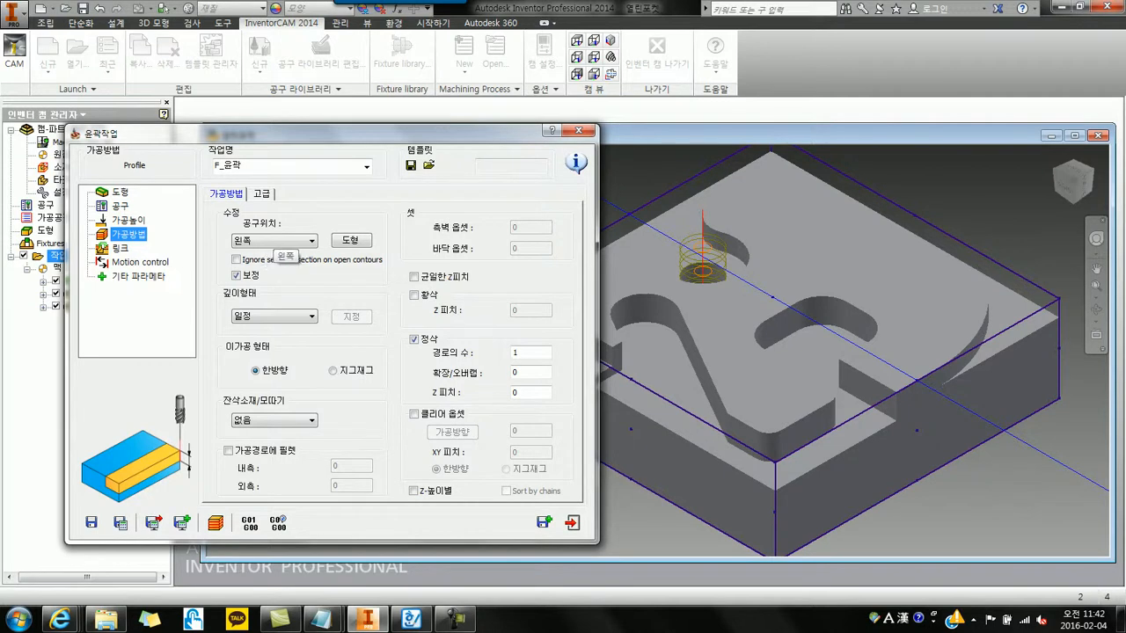
{"action": "left_click", "coordinate": [273, 242]}
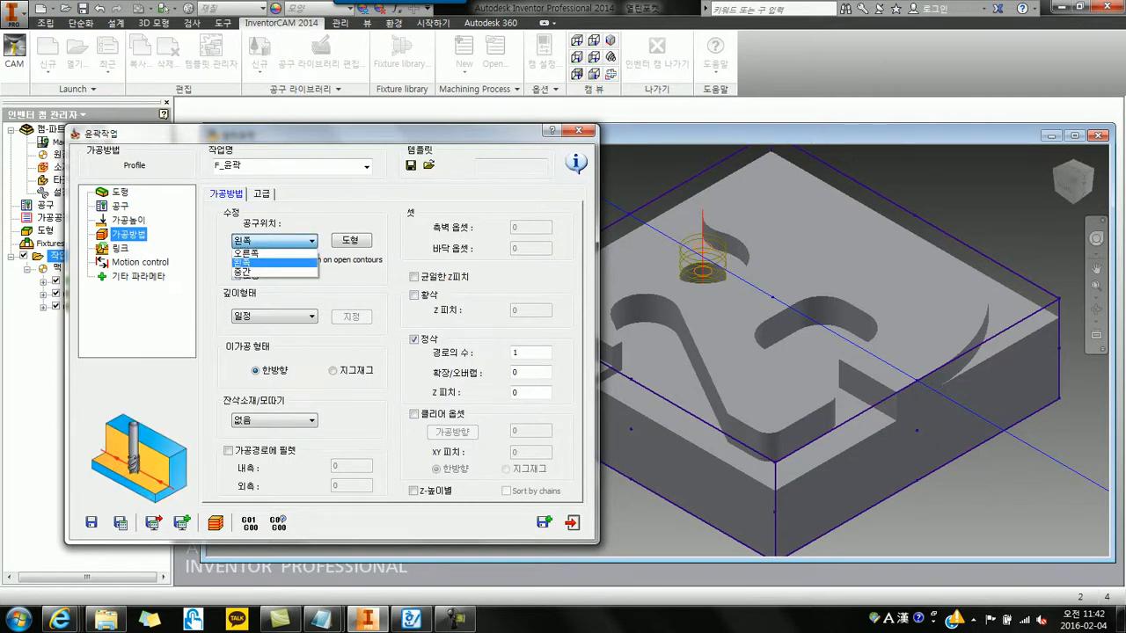
{"action": "left_click", "coordinate": [269, 242]}
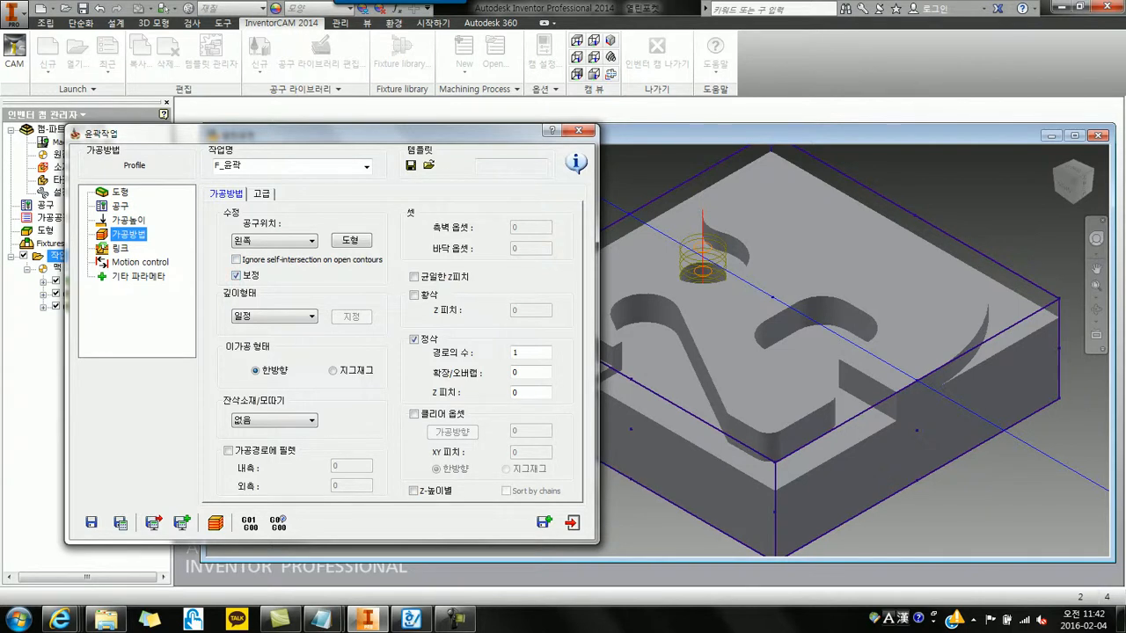
{"action": "left_click", "coordinate": [414, 295]}
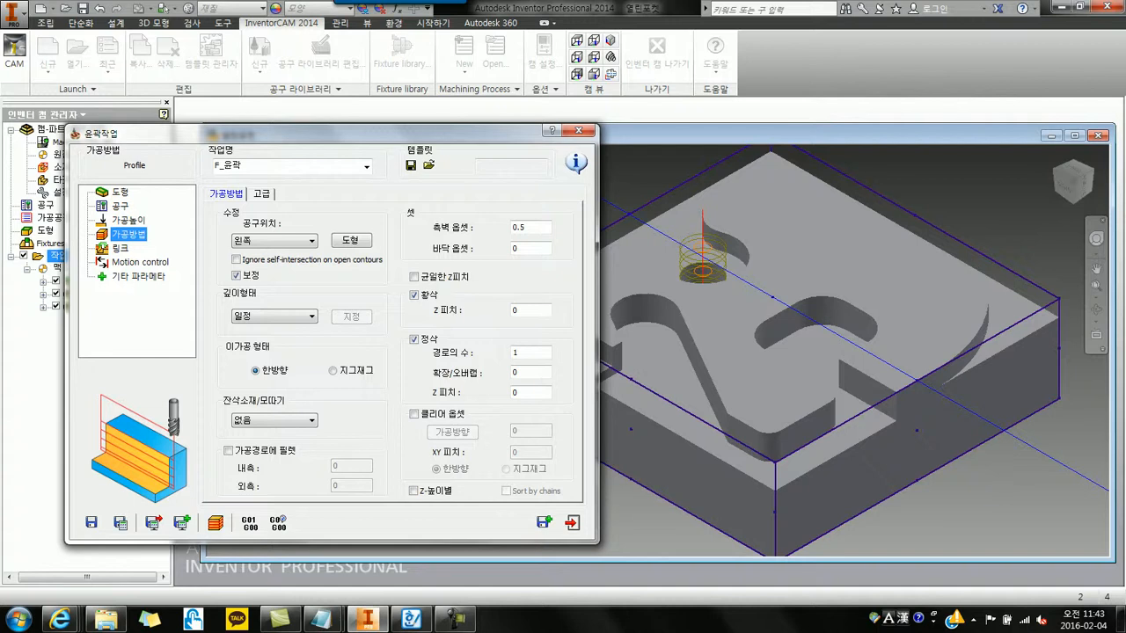
{"action": "left_click_drag", "start_coordinate": [533, 227], "coordinate": [509, 227]}
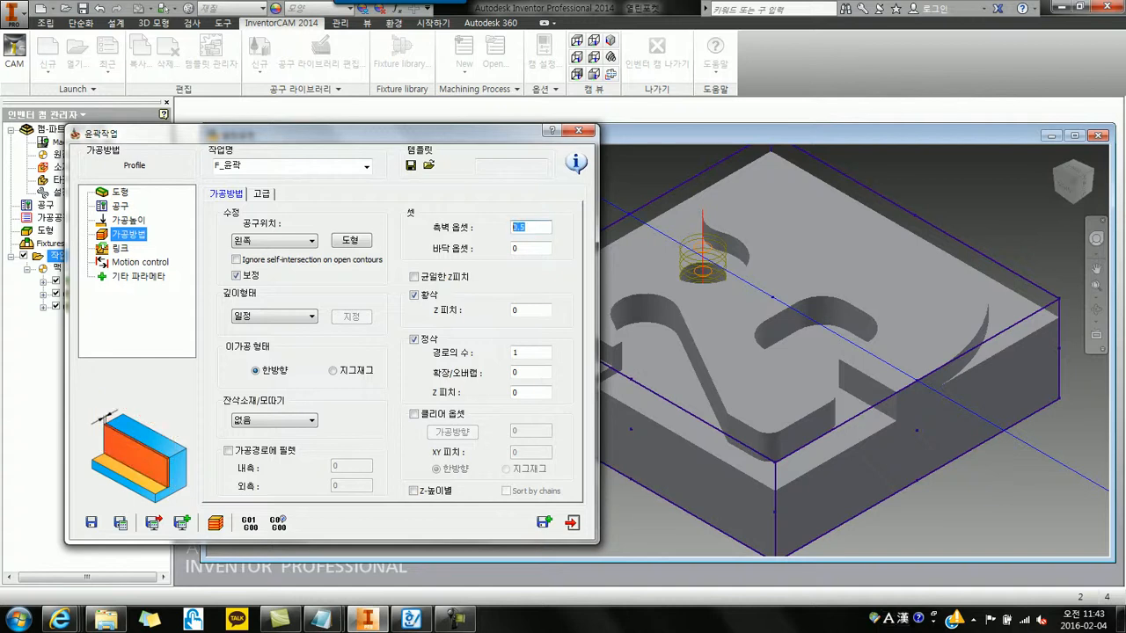
{"action": "type", "text": "0.1"}
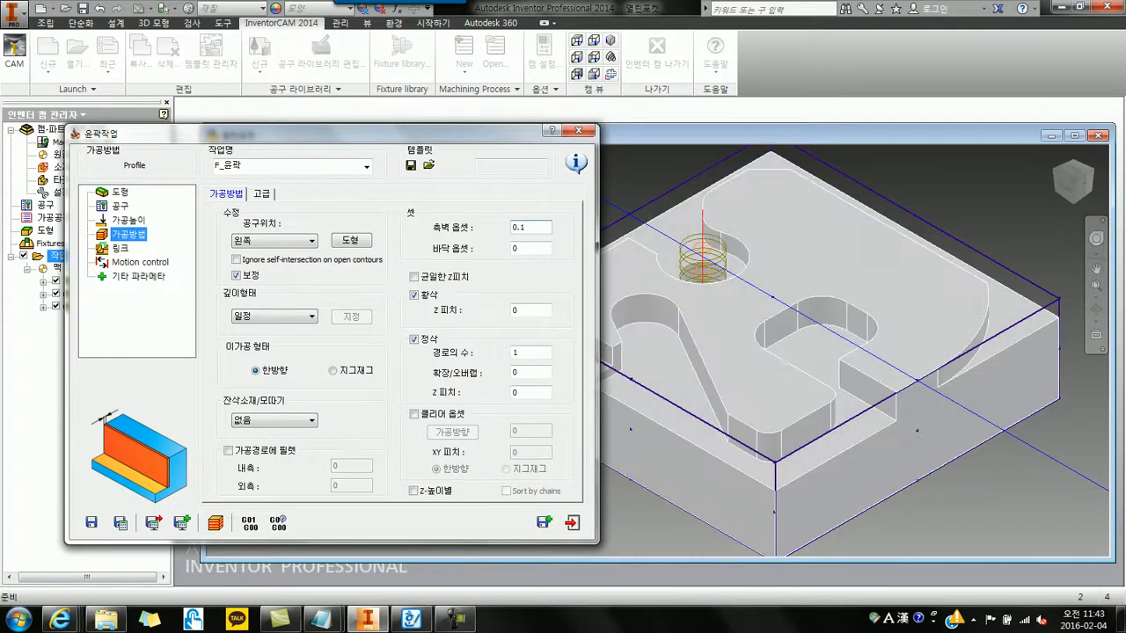
{"action": "left_click", "coordinate": [524, 311]}
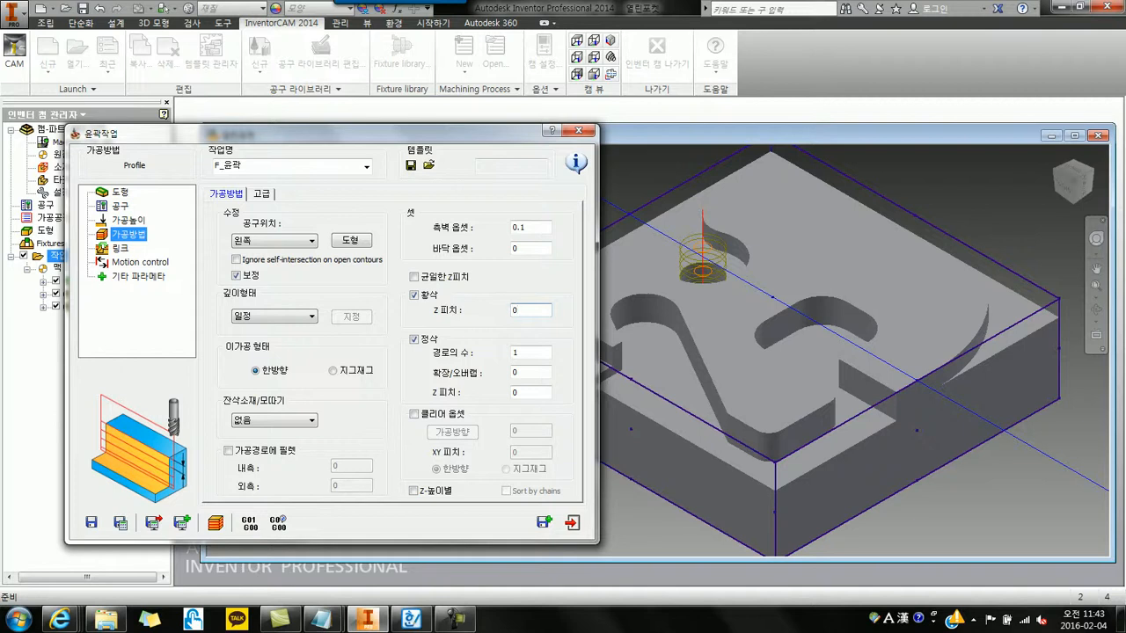
{"action": "double_click", "coordinate": [517, 311]}
{"action": "type", "text": "0"}
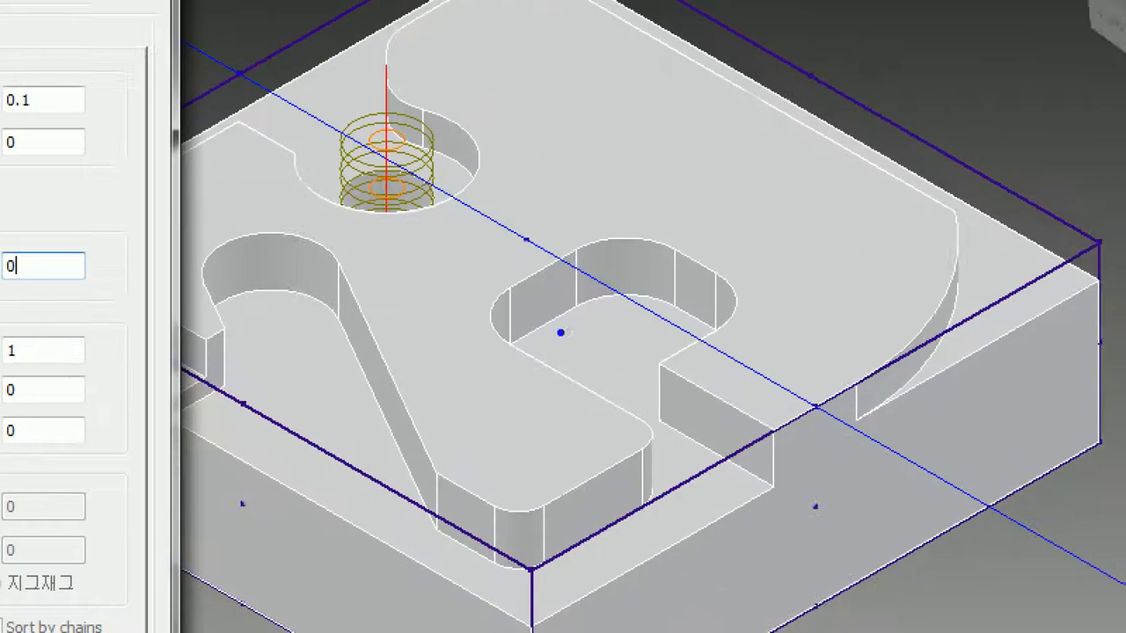
{"action": "mouse_move", "coordinate": [852, 156]}
{"action": "left_mouse_down"}
{"action": "mouse_move", "coordinate": [935, 185]}
{"action": "mouse_move", "coordinate": [968, 224]}
{"action": "mouse_move", "coordinate": [977, 325]}
{"action": "mouse_move", "coordinate": [948, 463]}
{"action": "left_mouse_up"}
{"action": "mouse_move", "coordinate": [1054, 232]}
{"action": "left_mouse_down"}
{"action": "mouse_move", "coordinate": [1113, 320]}
{"action": "mouse_move", "coordinate": [1084, 301]}
{"action": "mouse_move", "coordinate": [1091, 290]}
{"action": "mouse_move", "coordinate": [1075, 291]}
{"action": "left_mouse_up"}
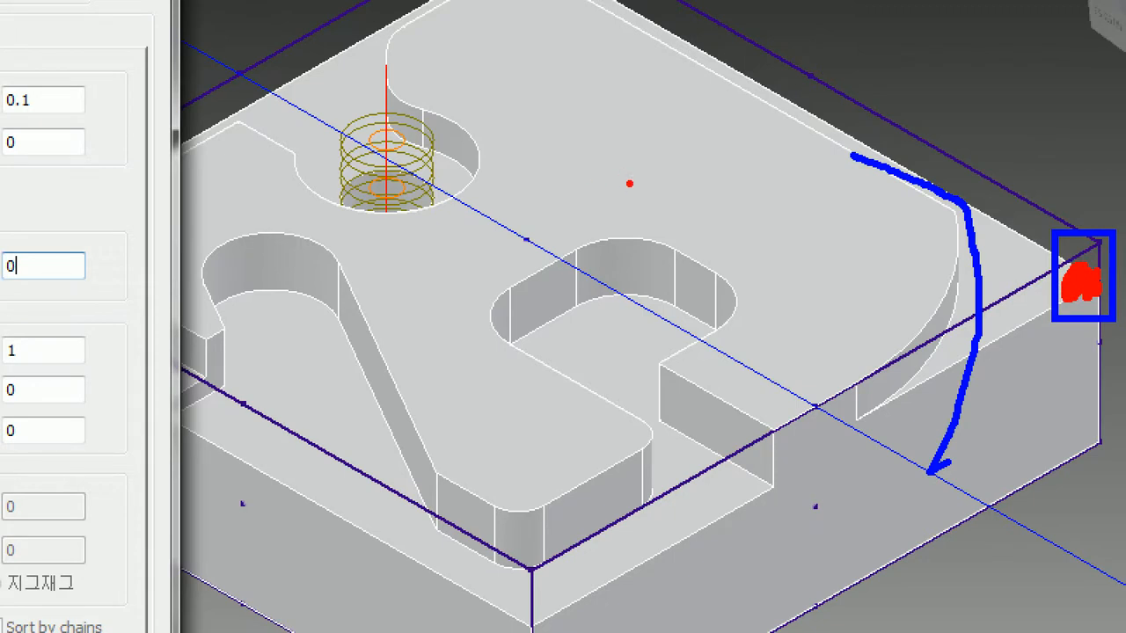
{"action": "mouse_move", "coordinate": [944, 145]}
{"action": "left_mouse_down"}
{"action": "mouse_move", "coordinate": [992, 200]}
{"action": "mouse_move", "coordinate": [1022, 440]}
{"action": "mouse_move", "coordinate": [1010, 479]}
{"action": "left_mouse_up"}
{"action": "key", "text": "Escape"}
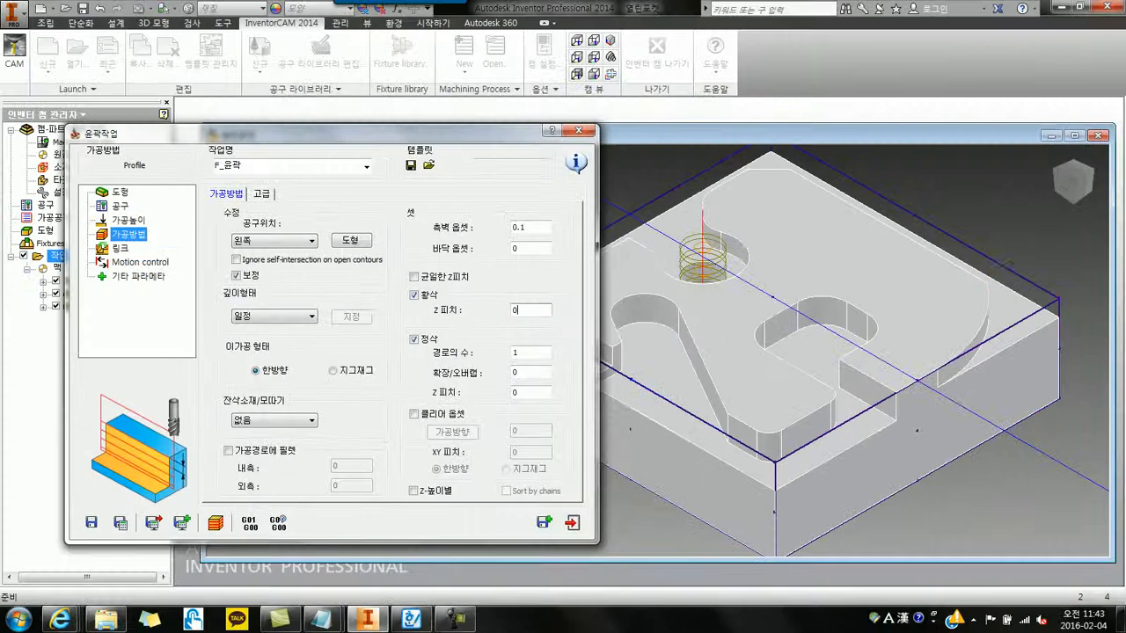
Enable the clear offset (클리어 옵셋) for the profile operation, with an offset of 10 and an XY pitch (XY 피치) of 5
{"action": "left_click", "coordinate": [414, 413]}
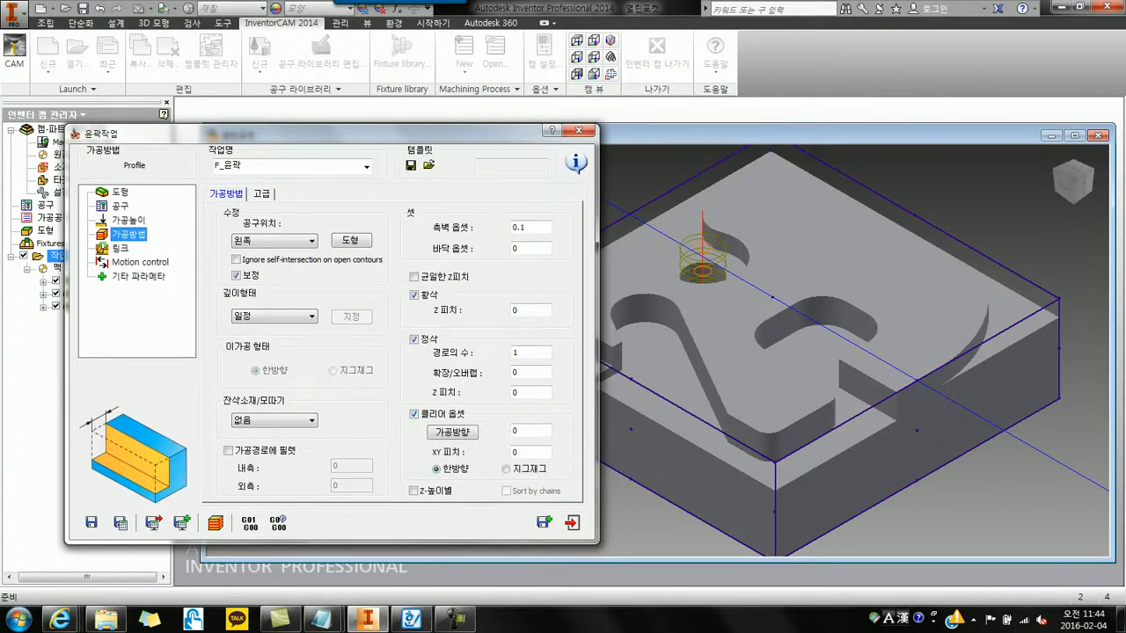
{"action": "double_click", "coordinate": [515, 430]}
{"action": "type", "text": "1"}
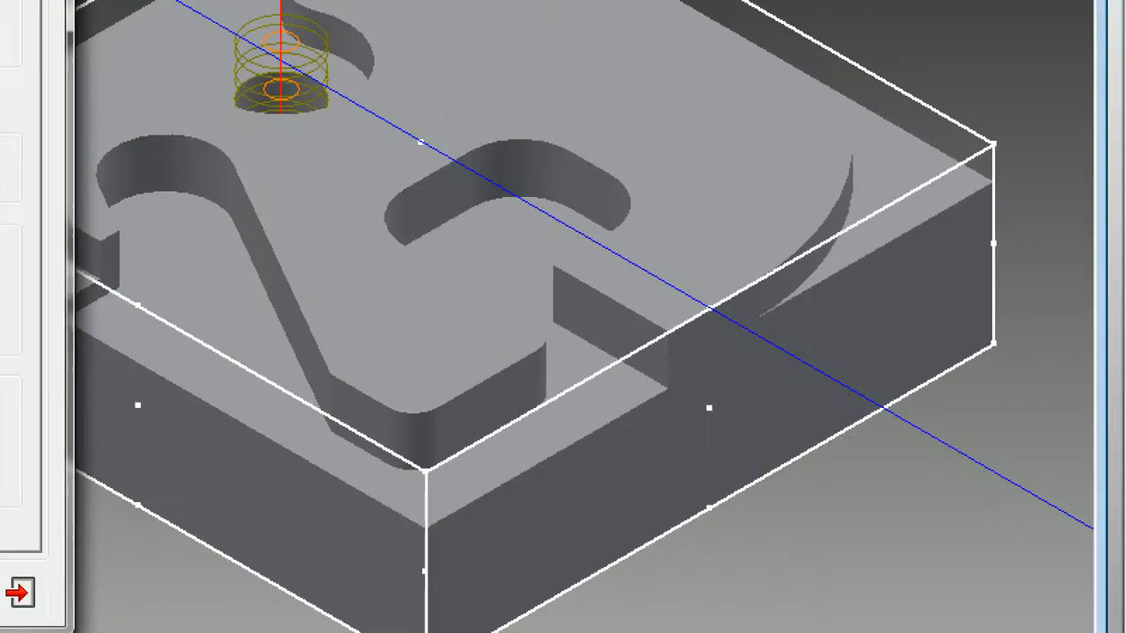
{"action": "mouse_move", "coordinate": [528, 357]}
{"action": "left_mouse_down"}
{"action": "mouse_move", "coordinate": [461, 409]}
{"action": "mouse_move", "coordinate": [570, 482]}
{"action": "mouse_move", "coordinate": [521, 526]}
{"action": "left_mouse_up"}
{"action": "left_click", "coordinate": [598, 399]}
{"action": "mouse_move", "coordinate": [577, 373]}
{"action": "left_mouse_down"}
{"action": "mouse_move", "coordinate": [572, 427]}
{"action": "mouse_move", "coordinate": [600, 387]}
{"action": "left_mouse_up"}
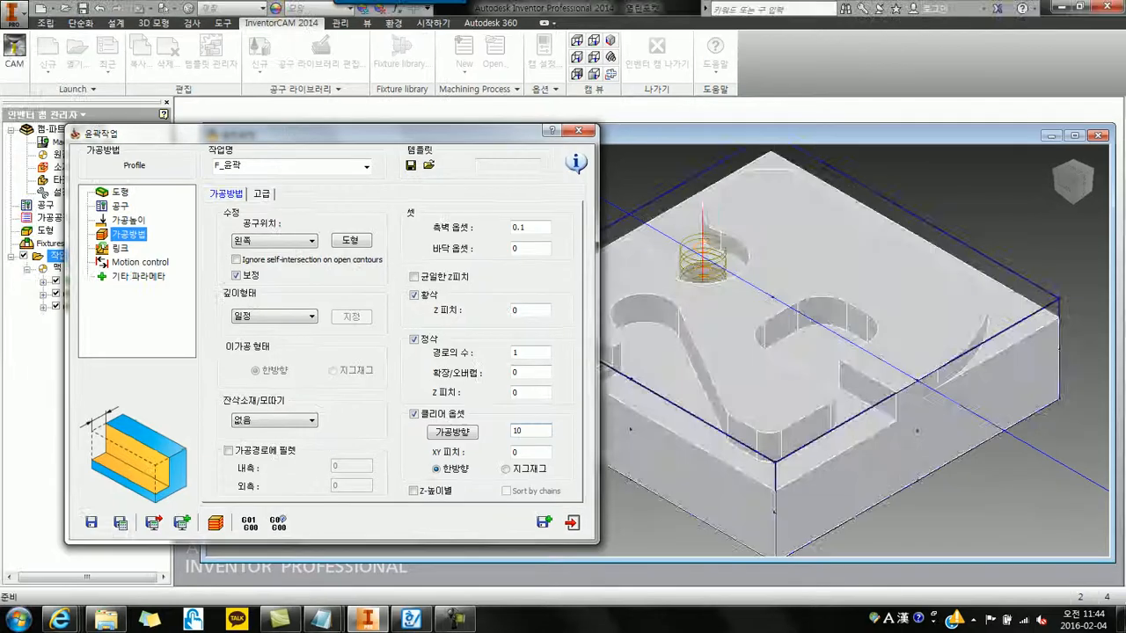
{"action": "key", "text": "Tab"}
{"action": "type", "text": "5"}
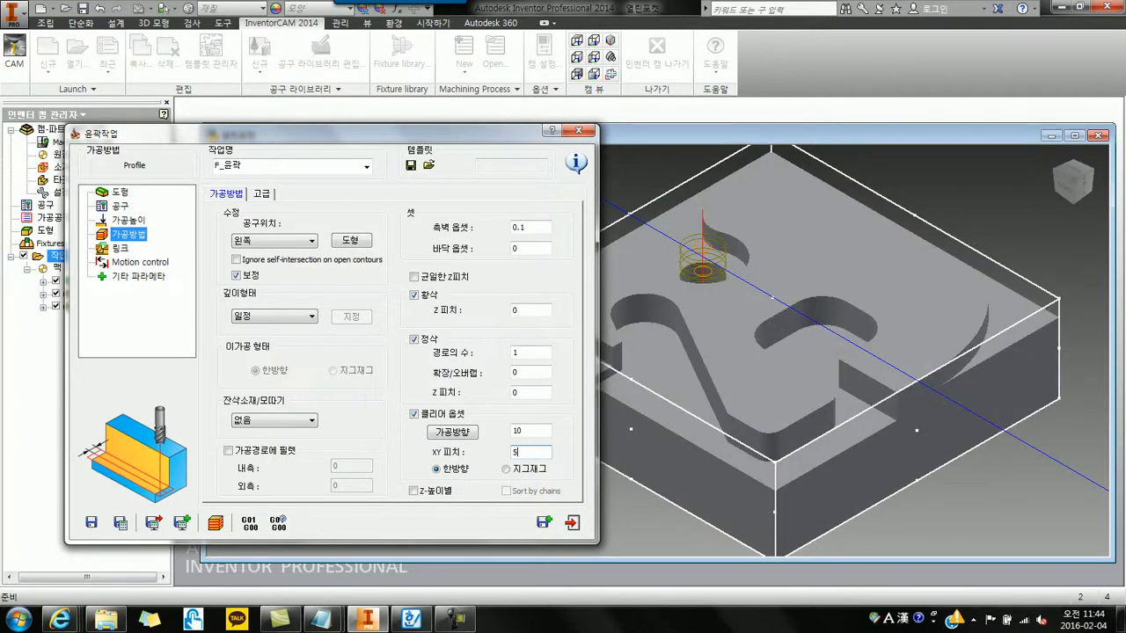
{"action": "left_click", "coordinate": [845, 426]}
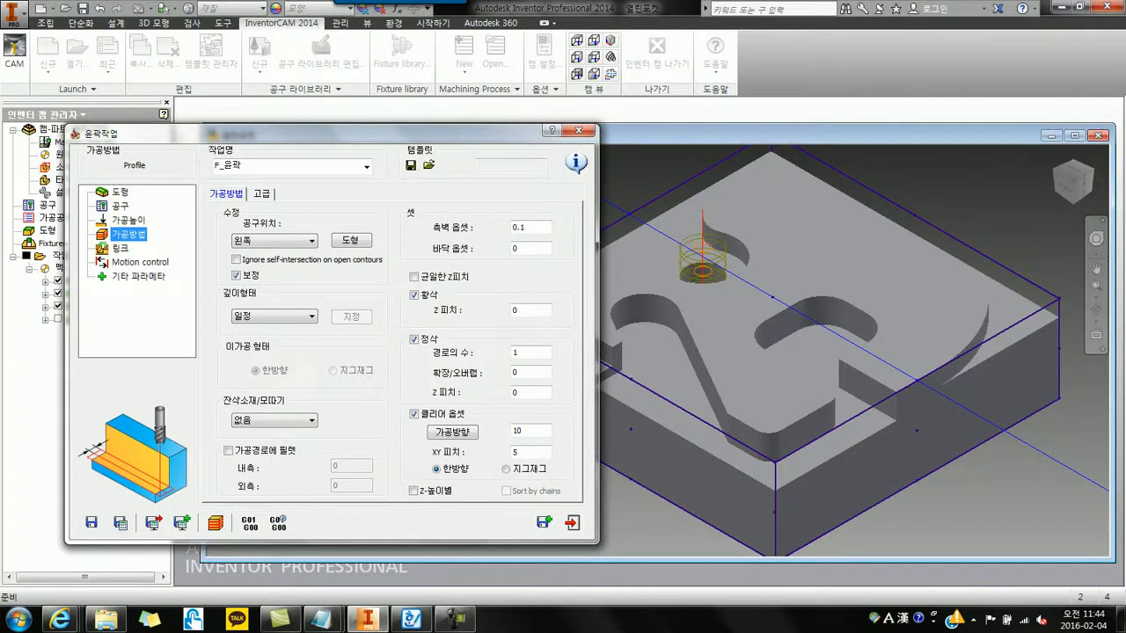
Examine the calculated profile toolpath around the island, including its offset passes and the entry and exit moves at the notch
{"action": "middle_click_drag", "start_coordinate": [809, 272], "coordinate": [875, 285], "text": "shift"}
{"action": "scroll", "coordinate": [828, 357], "scroll_direction": "up", "scroll_amount": 4}
{"action": "scroll", "coordinate": [857, 378], "scroll_direction": "down", "scroll_amount": 8}
{"action": "scroll", "coordinate": [857, 378], "scroll_direction": "up", "scroll_amount": 3}
{"action": "middle_click_drag", "start_coordinate": [850, 422], "coordinate": [852, 359]}
{"action": "scroll", "coordinate": [853, 405], "scroll_direction": "up", "scroll_amount": 3}
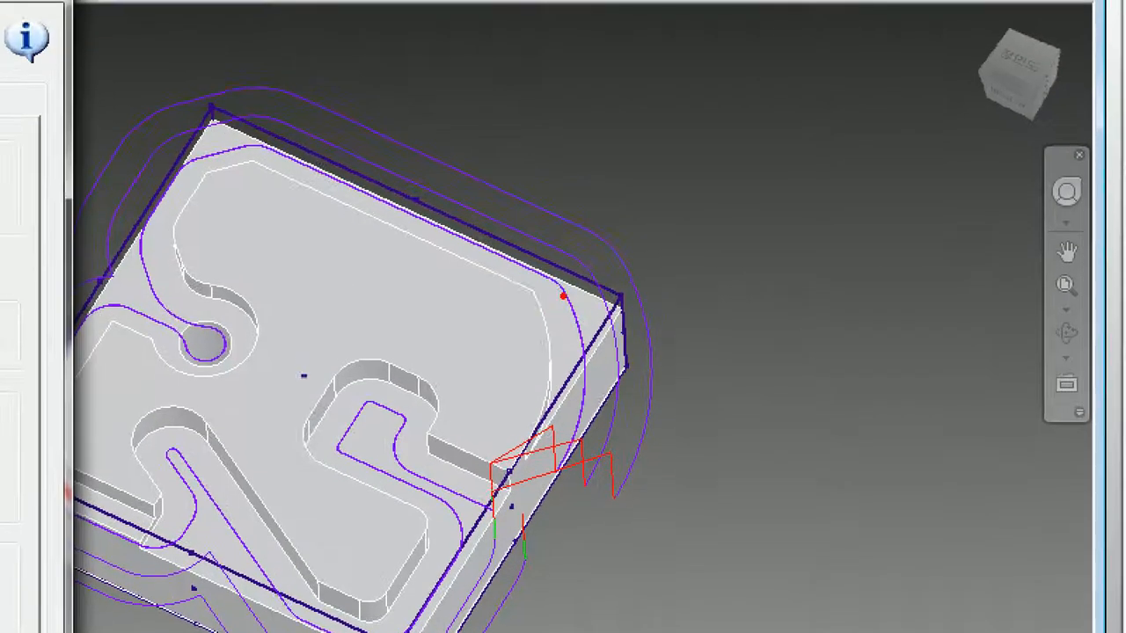
{"action": "mouse_move", "coordinate": [716, 284]}
{"action": "left_mouse_down"}
{"action": "mouse_move", "coordinate": [738, 347]}
{"action": "mouse_move", "coordinate": [753, 315]}
{"action": "left_mouse_up"}
{"action": "left_click_drag", "start_coordinate": [633, 293], "coordinate": [650, 356]}
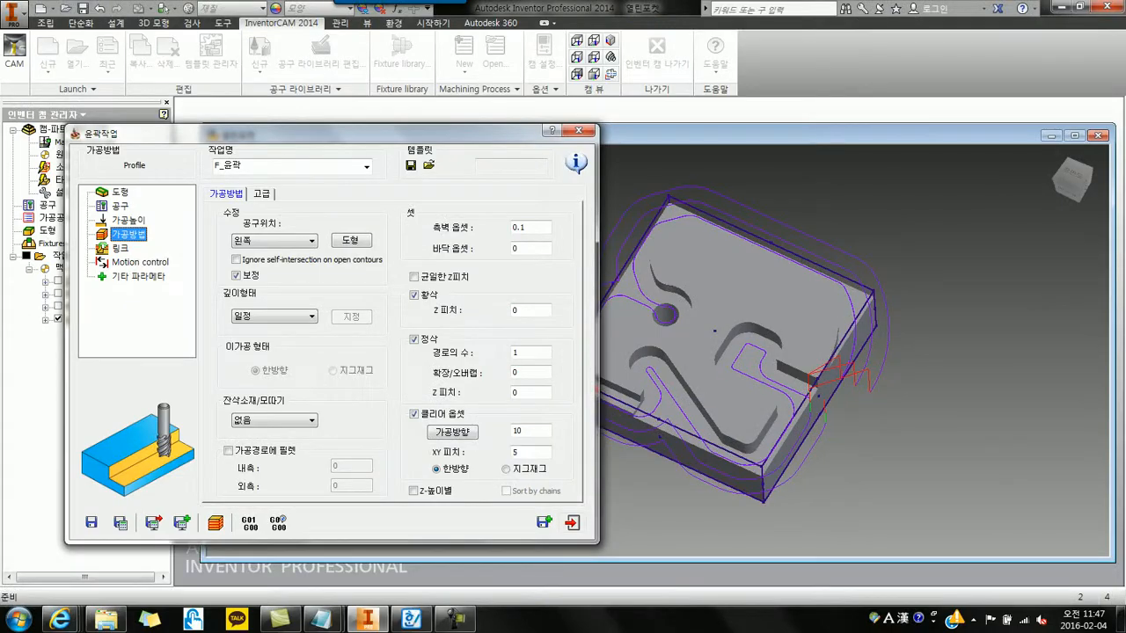
Try an arc (호) lead-in for the profile operation, using the Distance option instead of Center
{"action": "left_click", "coordinate": [119, 248]}
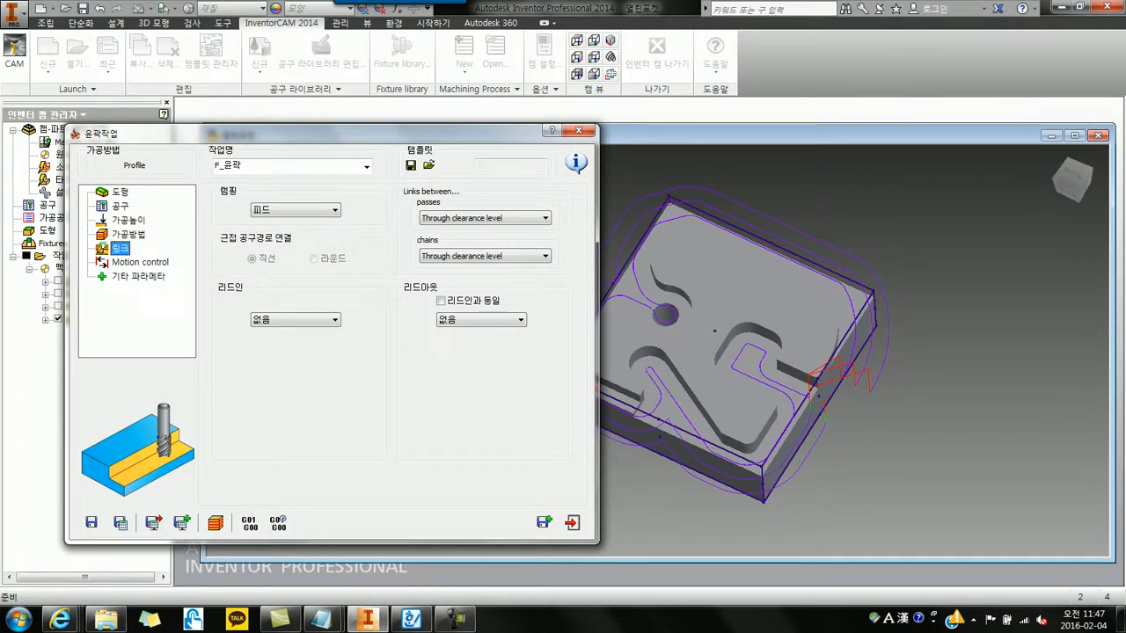
{"action": "left_click", "coordinate": [295, 319]}
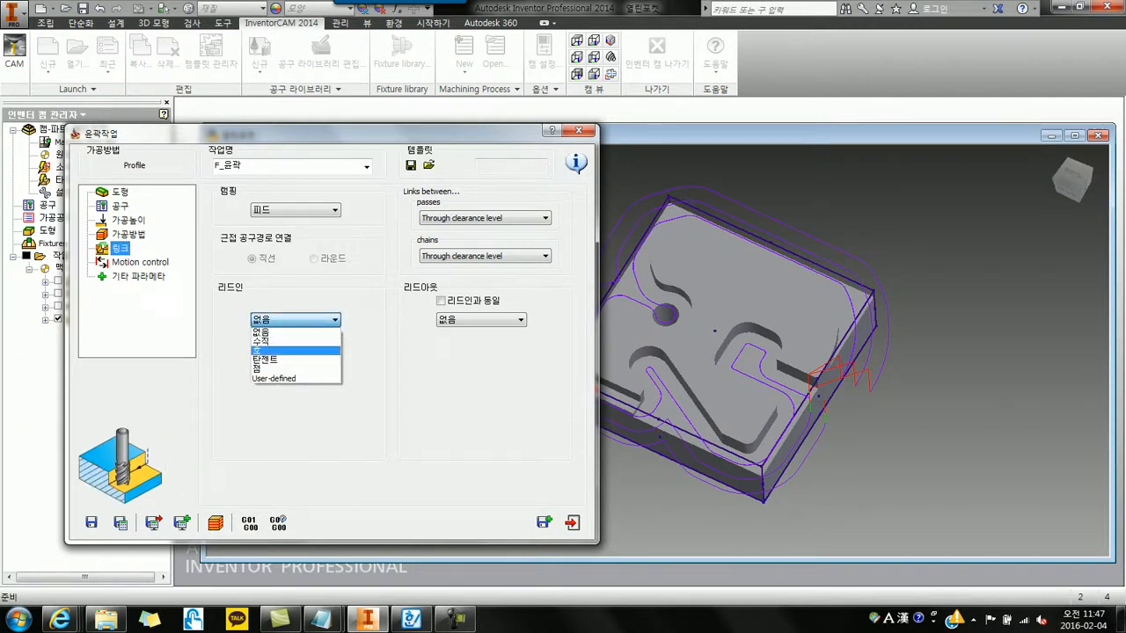
{"action": "left_click", "coordinate": [295, 350]}
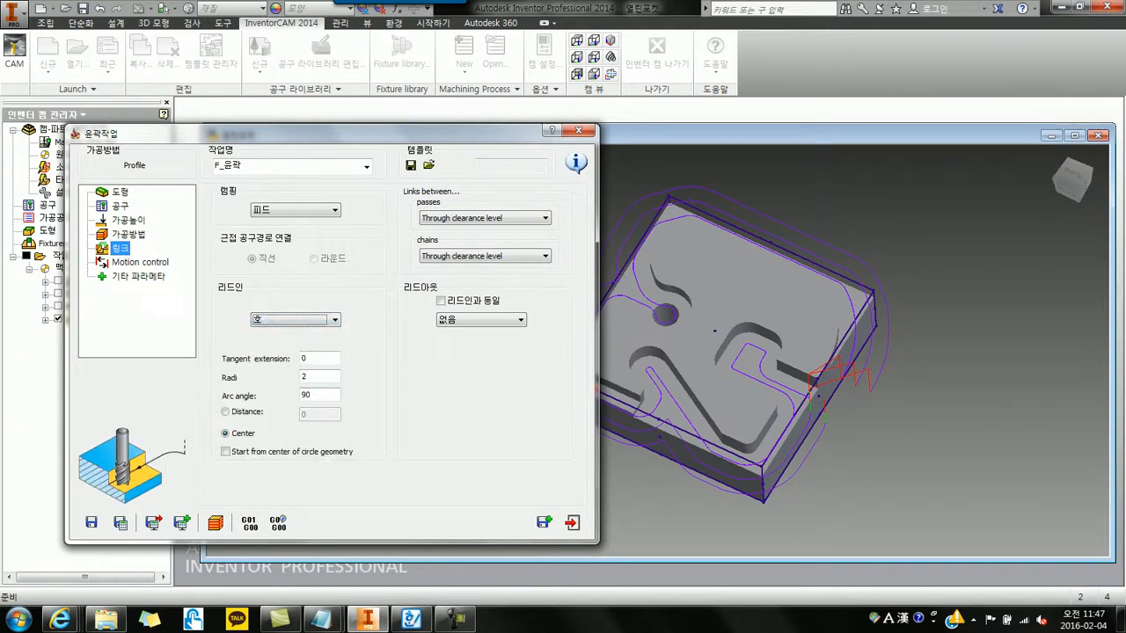
{"action": "left_click", "coordinate": [226, 411]}
{"action": "left_click", "coordinate": [226, 434]}
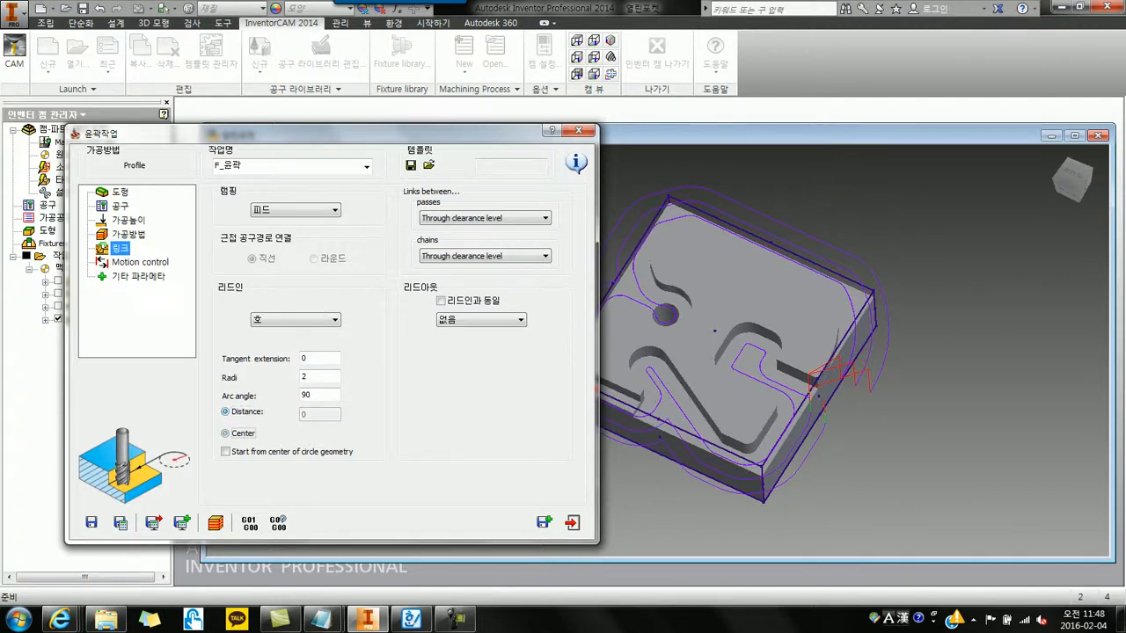
{"action": "left_click", "coordinate": [227, 412]}
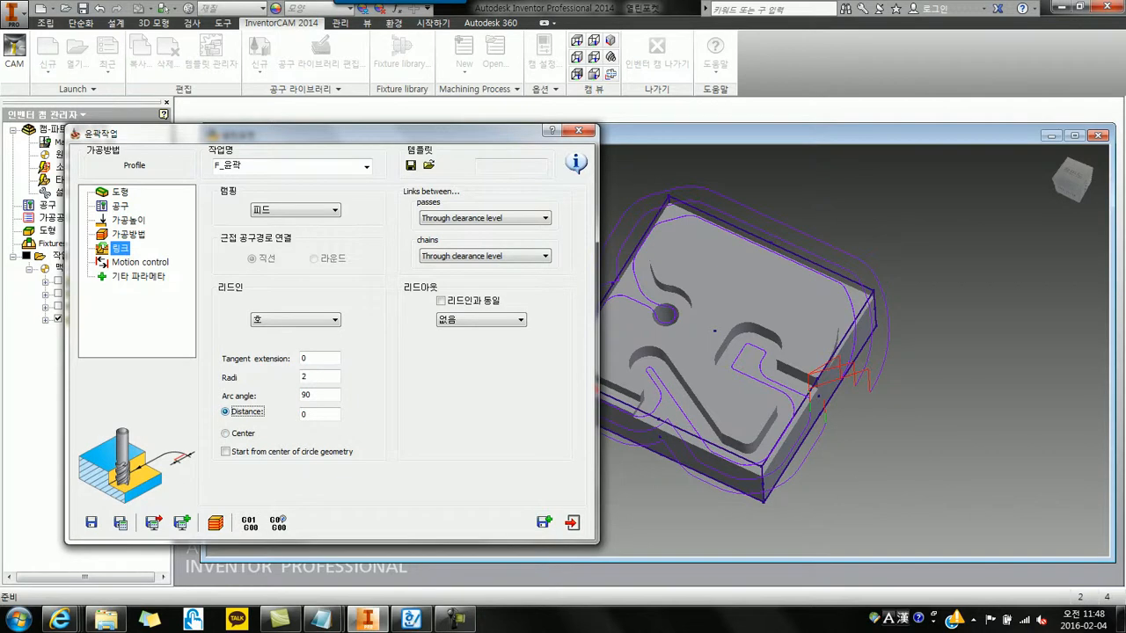
Set the lead-in (리드인) to 수직 with a tangent extension of 15, and make the lead-out (리드아웃) the same as the lead-in
{"action": "left_click", "coordinate": [295, 319]}
{"action": "left_click", "coordinate": [294, 332]}
{"action": "left_click", "coordinate": [317, 358]}
{"action": "left_click_drag", "start_coordinate": [311, 359], "coordinate": [301, 359]}
{"action": "type", "text": "1"}
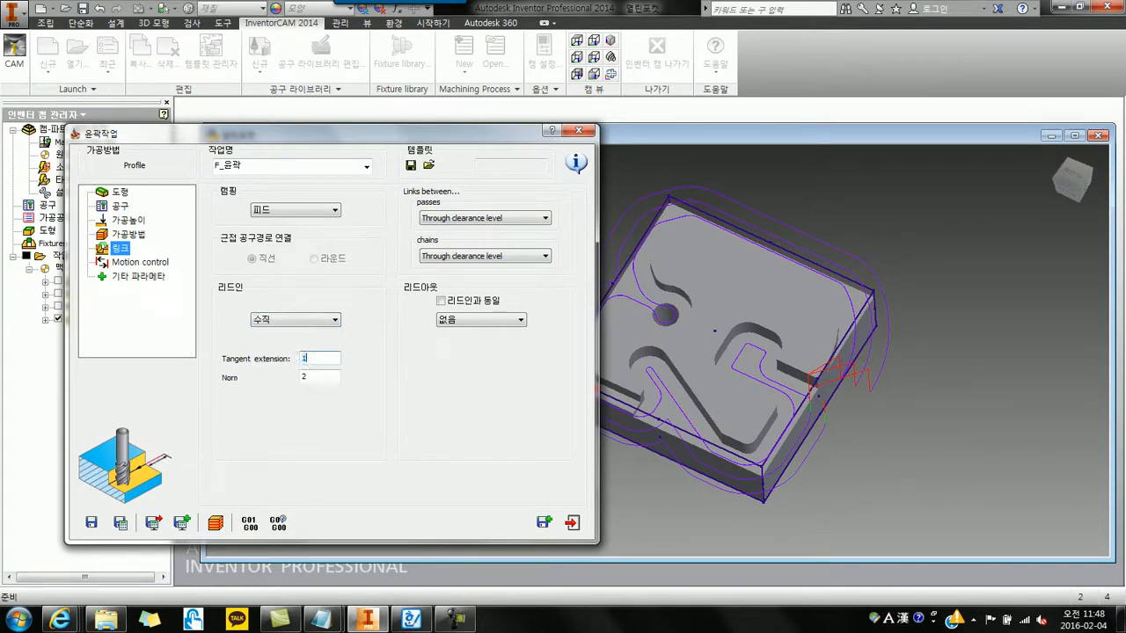
{"action": "type", "text": "5"}
{"action": "left_click", "coordinate": [440, 300]}
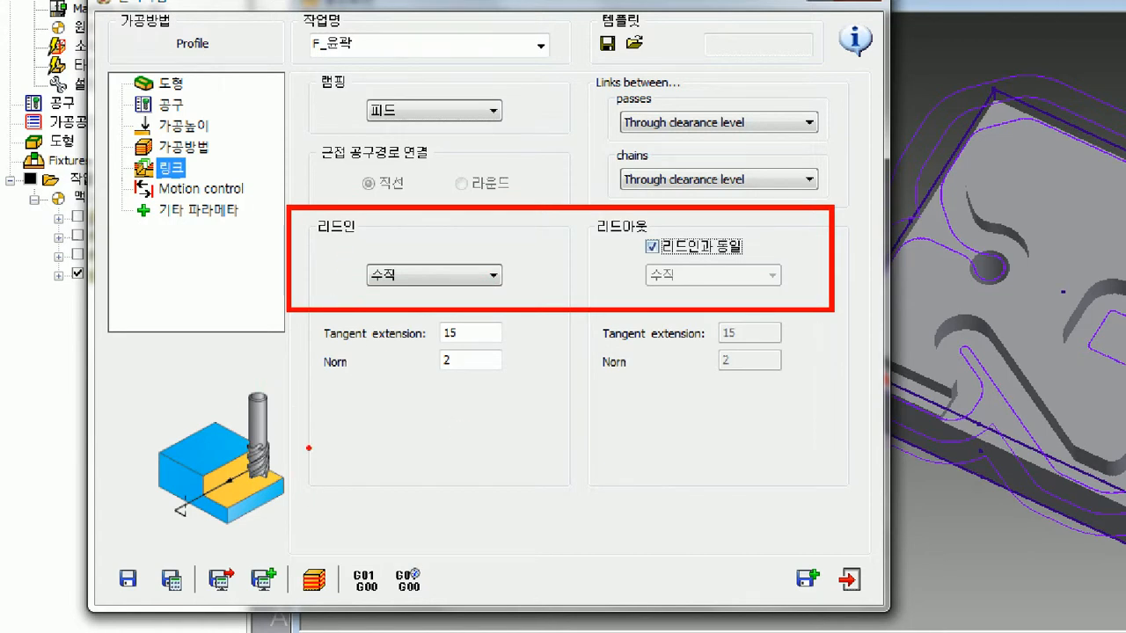
{"action": "mouse_move", "coordinate": [428, 431]}
{"action": "left_mouse_down", "text": "shift"}
{"action": "mouse_move", "coordinate": [513, 441]}
{"action": "mouse_move", "coordinate": [518, 430]}
{"action": "left_mouse_up", "text": "shift"}
{"action": "key", "text": "b"}
{"action": "left_click_drag", "start_coordinate": [529, 430], "coordinate": [659, 430], "text": "shift"}
{"action": "mouse_move", "coordinate": [554, 396]}
{"action": "left_mouse_down"}
{"action": "mouse_move", "coordinate": [564, 419]}
{"action": "mouse_move", "coordinate": [597, 403]}
{"action": "left_mouse_up"}
{"action": "mouse_move", "coordinate": [665, 470]}
{"action": "left_mouse_down"}
{"action": "mouse_move", "coordinate": [576, 433]}
{"action": "mouse_move", "coordinate": [403, 432]}
{"action": "left_mouse_up"}
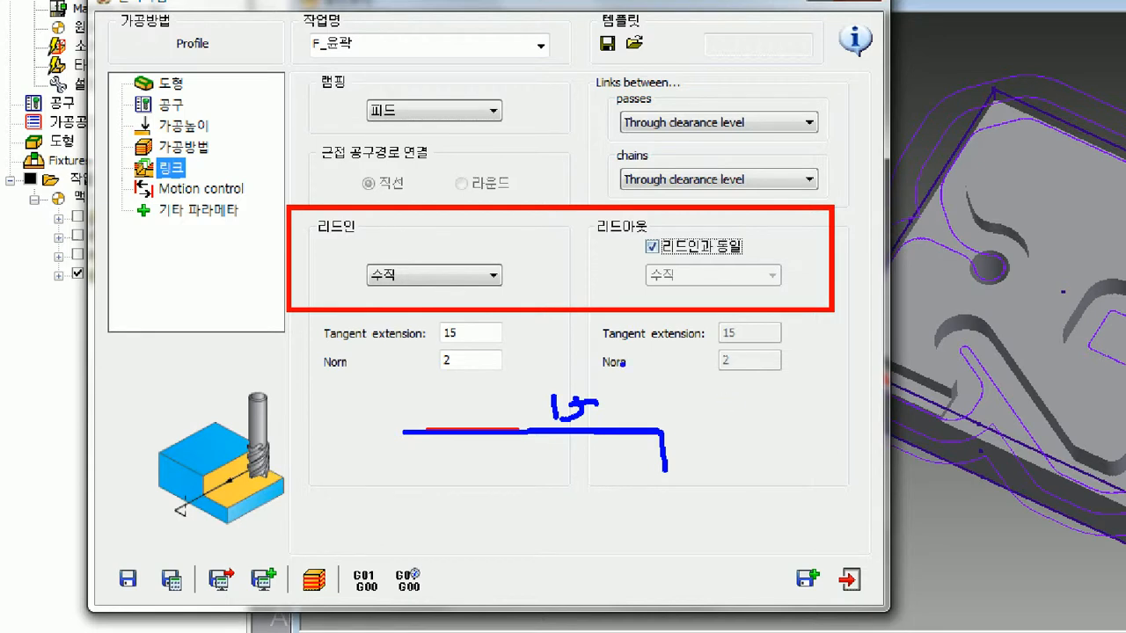
{"action": "left_click_drag", "start_coordinate": [302, 316], "coordinate": [461, 368]}
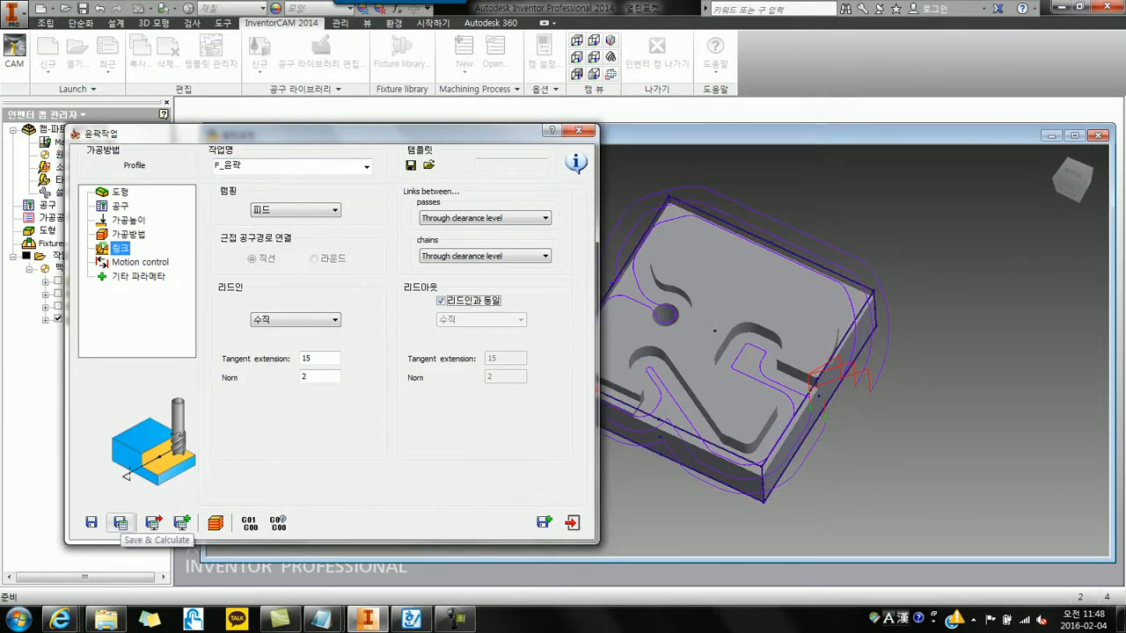
Save and recalculate the profile operation, and save a copy of it as a second profile operation
{"action": "left_click", "coordinate": [120, 522]}
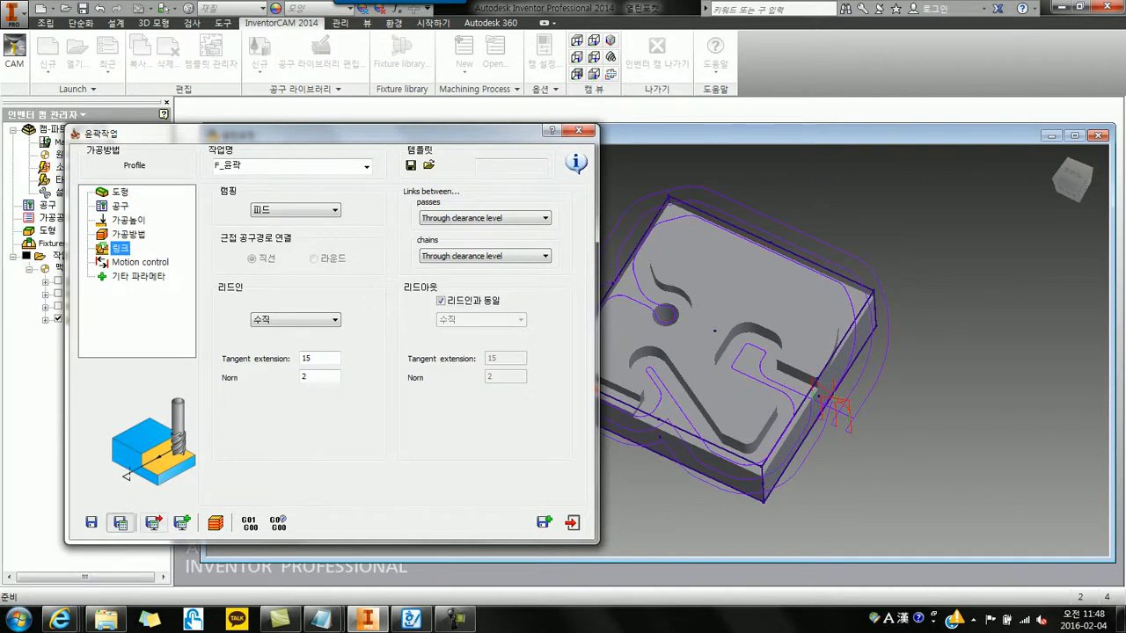
{"action": "left_click", "coordinate": [121, 522]}
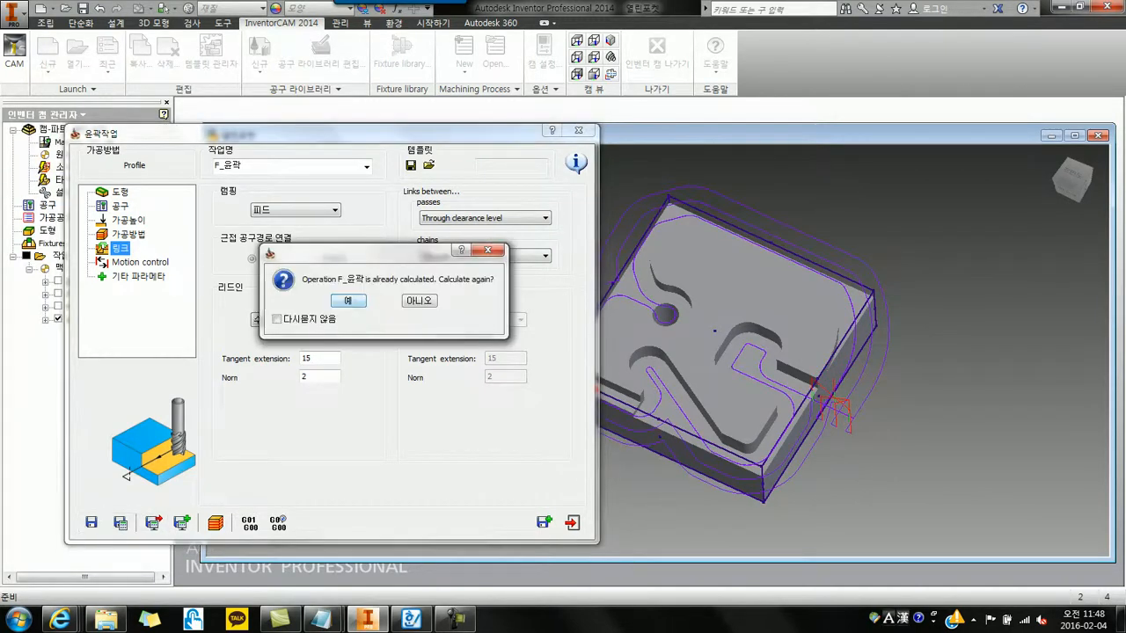
{"action": "key", "text": "Return"}
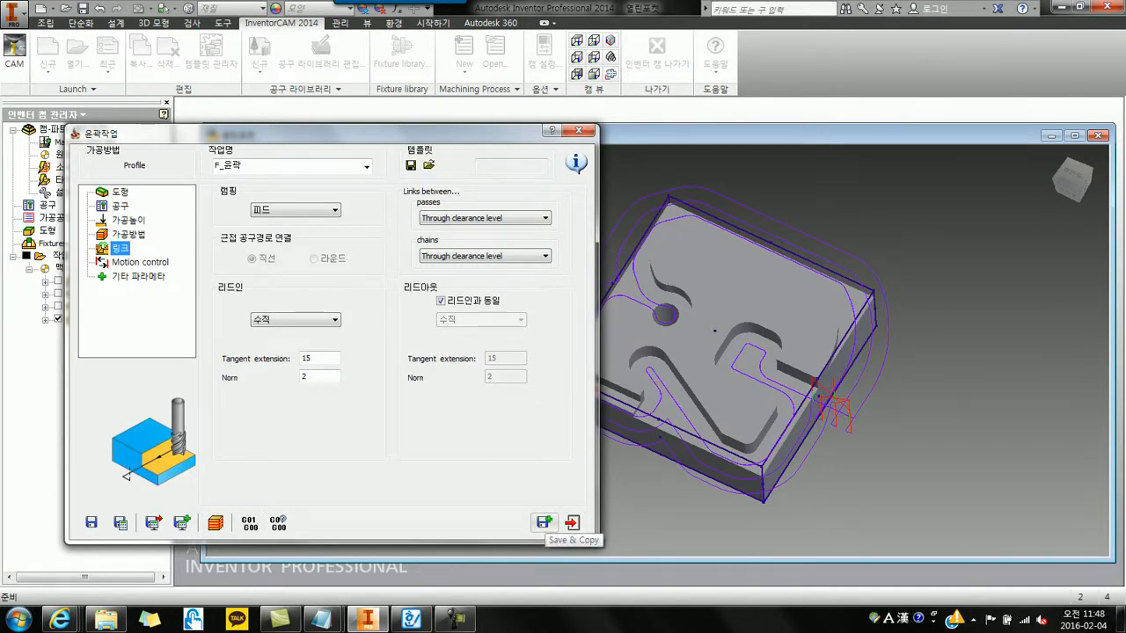
{"action": "left_click", "coordinate": [544, 523]}
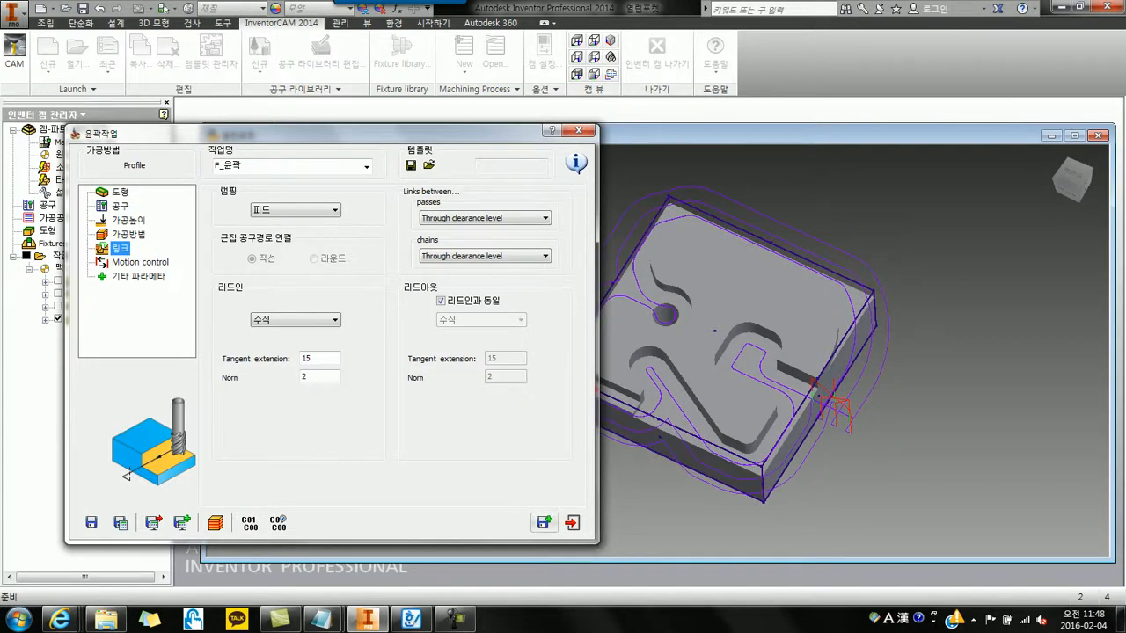
{"action": "left_click", "coordinate": [571, 523]}
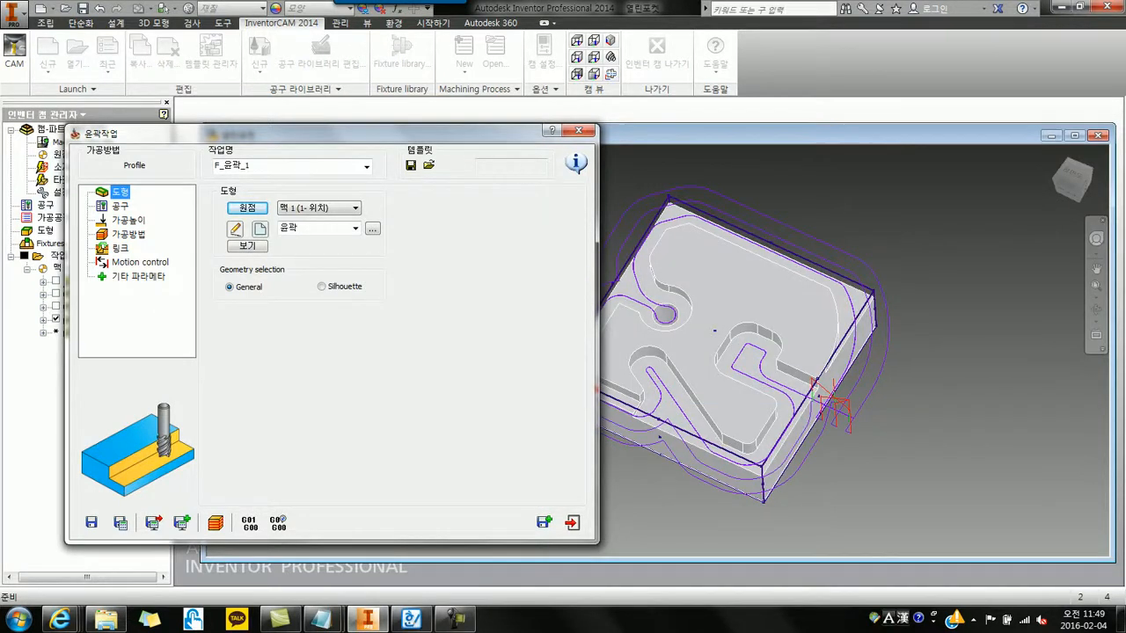
{"action": "left_click", "coordinate": [259, 228]}
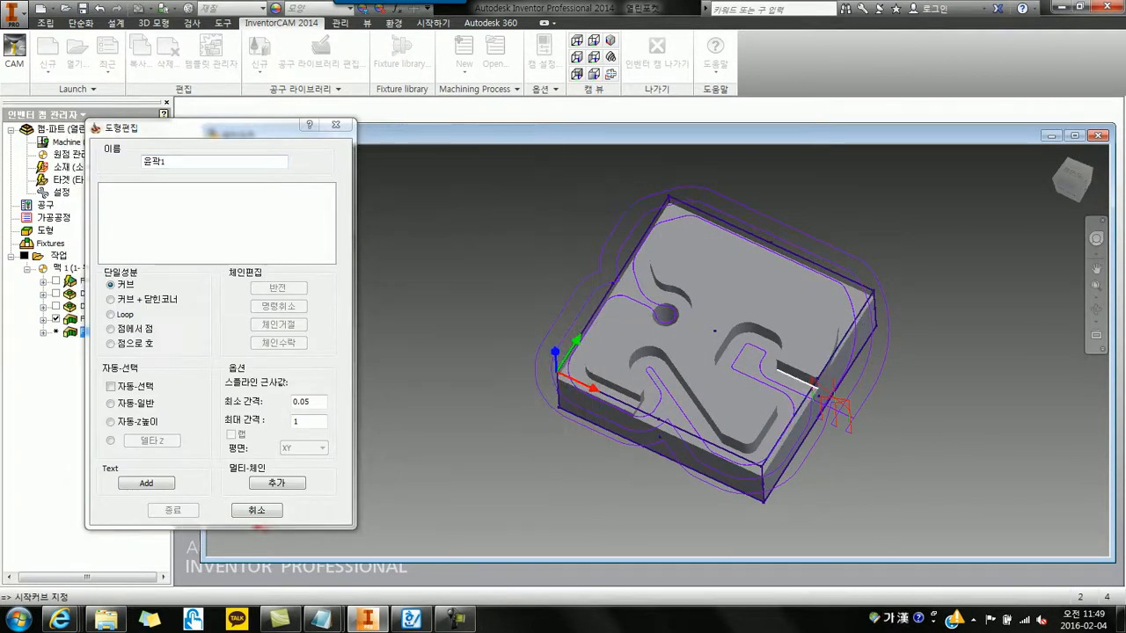
{"action": "left_click", "coordinate": [802, 380]}
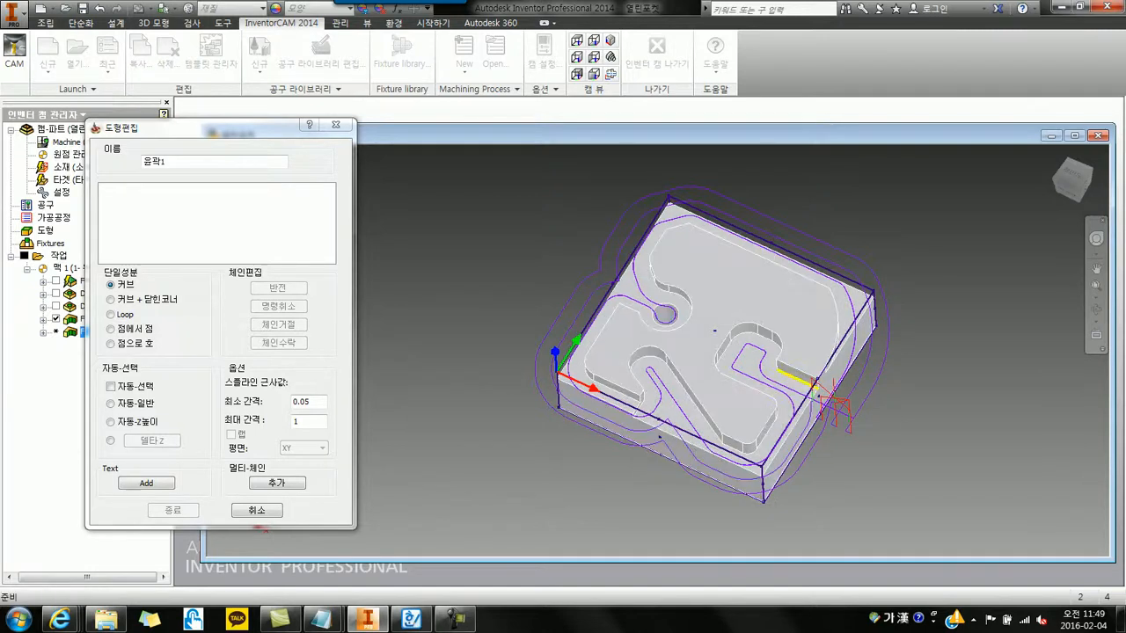
{"action": "left_click", "coordinate": [111, 422]}
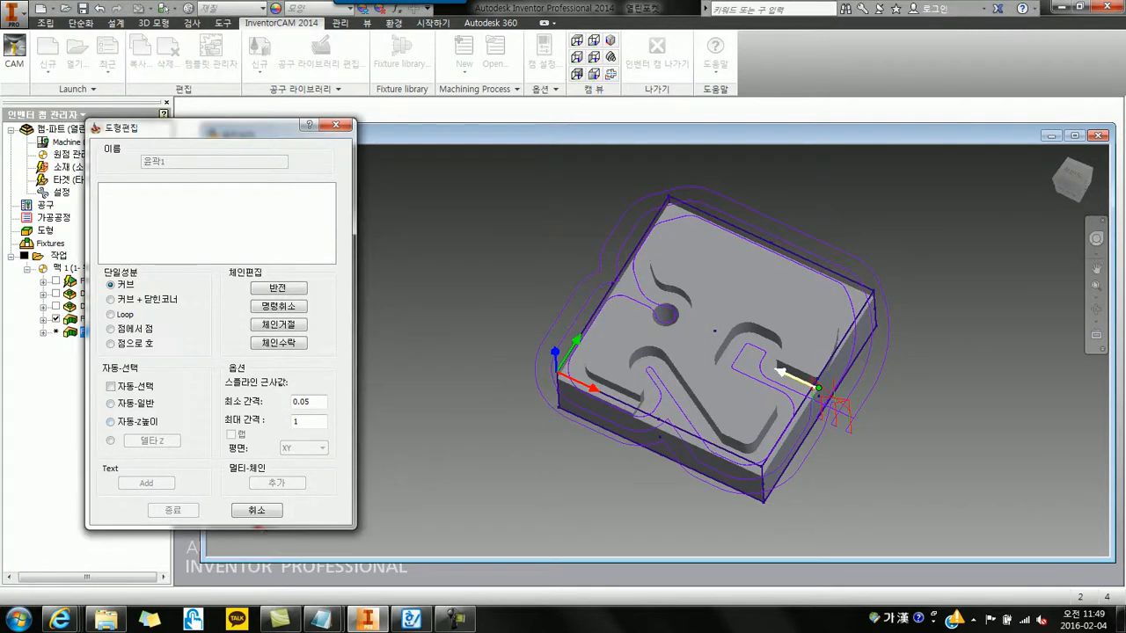
{"action": "key", "text": "Return"}
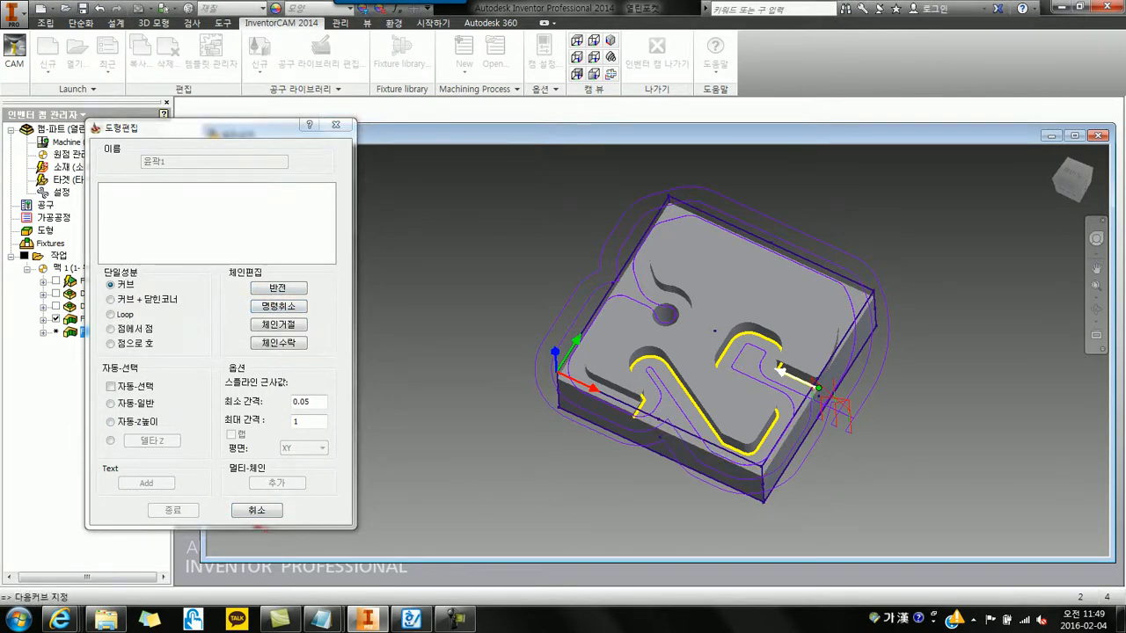
{"action": "left_click", "coordinate": [256, 511]}
Create a new profile geometry by chaining the pocket-floor edges from the notch edge with 자동-Z높이, without accepting the closed chain
{"action": "left_click", "coordinate": [260, 230]}
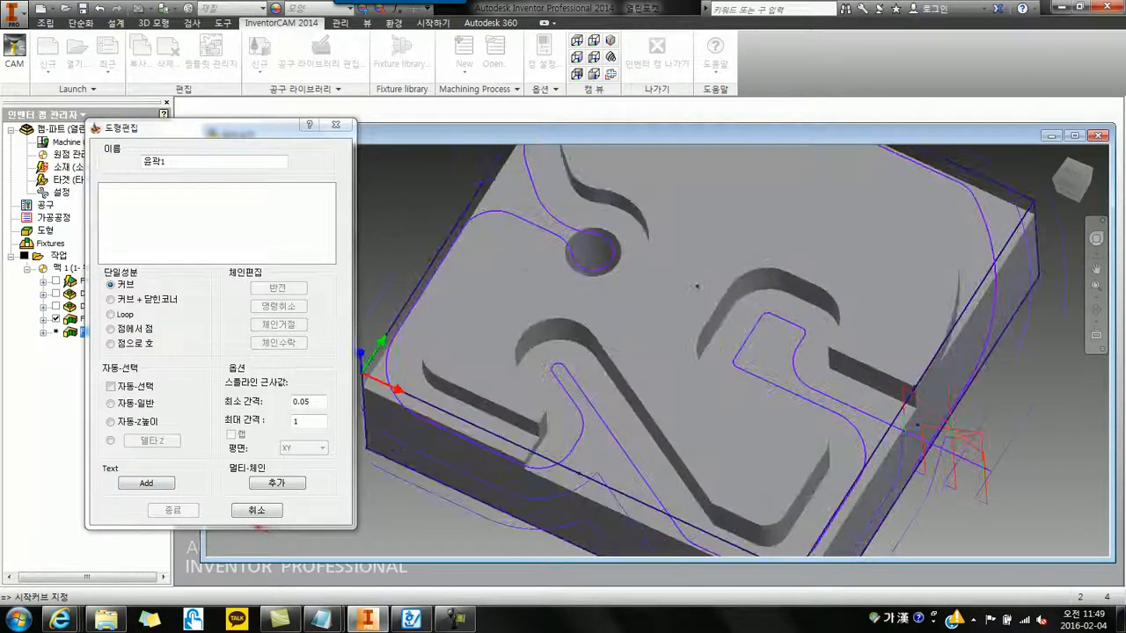
{"action": "mouse_move", "coordinate": [711, 387]}
{"action": "middle_mouse_down", "text": "shift"}
{"action": "mouse_move", "coordinate": [709, 333]}
{"action": "mouse_move", "coordinate": [704, 374]}
{"action": "middle_mouse_up", "text": "shift"}
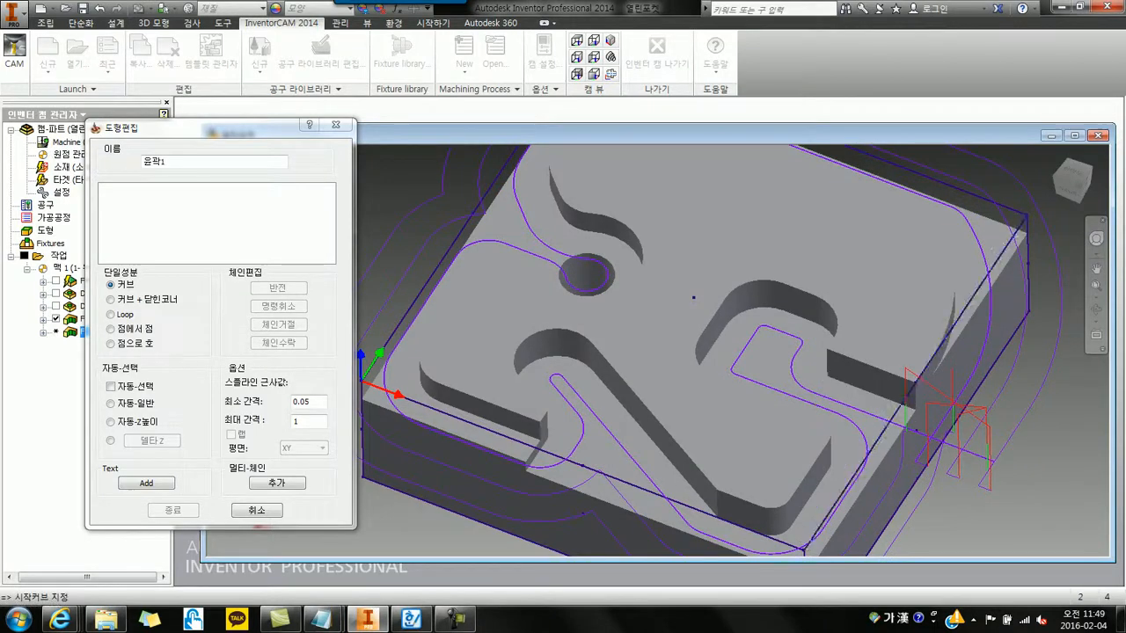
{"action": "scroll", "coordinate": [695, 299], "scroll_direction": "up", "scroll_amount": 2}
{"action": "scroll", "coordinate": [695, 299], "scroll_direction": "down", "scroll_amount": 4}
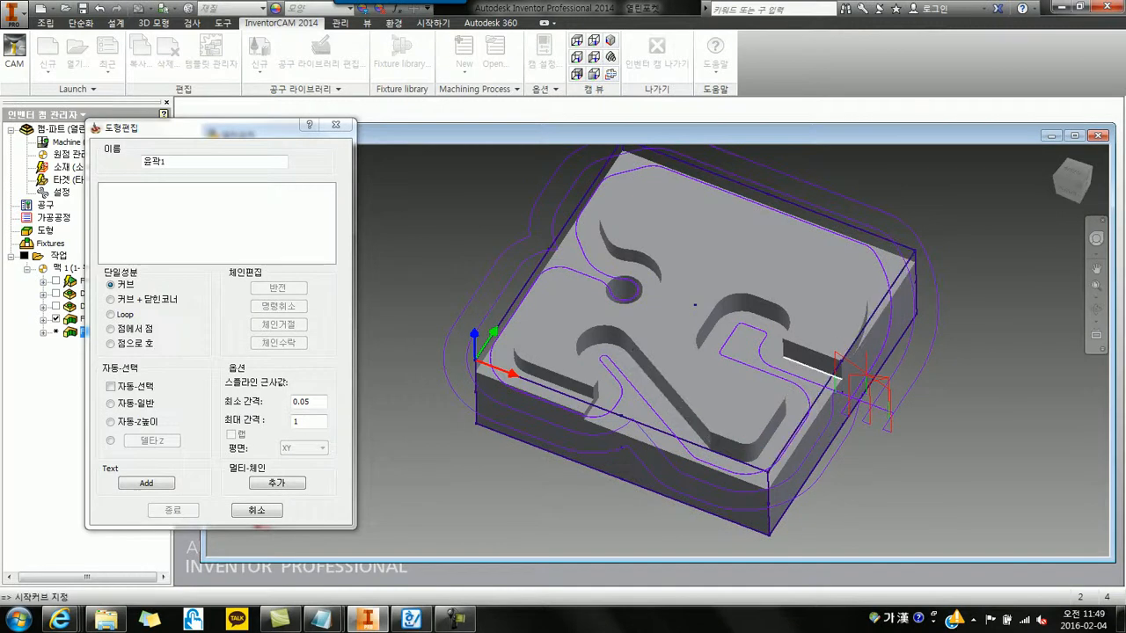
{"action": "left_click", "coordinate": [808, 366]}
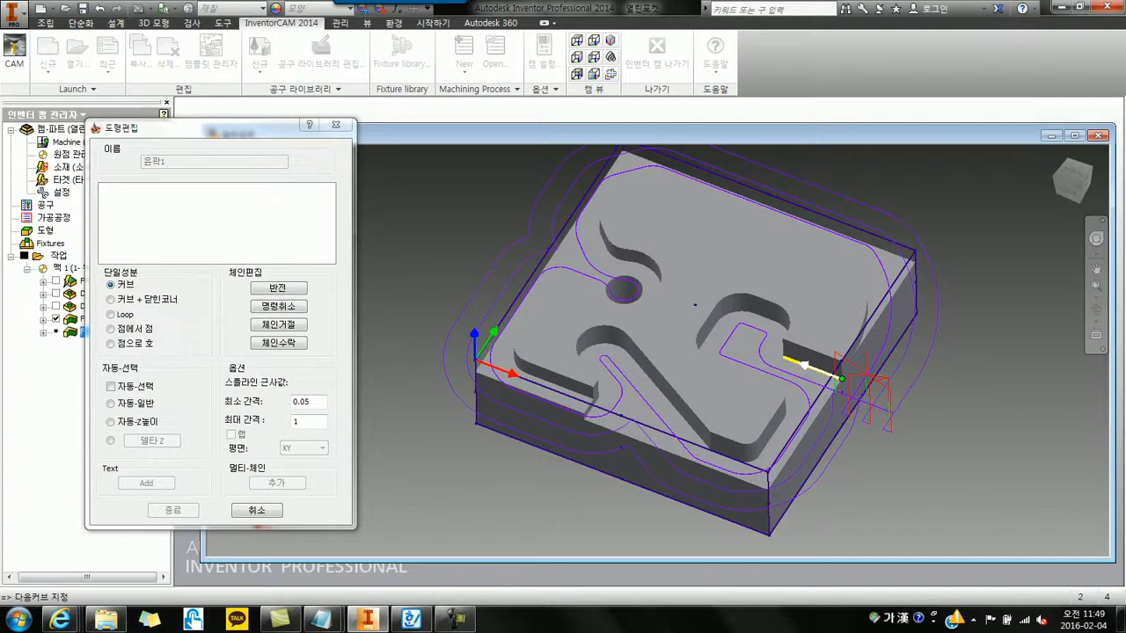
{"action": "left_click", "coordinate": [111, 422]}
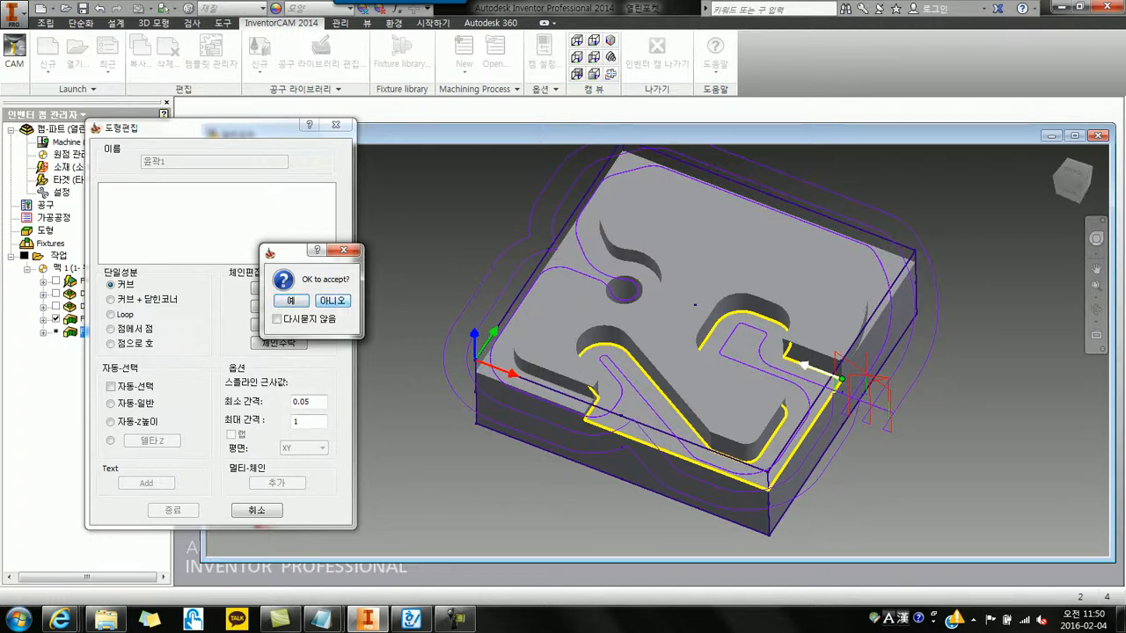
{"action": "left_click", "coordinate": [332, 300]}
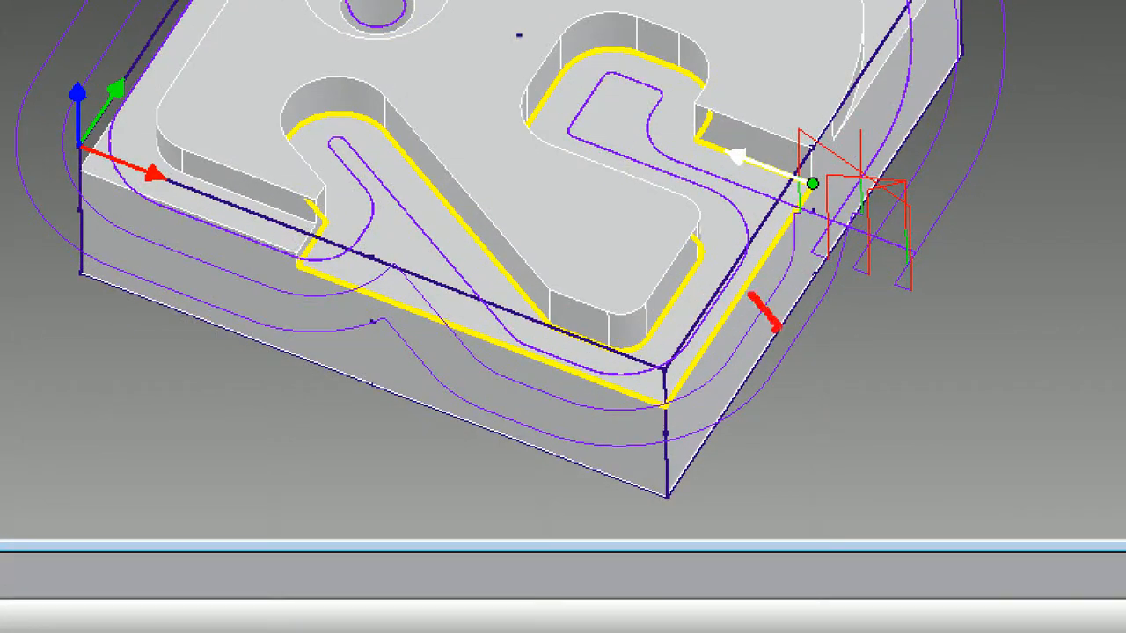
{"action": "left_click_drag", "start_coordinate": [508, 349], "coordinate": [443, 407]}
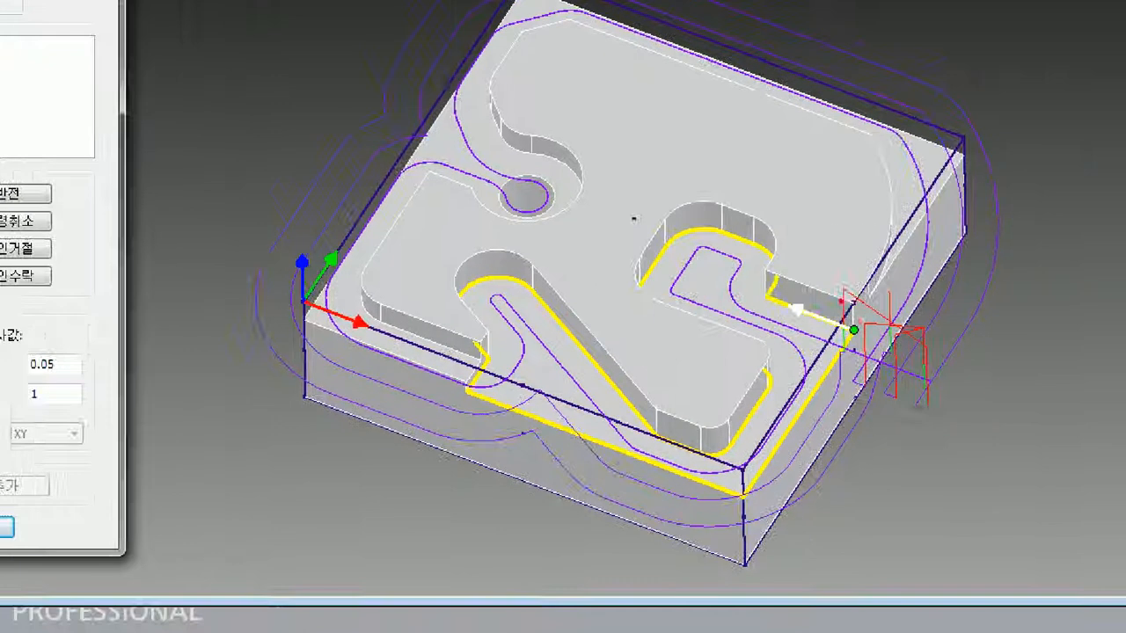
{"action": "left_click_drag", "start_coordinate": [858, 328], "coordinate": [799, 302]}
{"action": "left_click_drag", "start_coordinate": [838, 258], "coordinate": [835, 289]}
{"action": "mouse_move", "coordinate": [823, 369]}
{"action": "left_mouse_down"}
{"action": "mouse_move", "coordinate": [846, 407]}
{"action": "mouse_move", "coordinate": [889, 408]}
{"action": "mouse_move", "coordinate": [906, 480]}
{"action": "mouse_move", "coordinate": [898, 459]}
{"action": "left_mouse_up"}
{"action": "left_click_drag", "start_coordinate": [786, 407], "coordinate": [755, 459]}
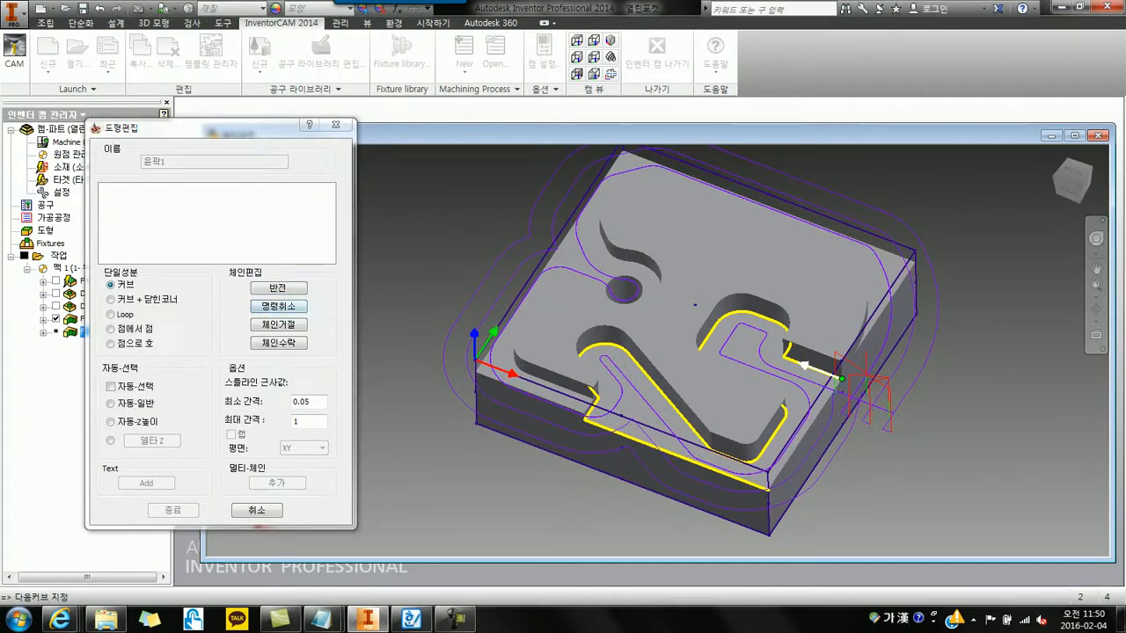
Remove the block's outer side edges from the chain, accept the open chain along the island walls and finish the geometry
{"action": "left_click", "coordinate": [278, 306]}
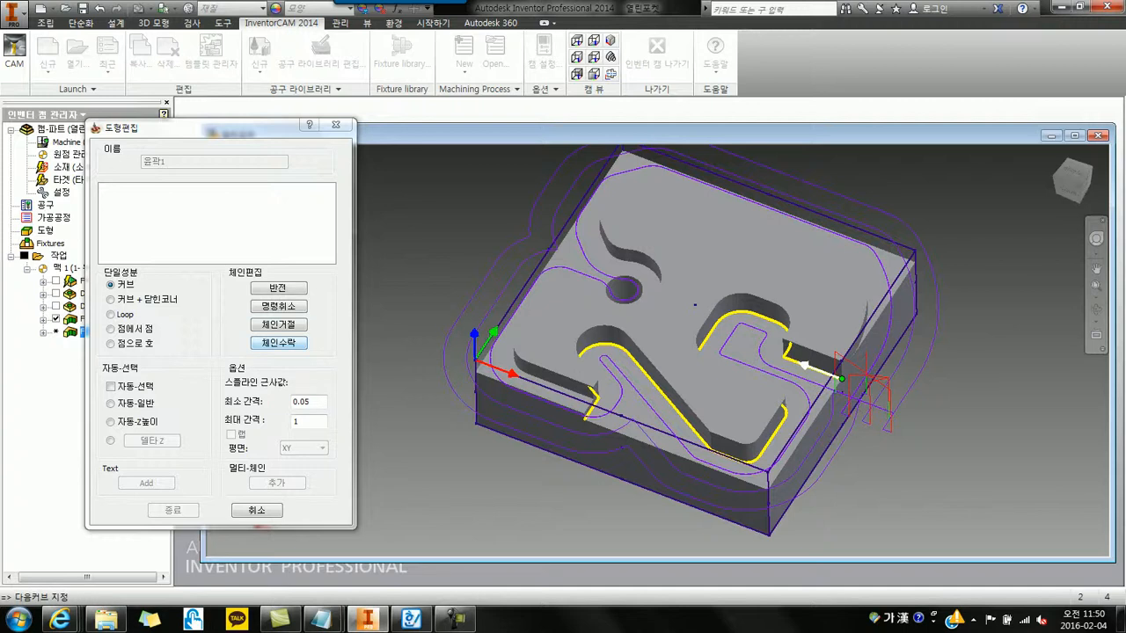
{"action": "left_click", "coordinate": [278, 342]}
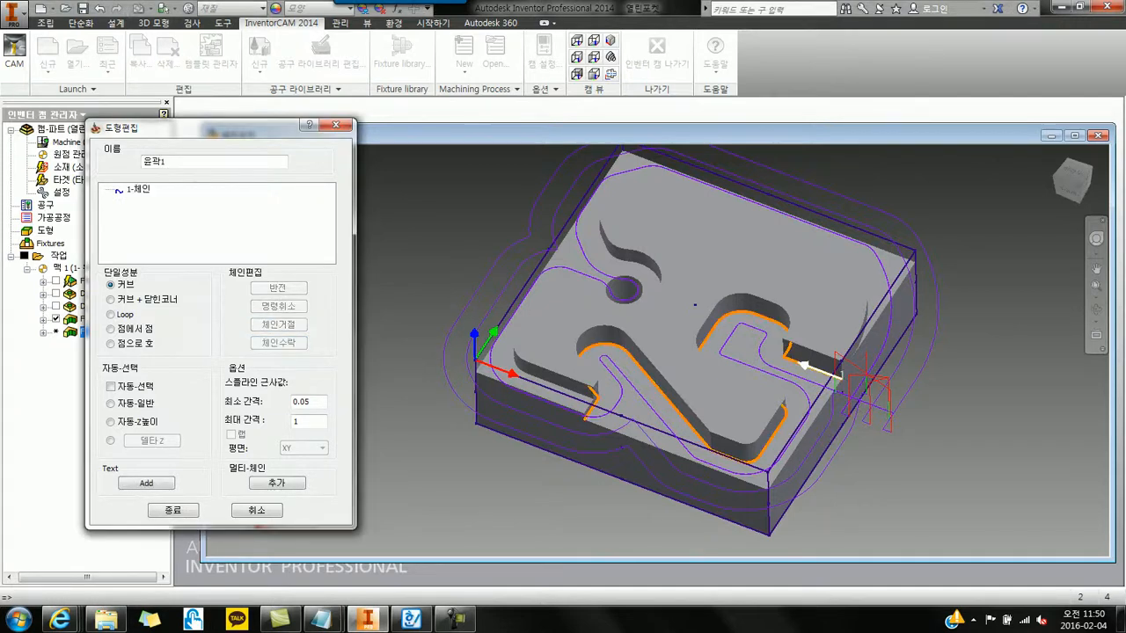
{"action": "left_click", "coordinate": [172, 511]}
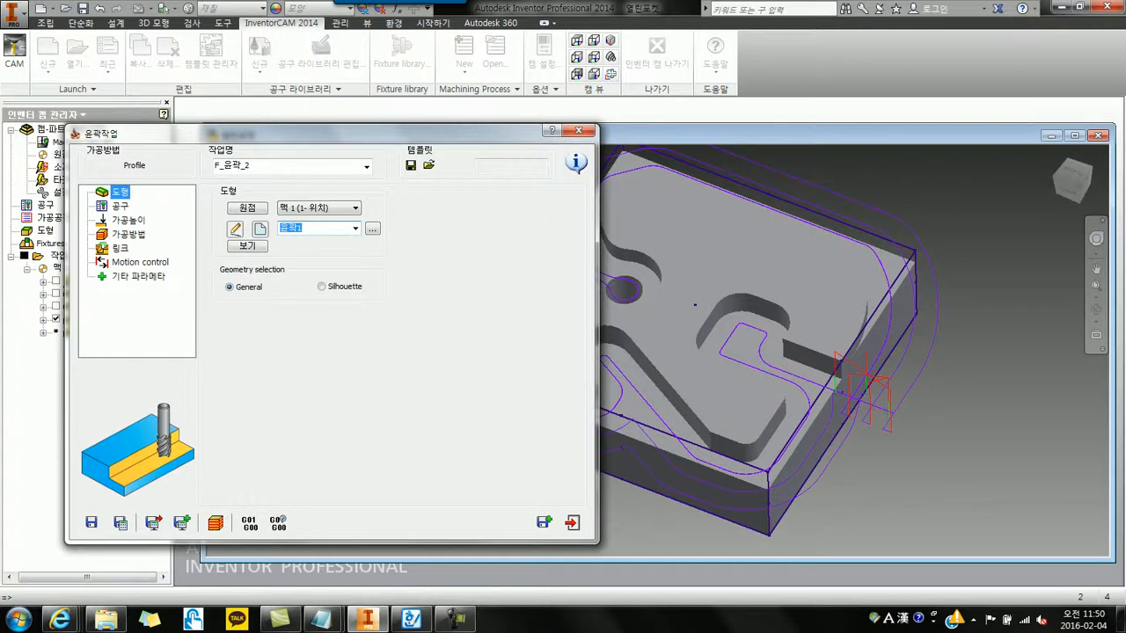
Review the copied profile operation's tool, machining heights, machining method and link settings
{"action": "left_click", "coordinate": [120, 205]}
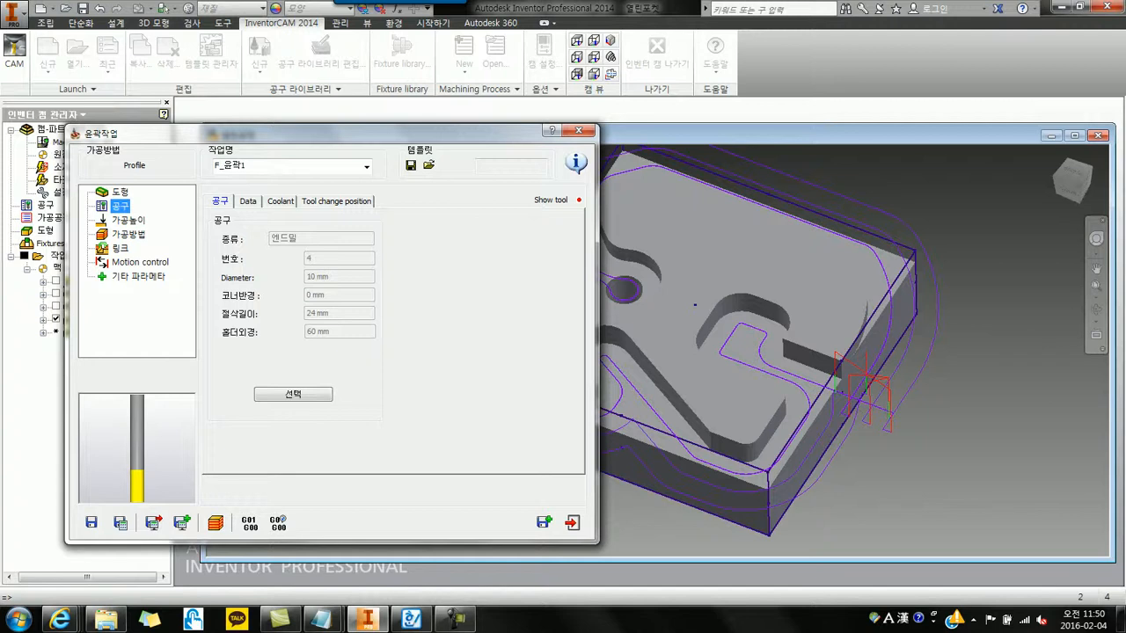
{"action": "left_click", "coordinate": [128, 221]}
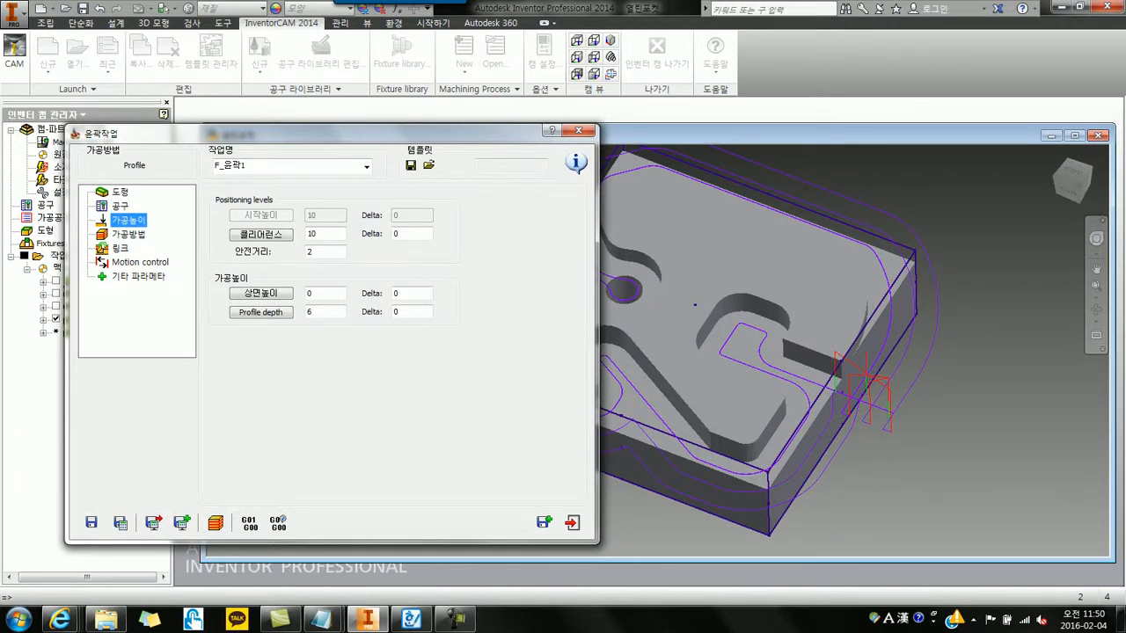
{"action": "left_click", "coordinate": [312, 312]}
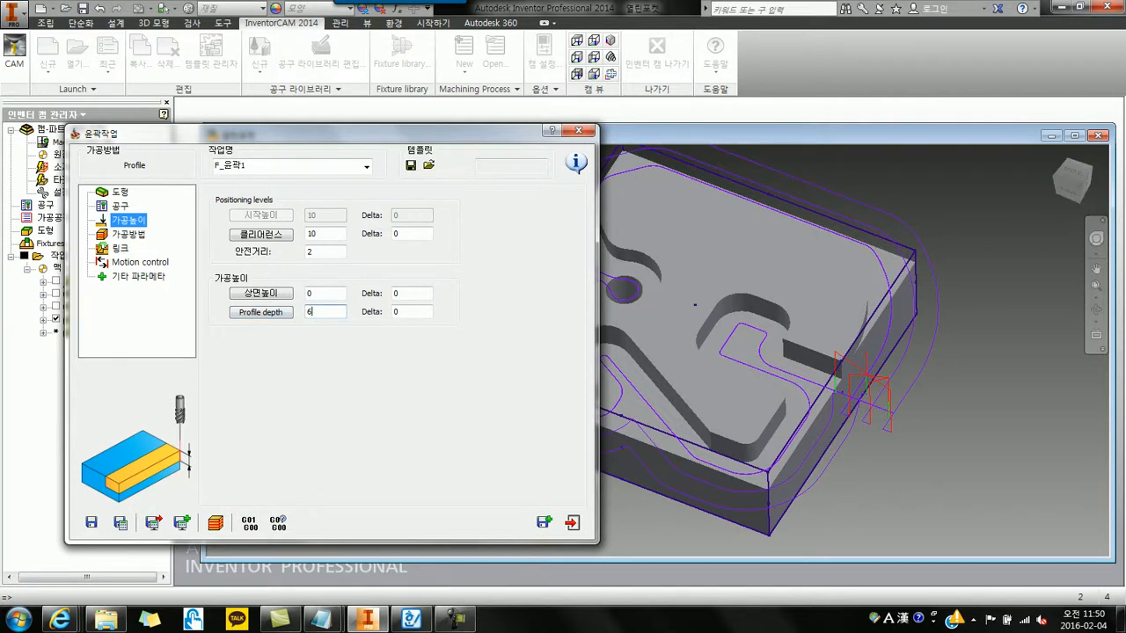
{"action": "left_click", "coordinate": [129, 235]}
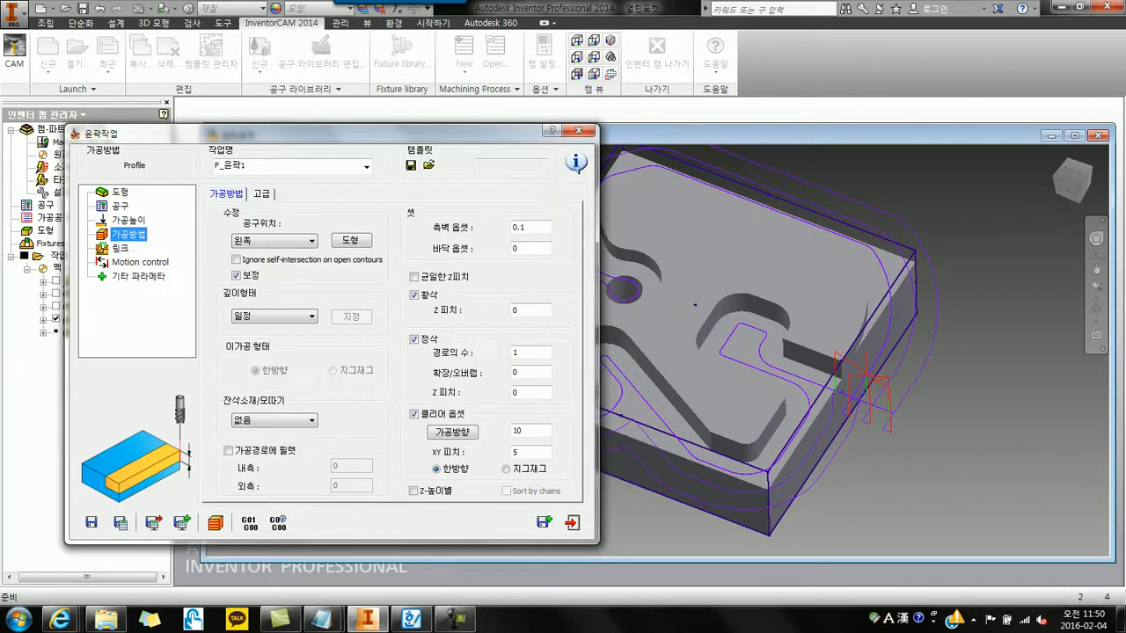
{"action": "left_click", "coordinate": [121, 248]}
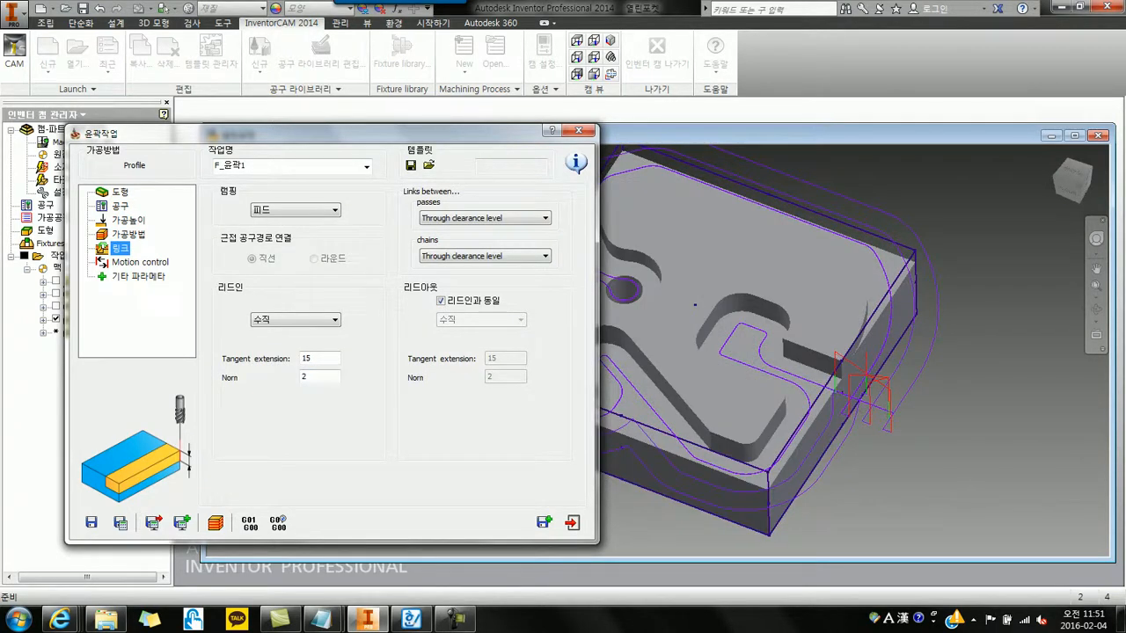
{"action": "left_click", "coordinate": [121, 192]}
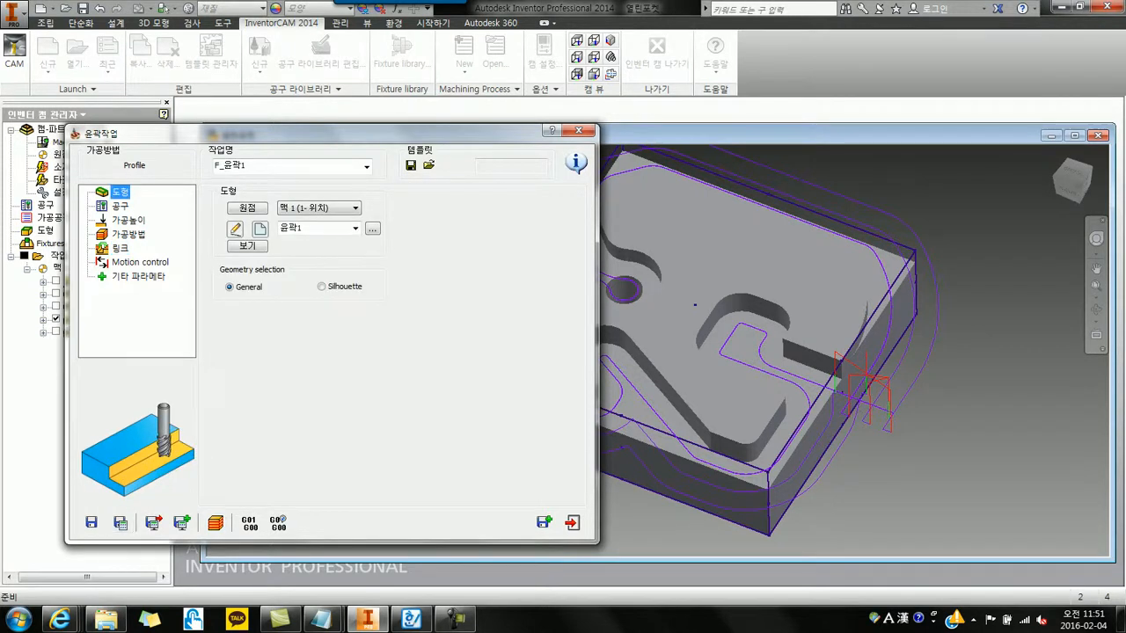
Hide the first profile operation's toolpath and display the toolpath of the copied profile operation F_윤곽1
{"action": "left_click", "coordinate": [56, 319]}
{"action": "left_click", "coordinate": [56, 332]}
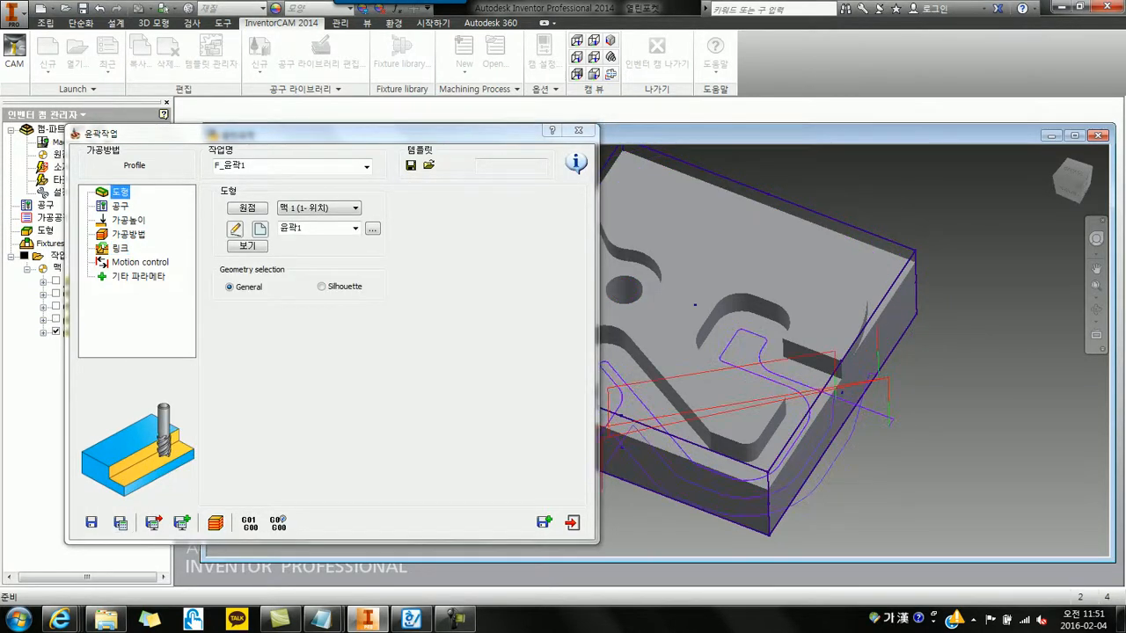
{"action": "middle_click_drag", "start_coordinate": [688, 403], "coordinate": [813, 399]}
{"action": "scroll", "coordinate": [813, 400], "scroll_direction": "up", "scroll_amount": 3}
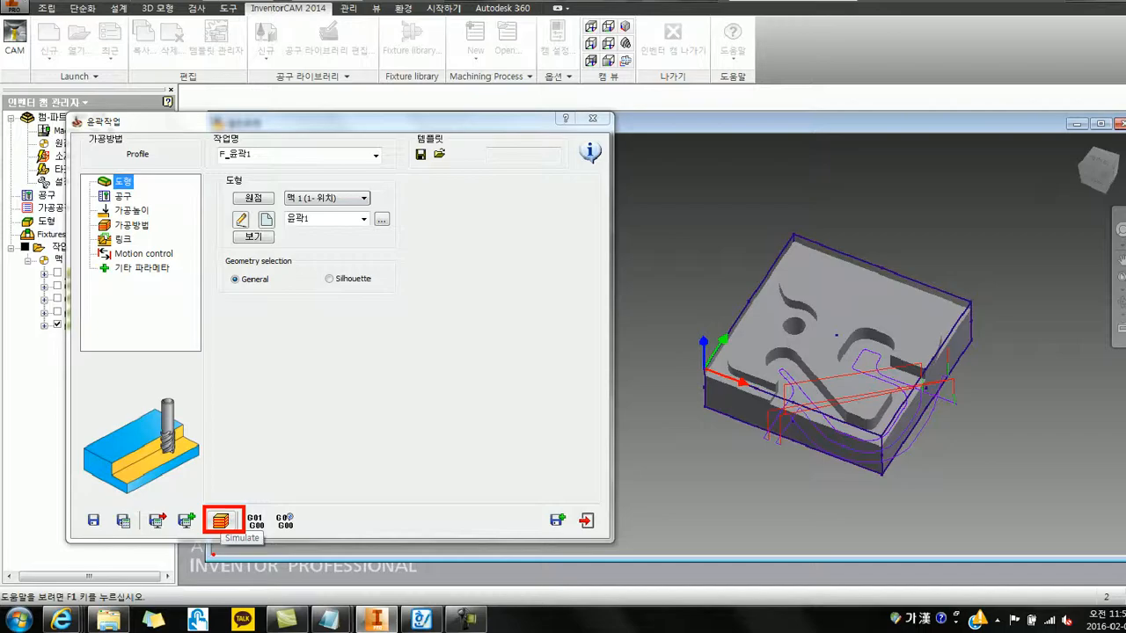
Run a SolidVerify simulation of the F_윤곽1 profile operation, and exit the simulation and the operation
{"action": "left_click", "coordinate": [221, 521]}
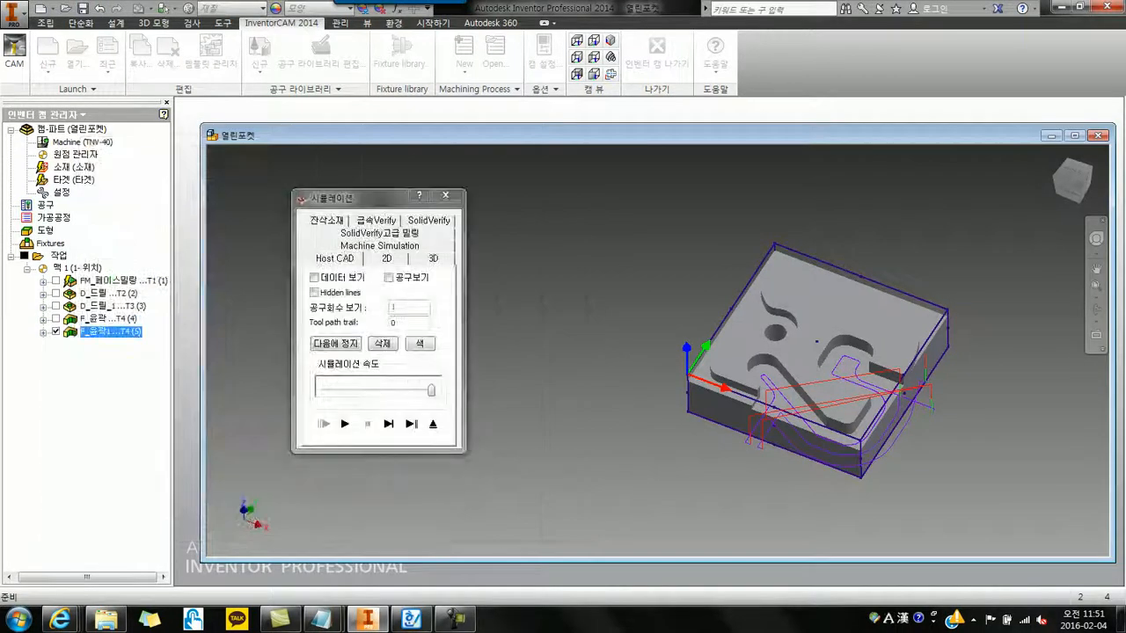
{"action": "left_click", "coordinate": [428, 220]}
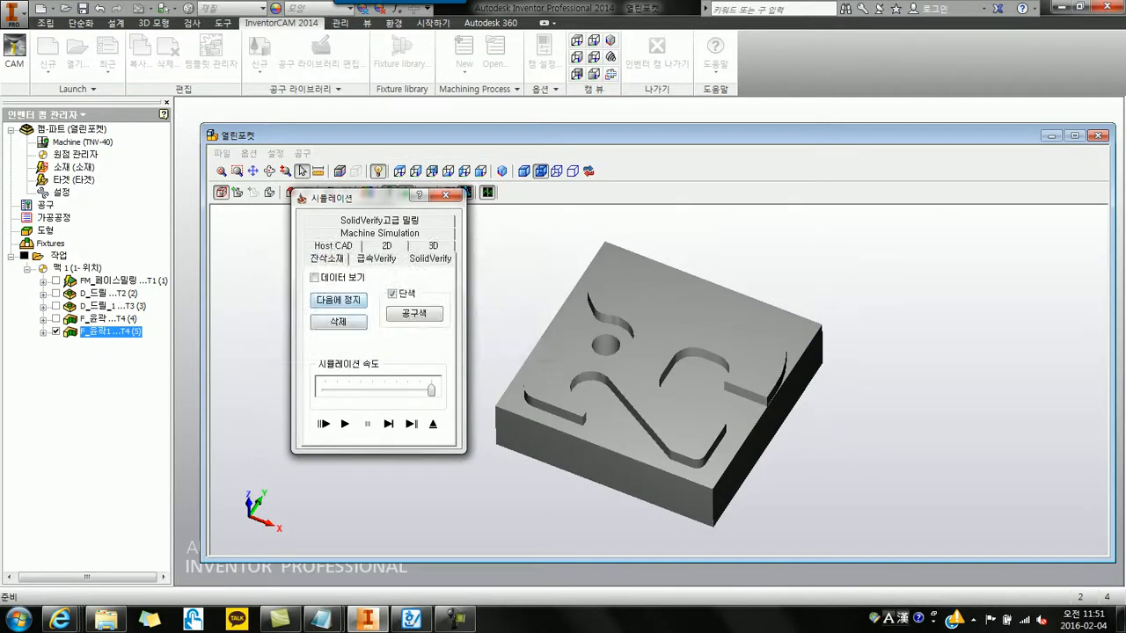
{"action": "left_click", "coordinate": [345, 424]}
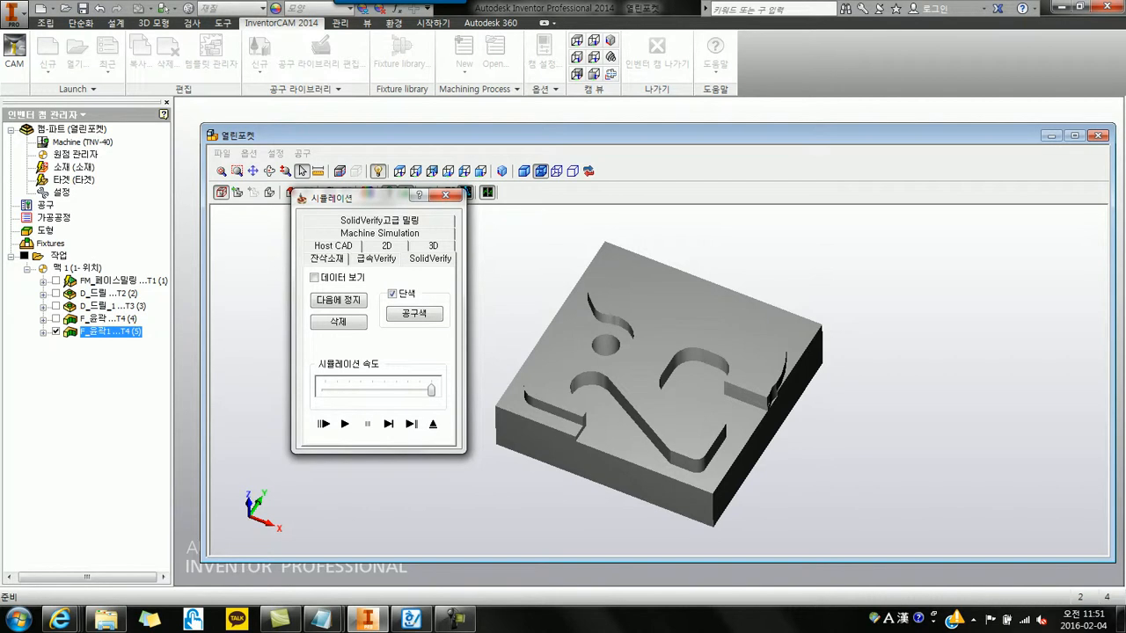
{"action": "left_click", "coordinate": [659, 380]}
{"action": "left_click", "coordinate": [433, 424]}
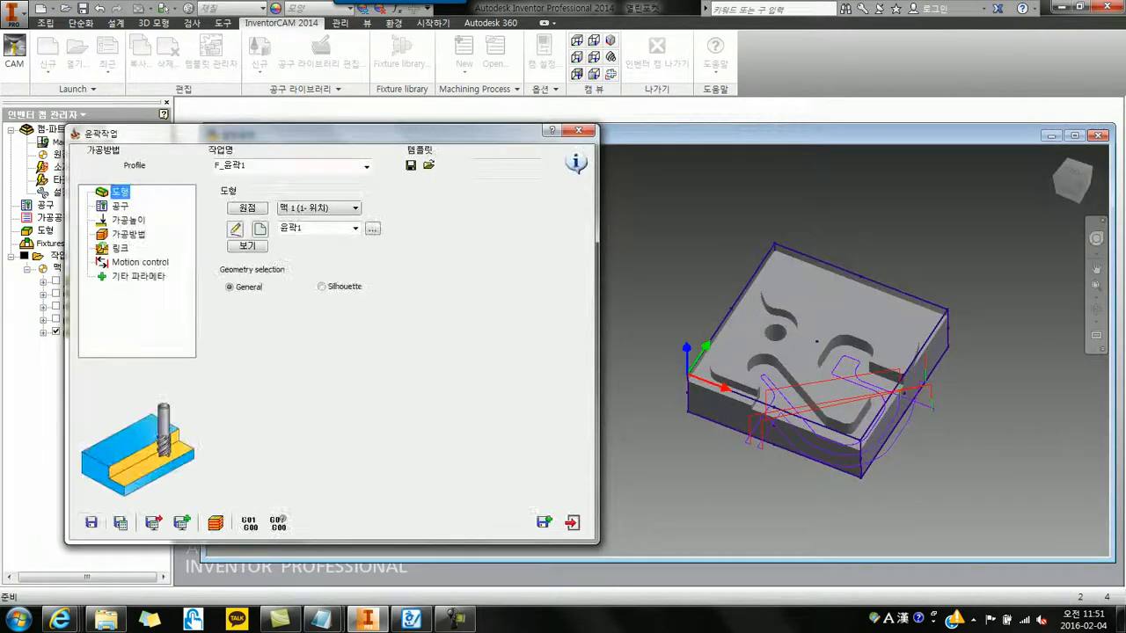
{"action": "left_click", "coordinate": [573, 522]}
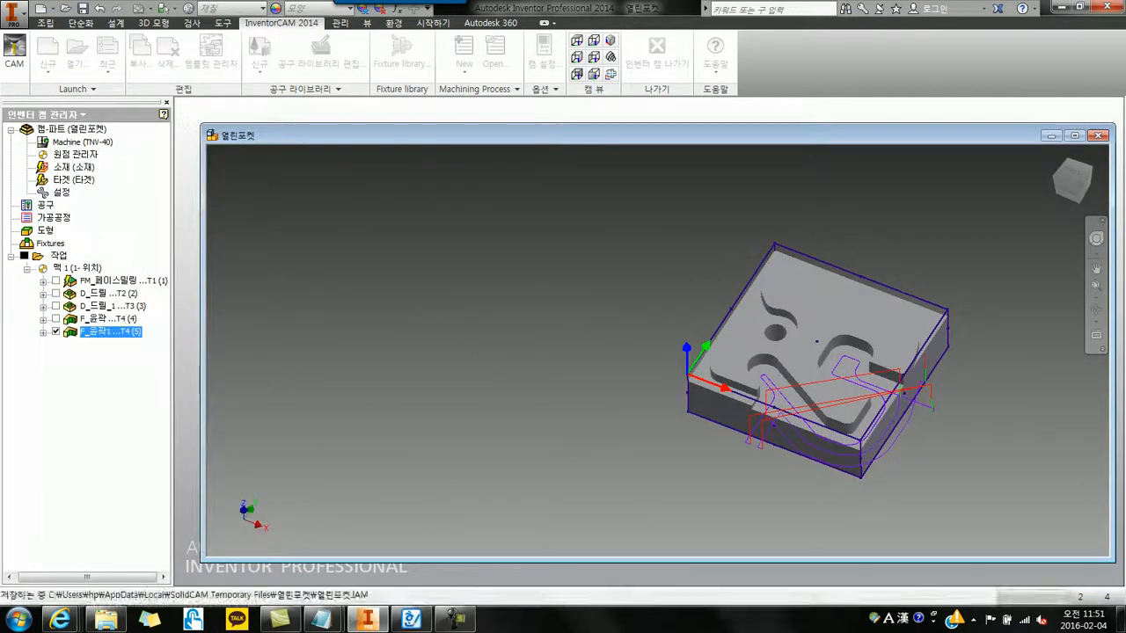
Reopen the F_윤곽1 operation, set the lead-in tangent extension to 5, and save and recalculate it
{"action": "scroll", "coordinate": [889, 435], "scroll_direction": "down", "scroll_amount": 3}
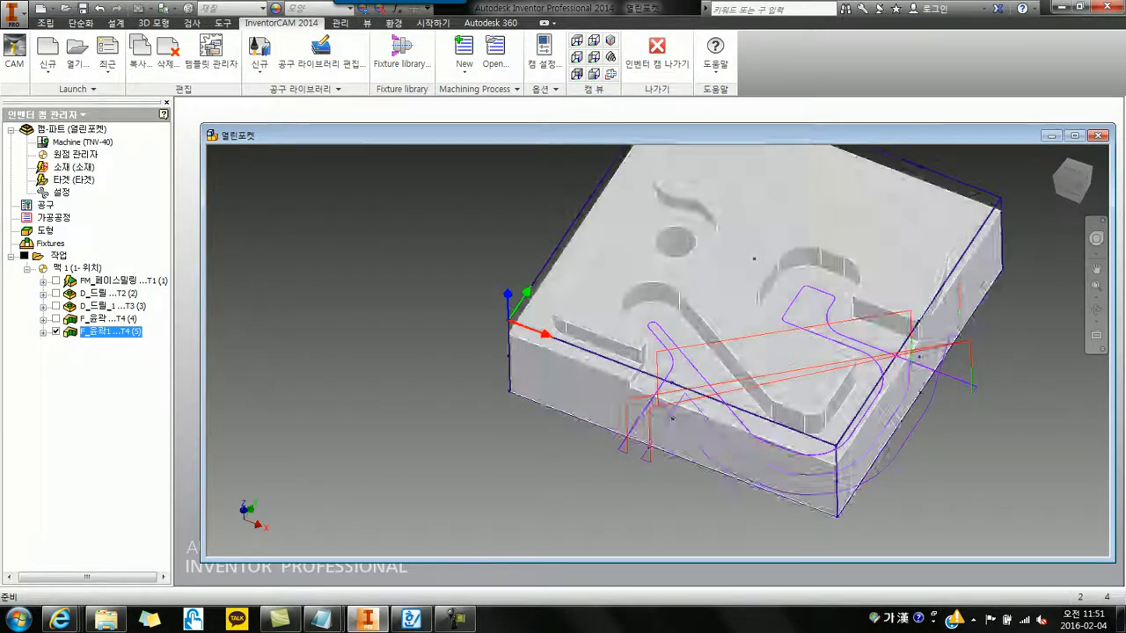
{"action": "left_click", "coordinate": [55, 332]}
{"action": "left_click", "coordinate": [55, 332]}
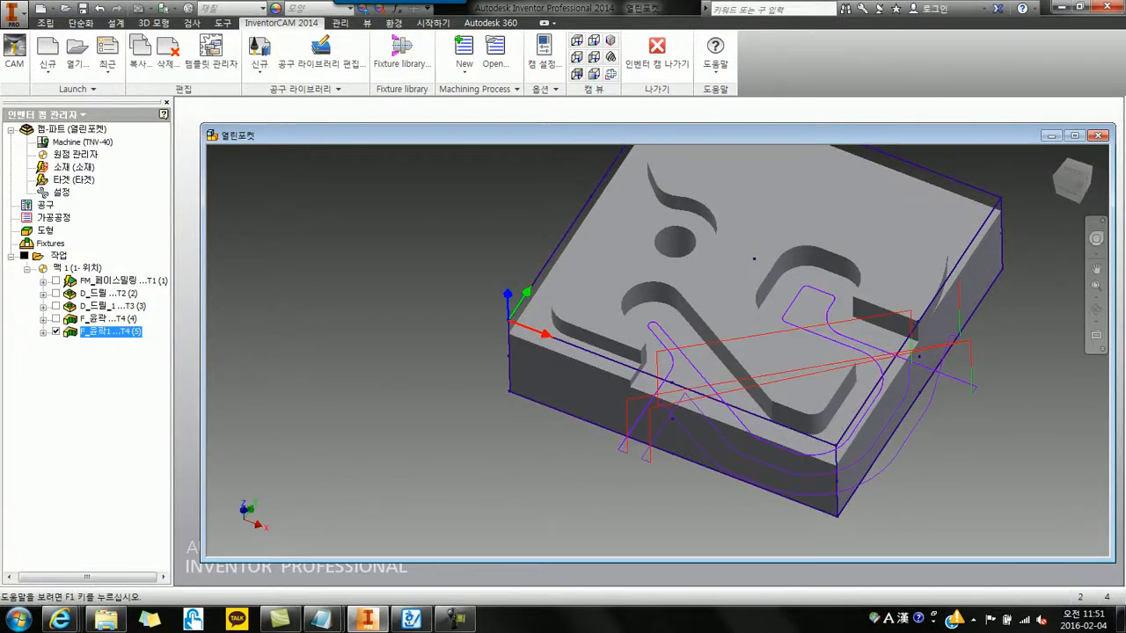
{"action": "middle_click_drag", "start_coordinate": [775, 356], "coordinate": [774, 401], "text": "shift"}
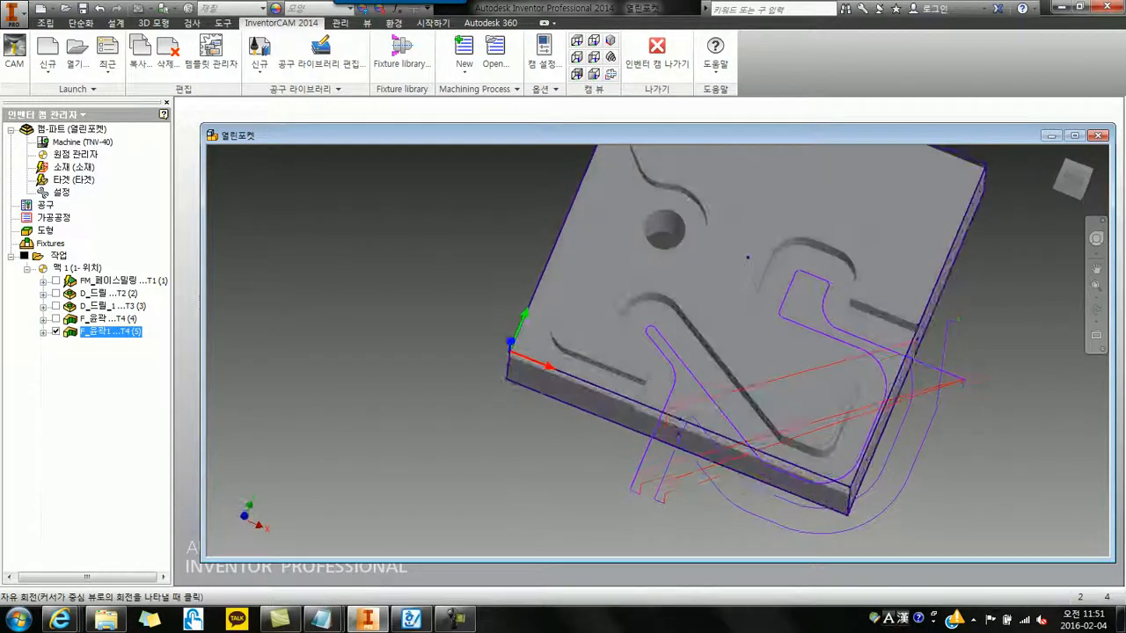
{"action": "double_click", "coordinate": [110, 332]}
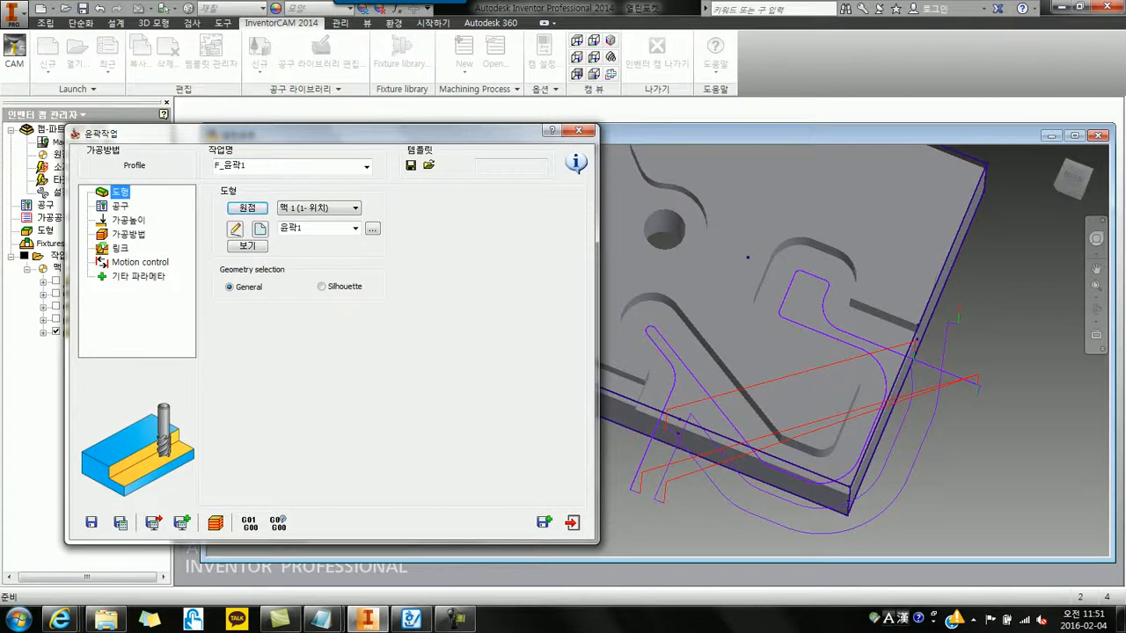
{"action": "left_click", "coordinate": [120, 248]}
{"action": "type", "text": "5"}
{"action": "left_click", "coordinate": [121, 523]}
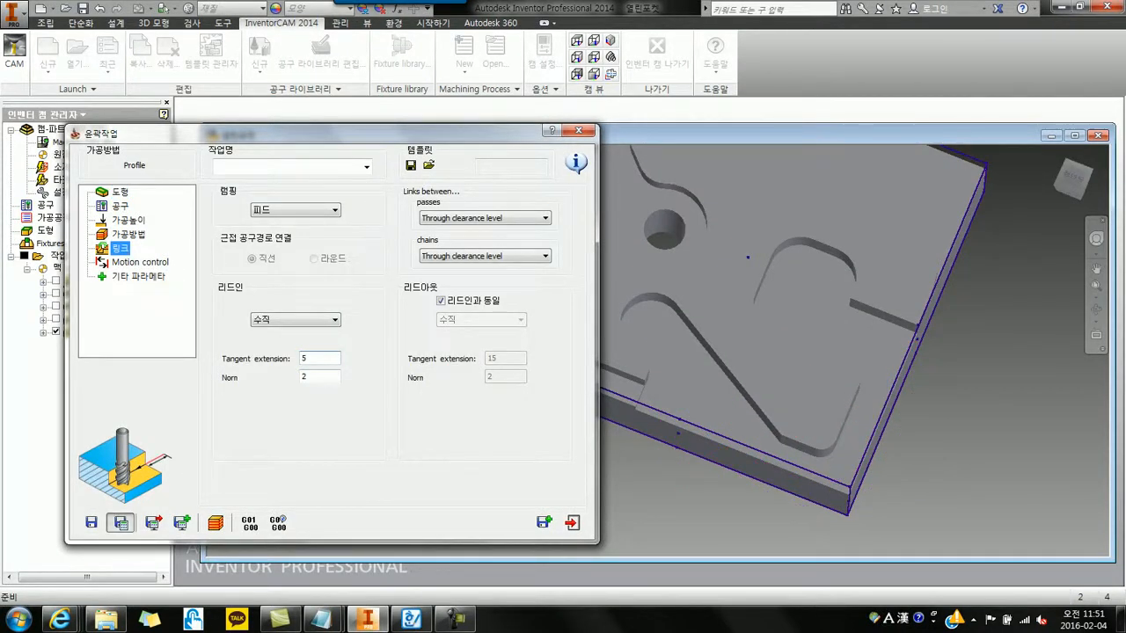
Run the SolidVerify simulation of the F_윤곽1 operation, inspect the machined stock, and exit the simulation and the operation
{"action": "left_click", "coordinate": [215, 523]}
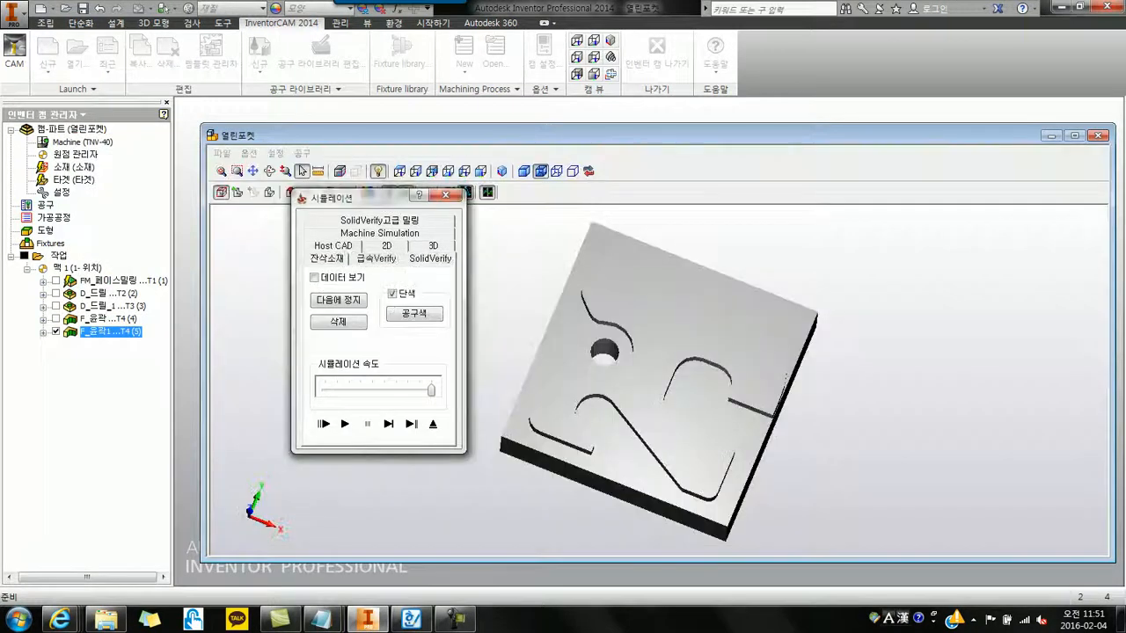
{"action": "scroll", "coordinate": [664, 383], "scroll_direction": "up", "scroll_amount": 3}
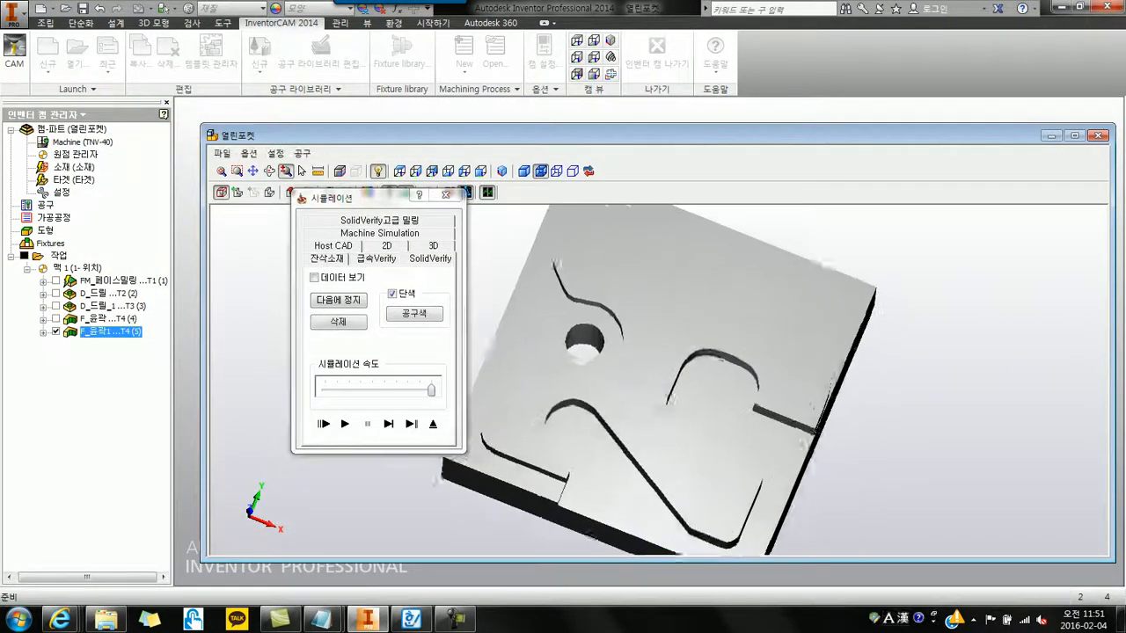
{"action": "scroll", "coordinate": [663, 383], "scroll_direction": "down", "scroll_amount": 5}
{"action": "middle_click_drag", "start_coordinate": [664, 383], "coordinate": [616, 396]}
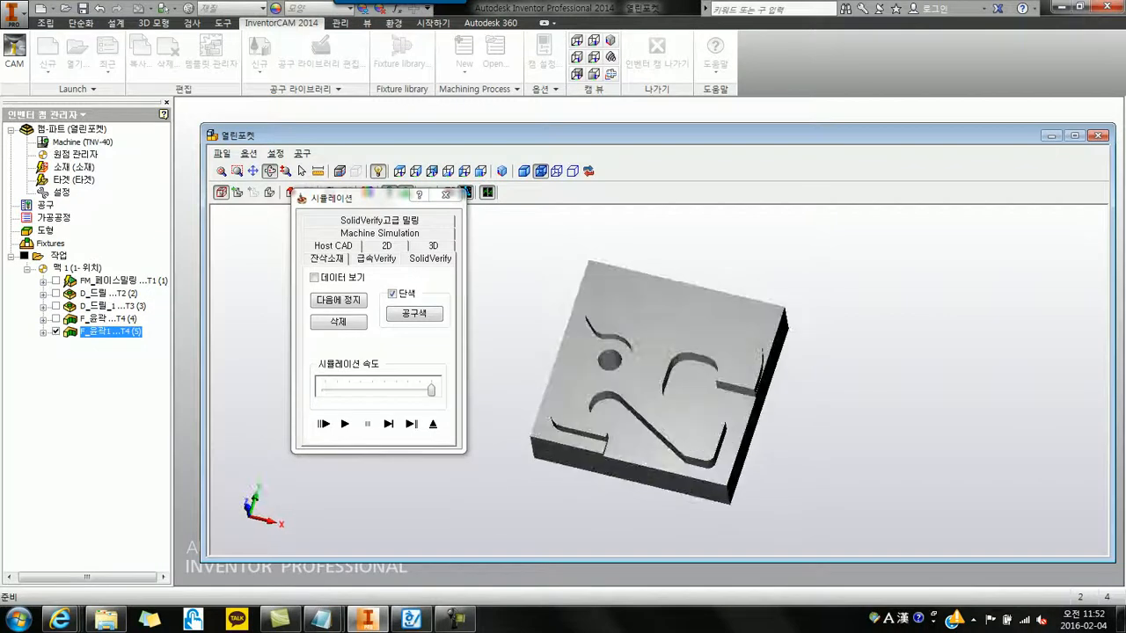
{"action": "left_click", "coordinate": [433, 424]}
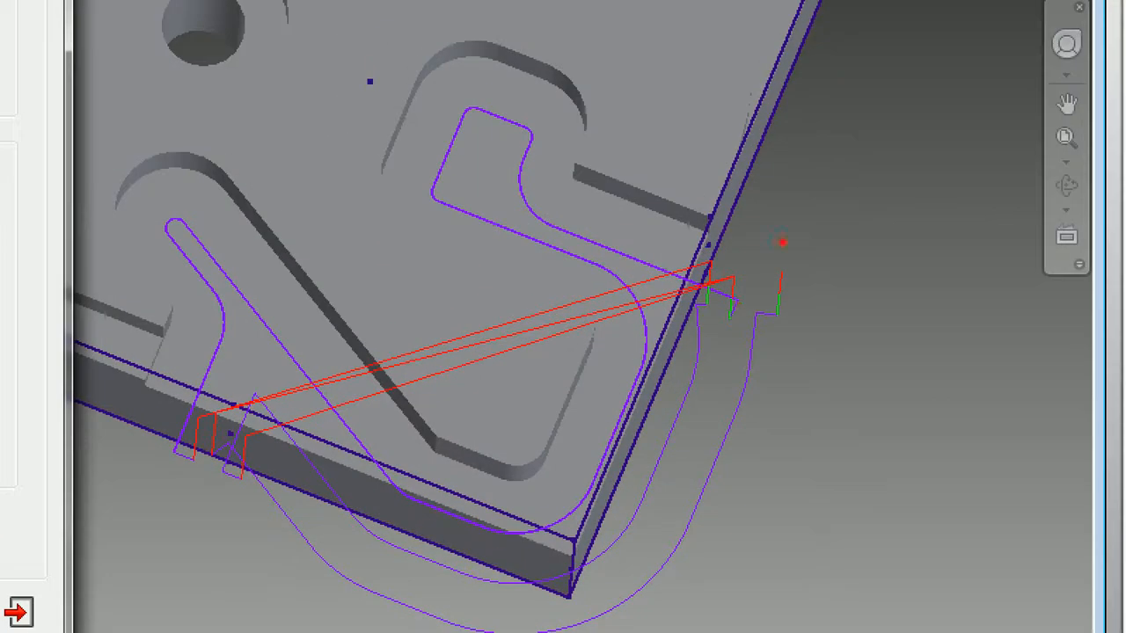
{"action": "mouse_move", "coordinate": [779, 187]}
{"action": "left_mouse_down"}
{"action": "mouse_move", "coordinate": [739, 234]}
{"action": "mouse_move", "coordinate": [767, 215]}
{"action": "mouse_move", "coordinate": [737, 232]}
{"action": "left_mouse_up"}
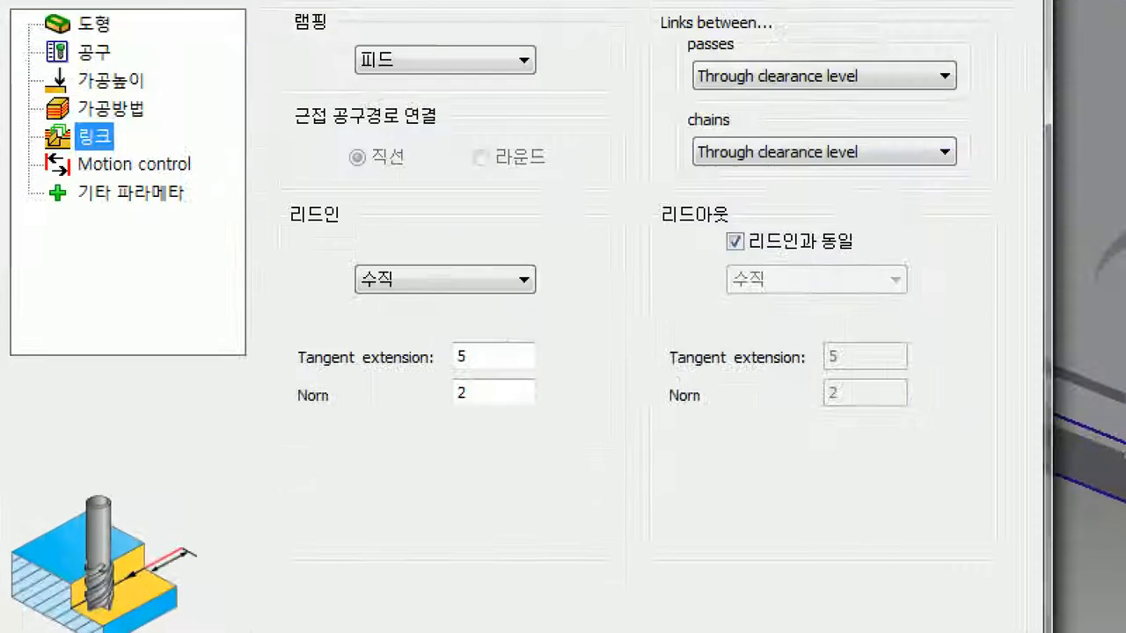
{"action": "left_click_drag", "start_coordinate": [221, 322], "coordinate": [586, 447], "text": "ctrl"}
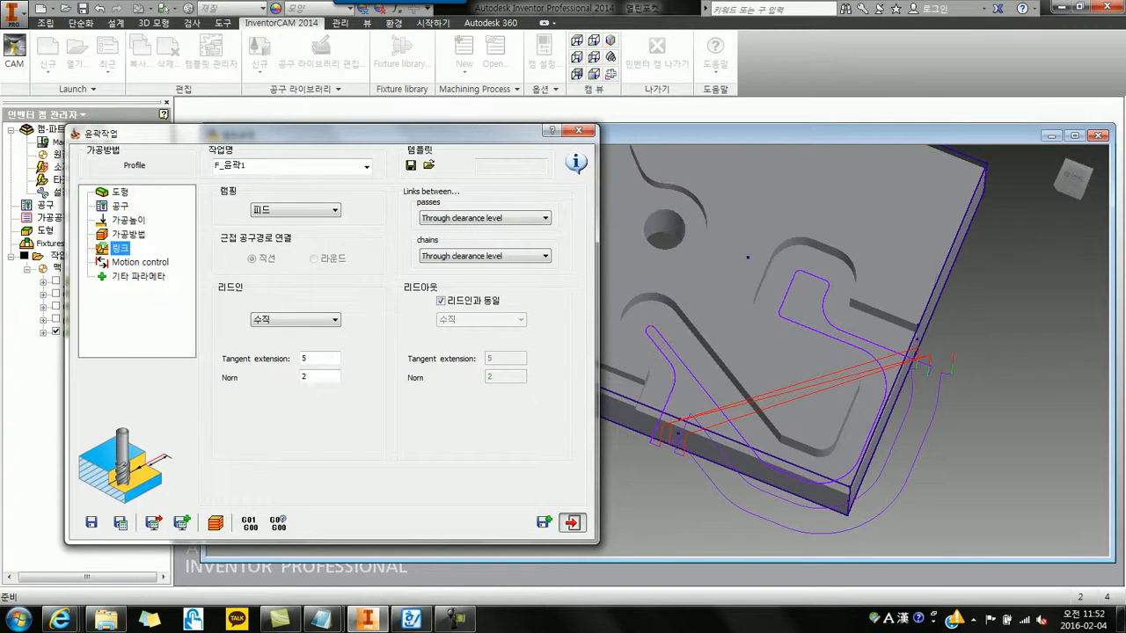
{"action": "left_click", "coordinate": [572, 523]}
Generate the G-code for all operations in the CAM-Part and close the resulting G-code file
{"action": "right_click", "coordinate": [57, 255]}
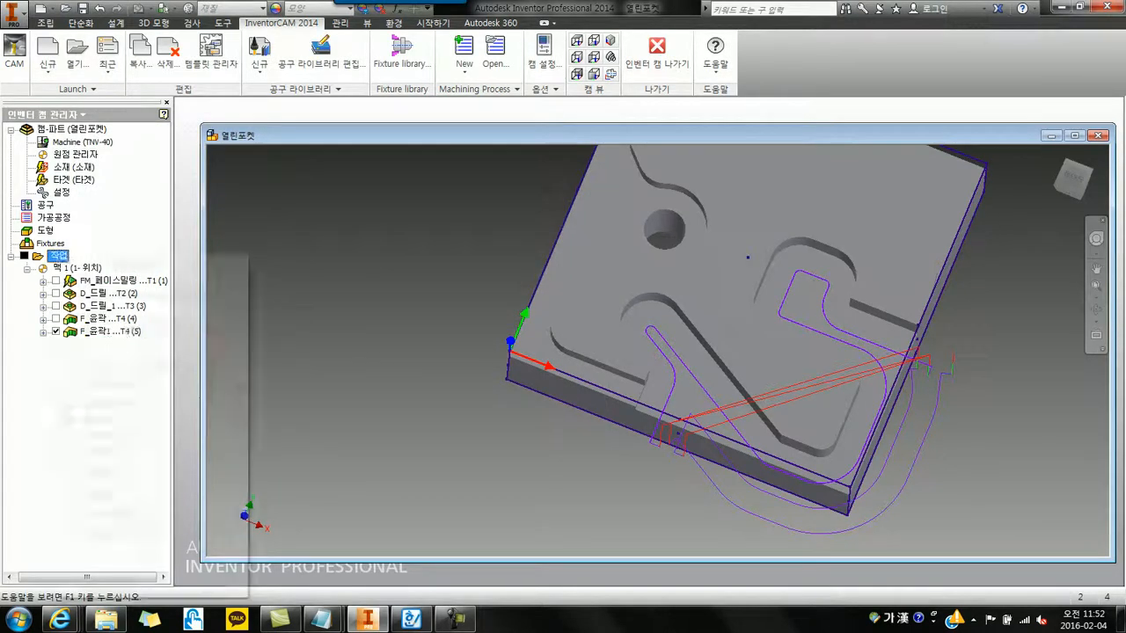
{"action": "mouse_move", "coordinate": [141, 420]}
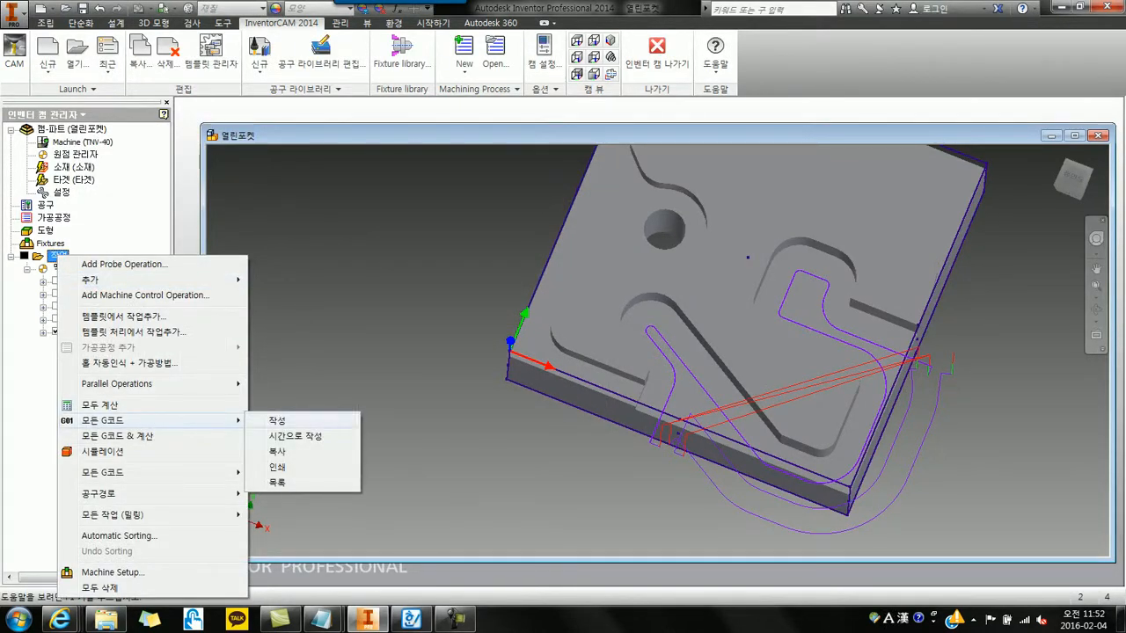
{"action": "left_click", "coordinate": [277, 421]}
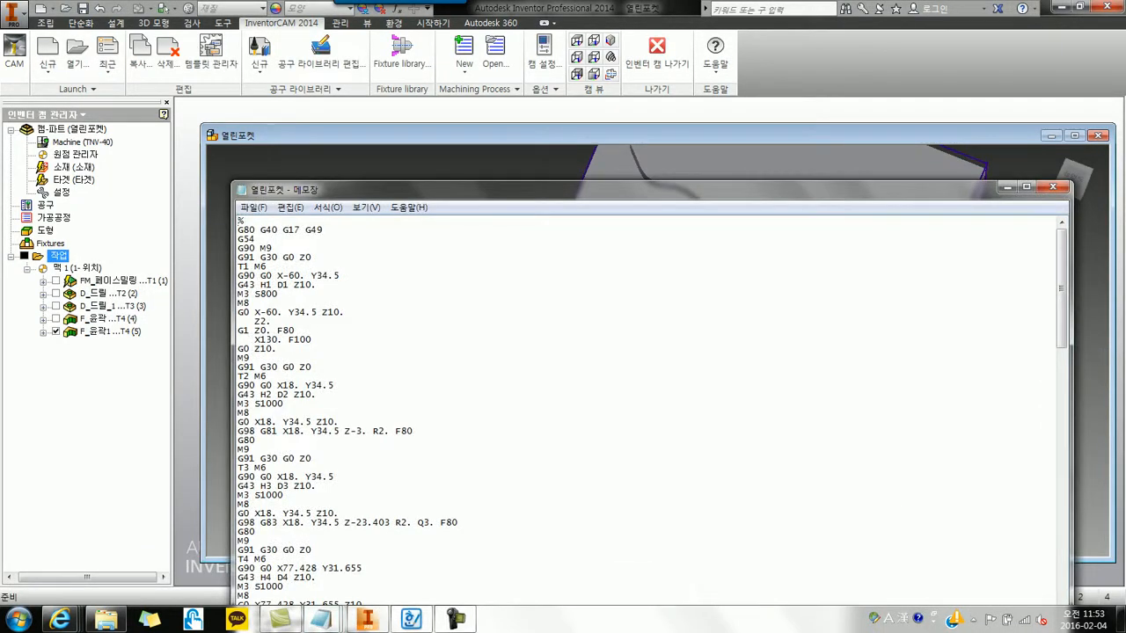
{"action": "left_click", "coordinate": [1052, 186]}
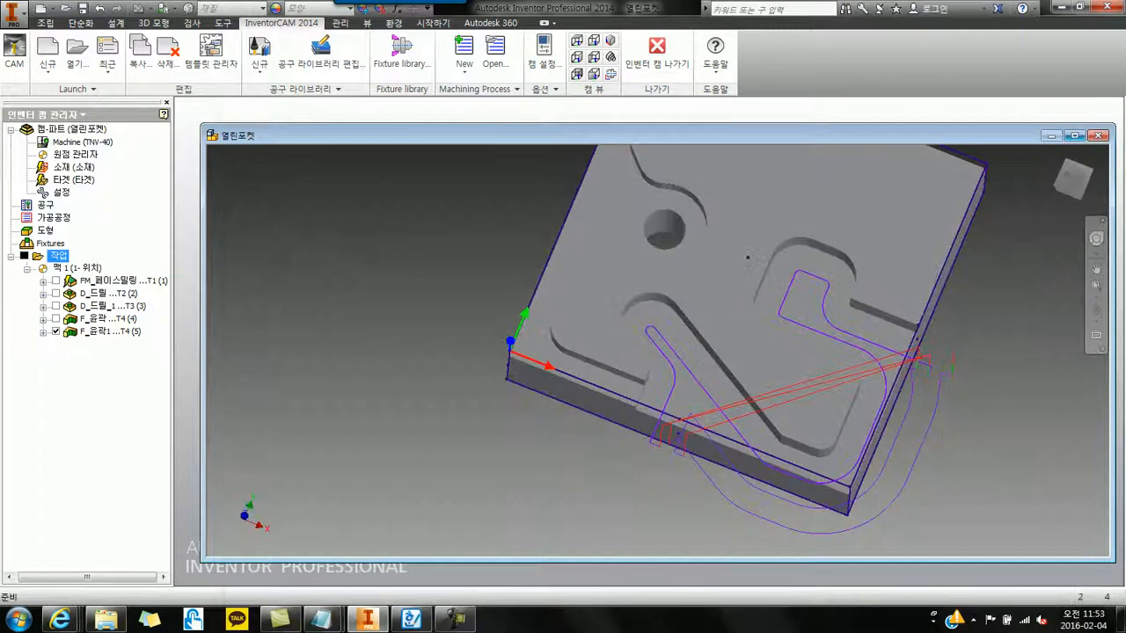
Save the 열린포켓.IAM assembly together with all its dependent files, including DesignModel.ipt
{"action": "left_click", "coordinate": [82, 8]}
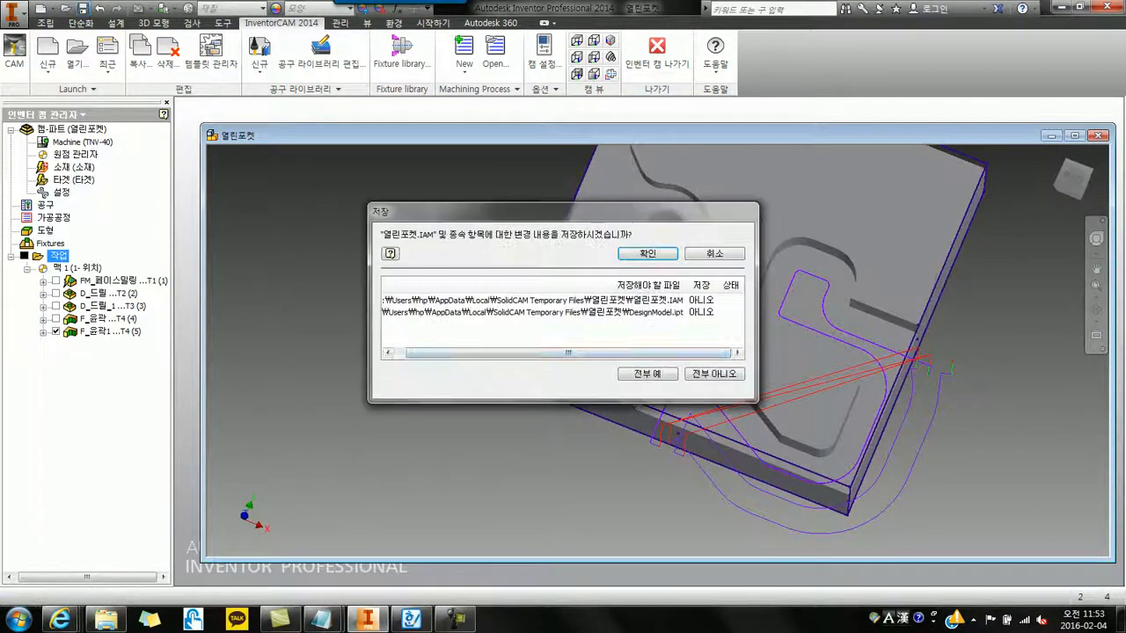
{"action": "left_click", "coordinate": [647, 374]}
{"action": "left_click", "coordinate": [647, 253]}
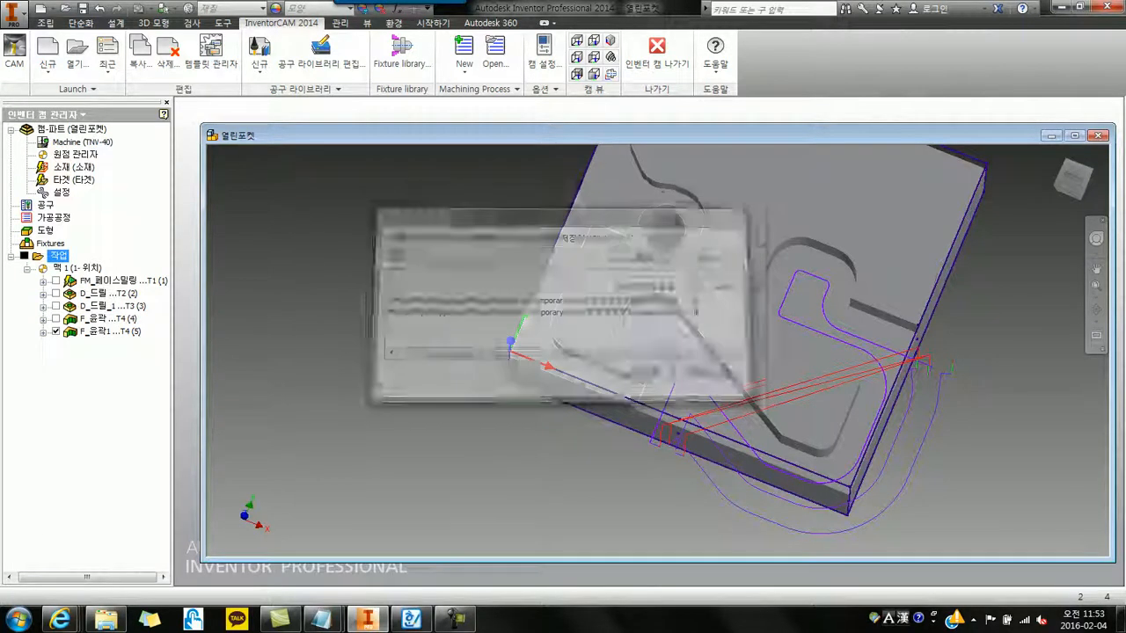